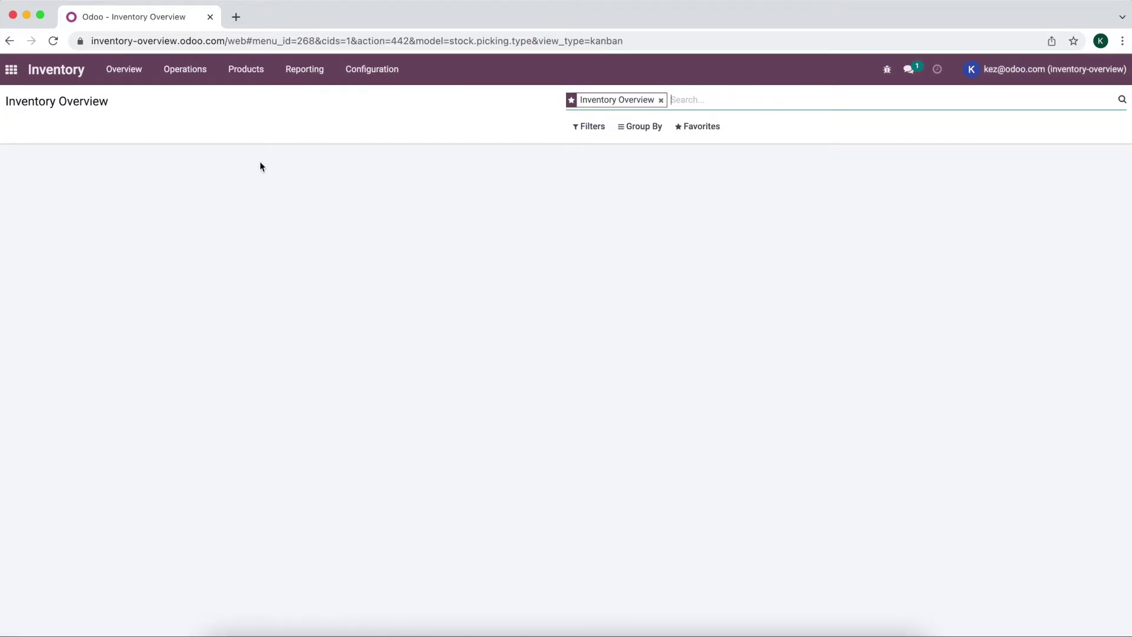
# Check the inventory's configured routes and the list of stock rules.
pyautogui.click(382, 71)
pyautogui.click(394, 169)
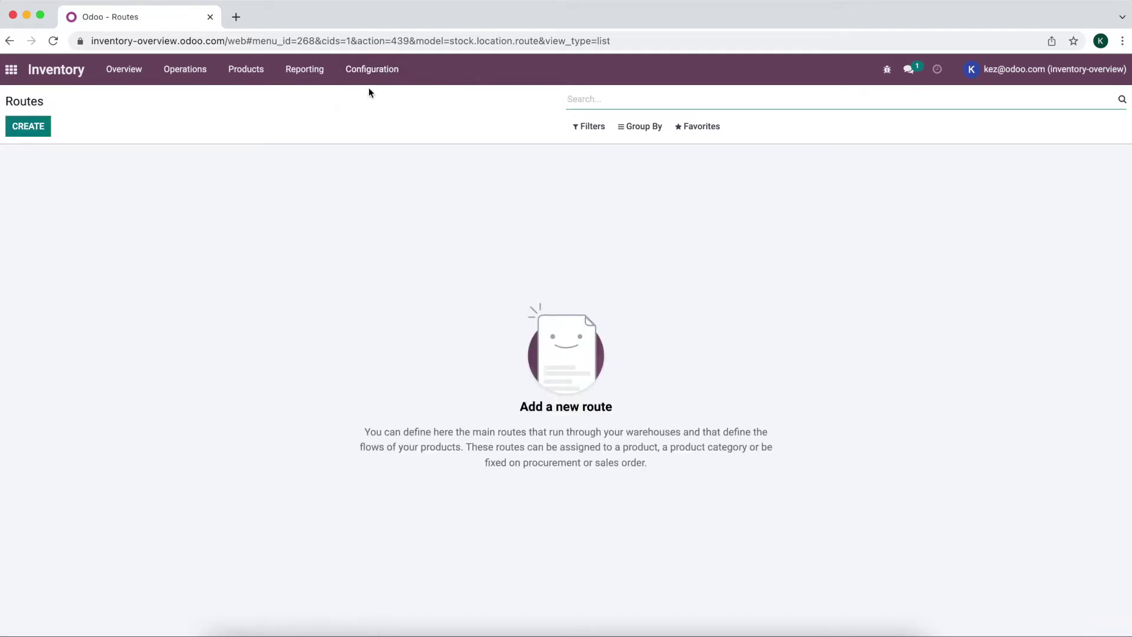
pyautogui.click(372, 69)
pyautogui.click(387, 184)
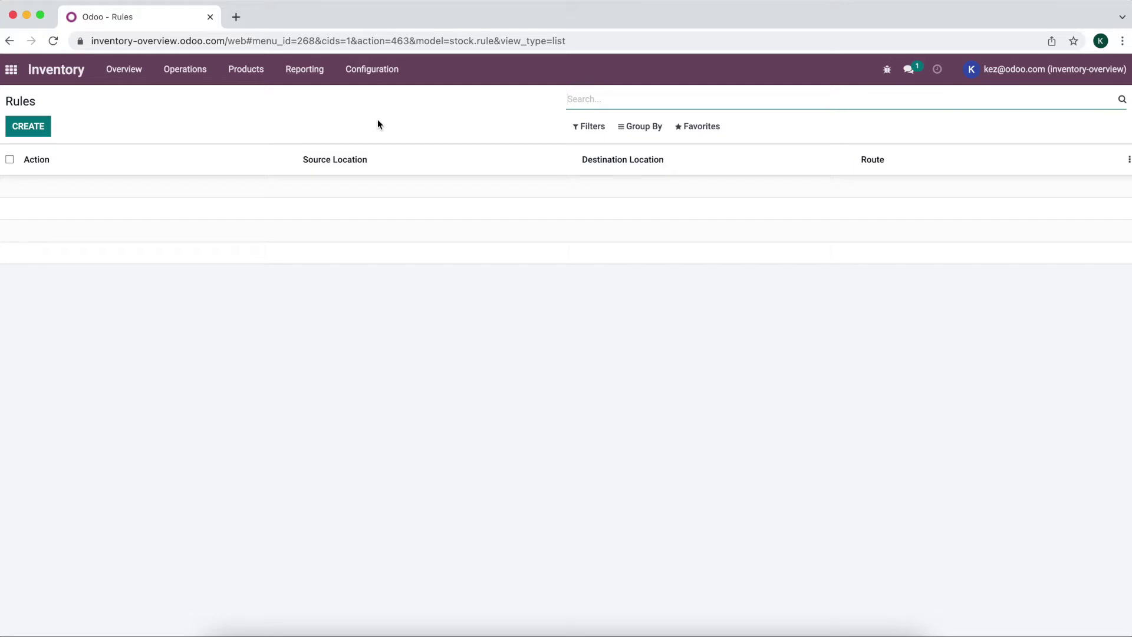
# Start a new operation type and name it Receiving Goods.
pyautogui.click(367, 78)
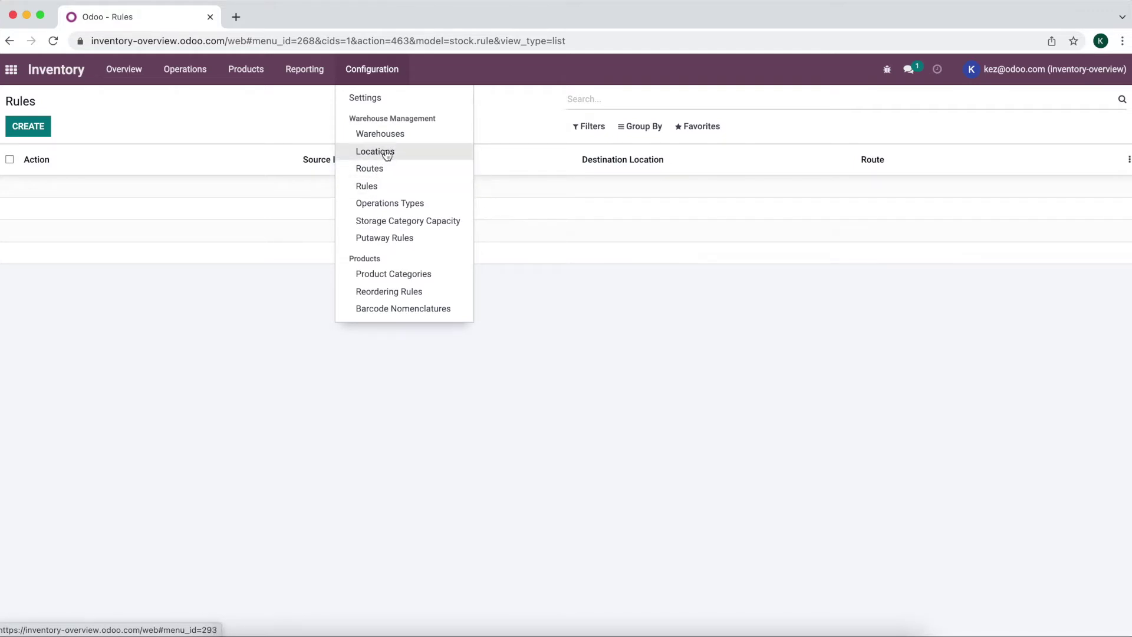
pyautogui.click(399, 206)
pyautogui.click(26, 129)
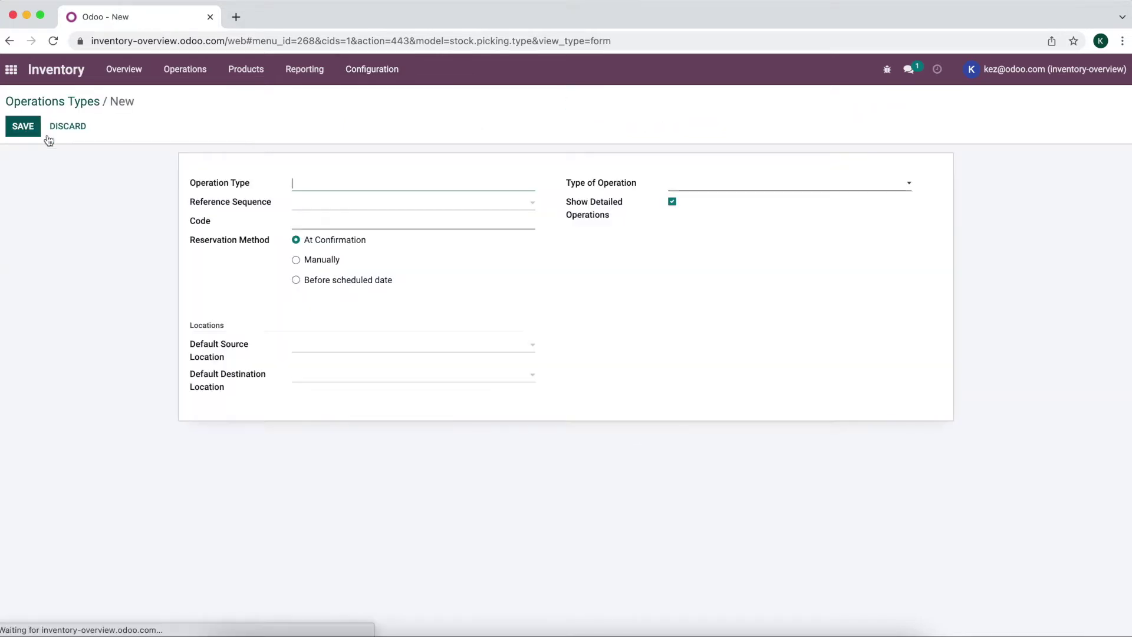
pyautogui.write('Receivin')
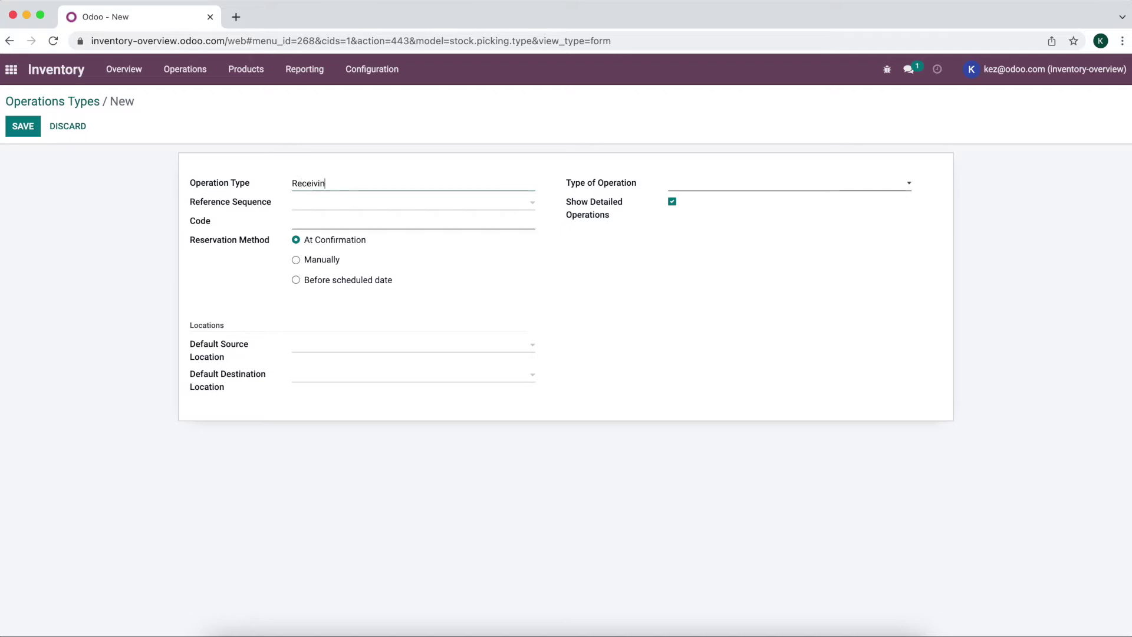
pyautogui.write('g Goods')
# Look through the available reference sequences for the new operation type without selecting one.
pyautogui.click(318, 204)
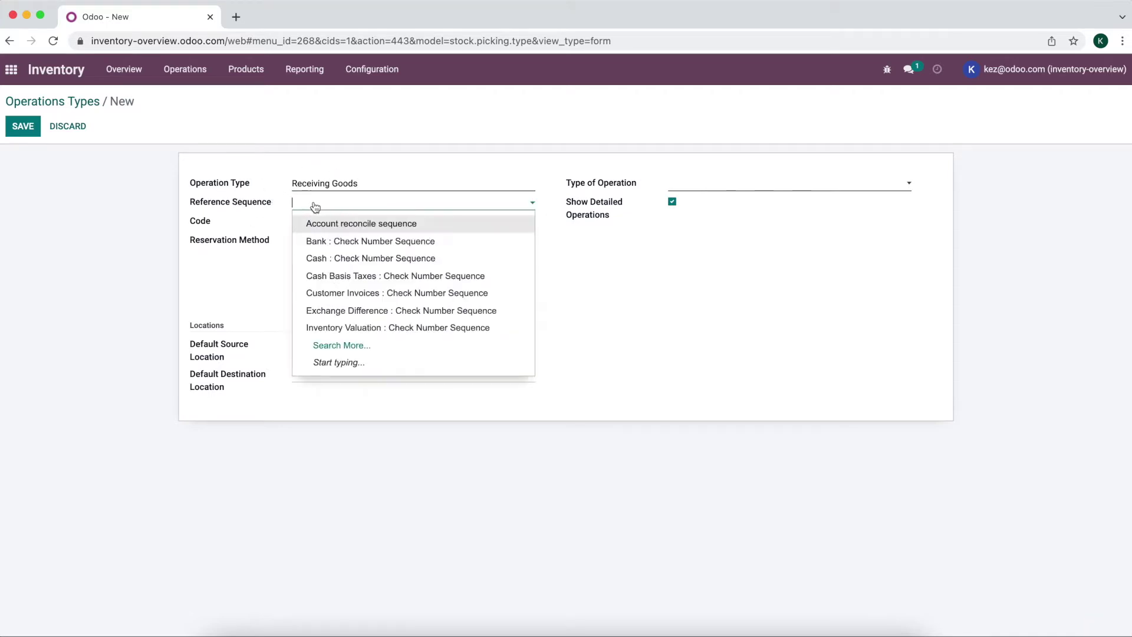
pyautogui.click(367, 347)
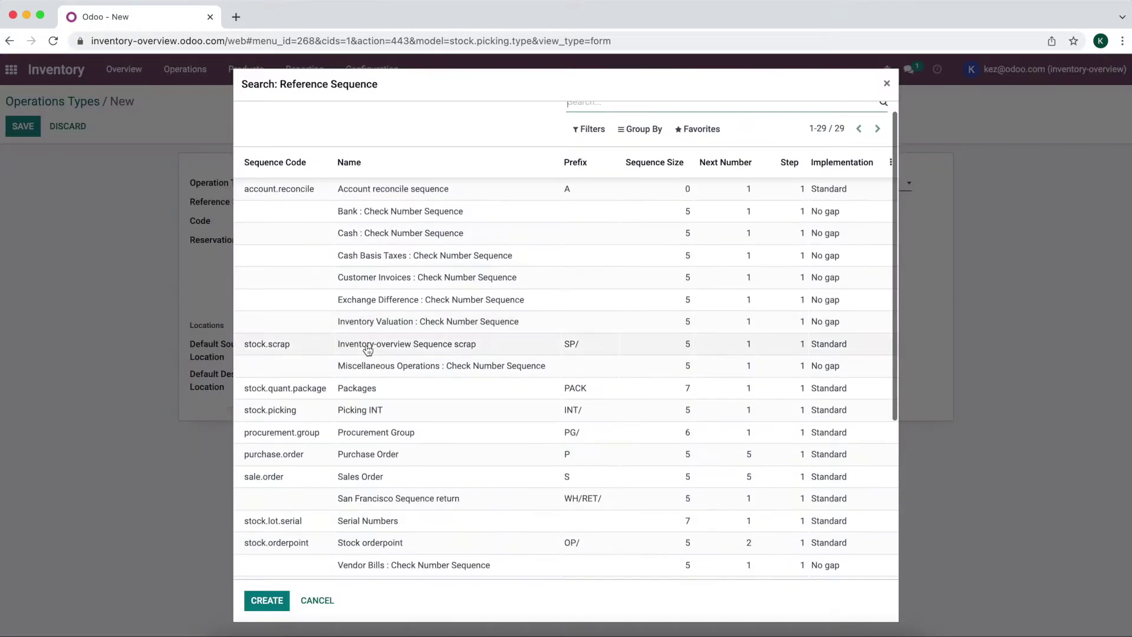
pyautogui.click(886, 83)
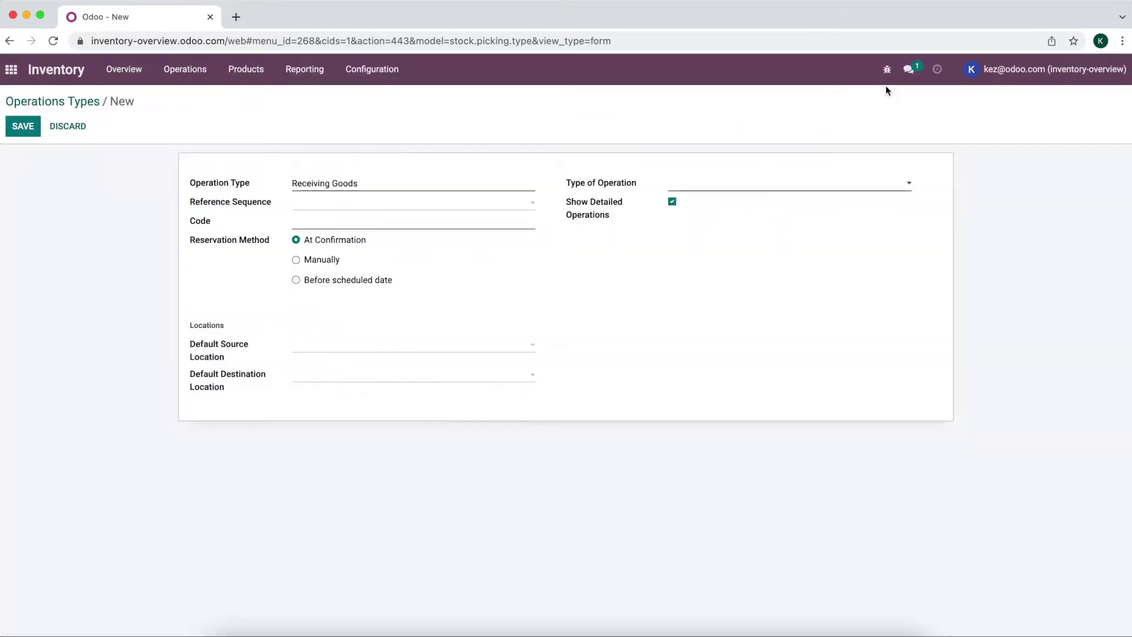
# Give the new operation type the code RG and set its type of operation to Receipt.
pyautogui.click(354, 224)
pyautogui.write('RG')
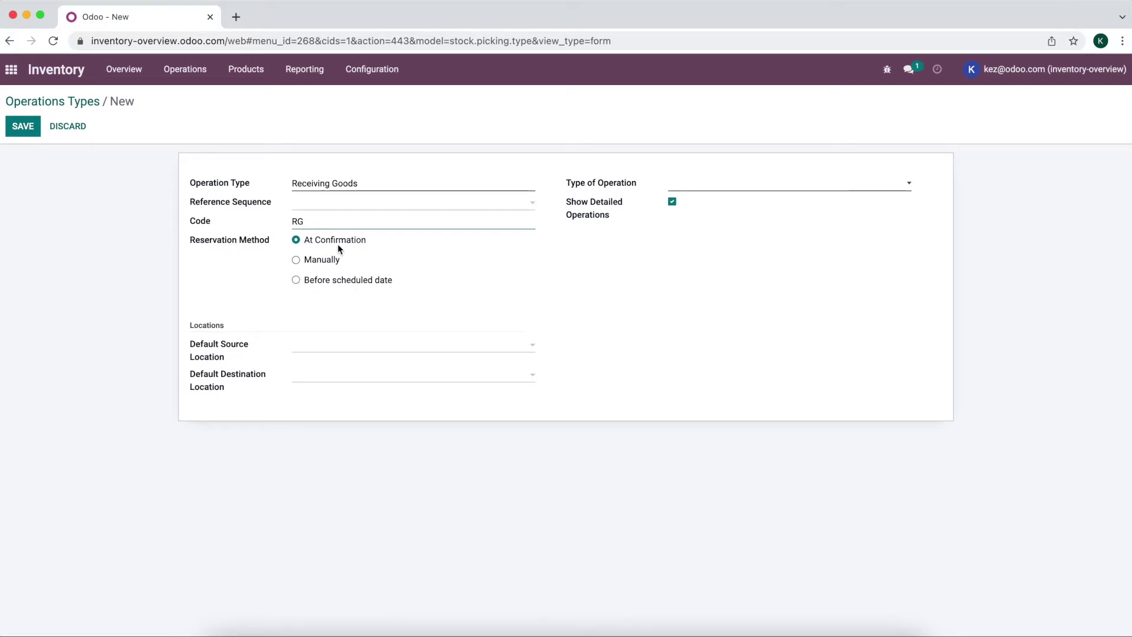
pyautogui.click(683, 185)
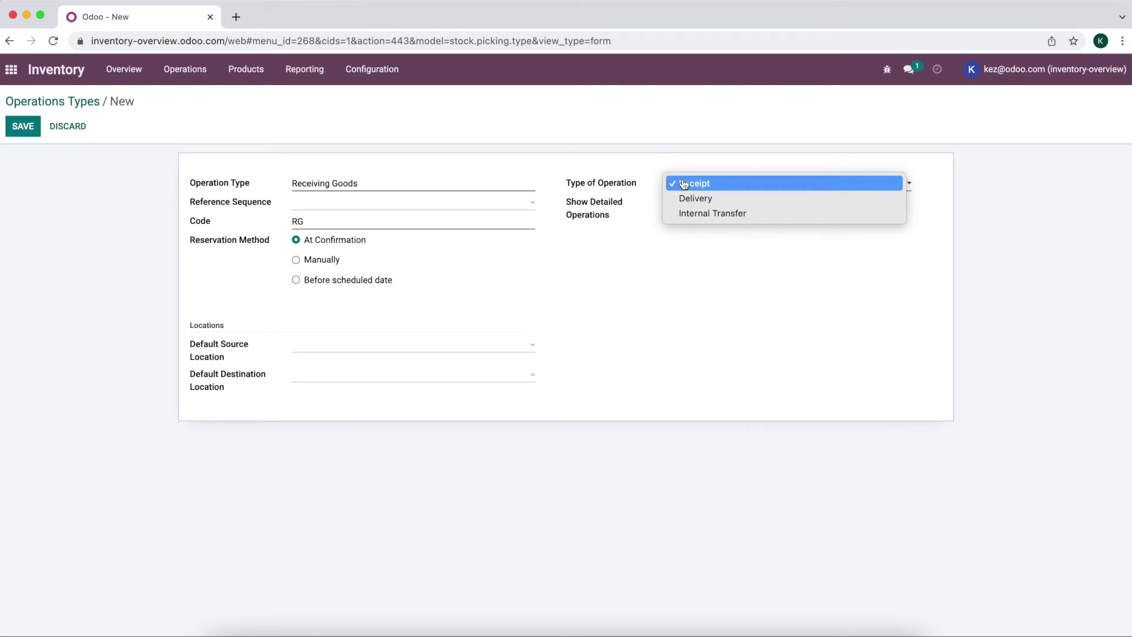
pyautogui.click(689, 186)
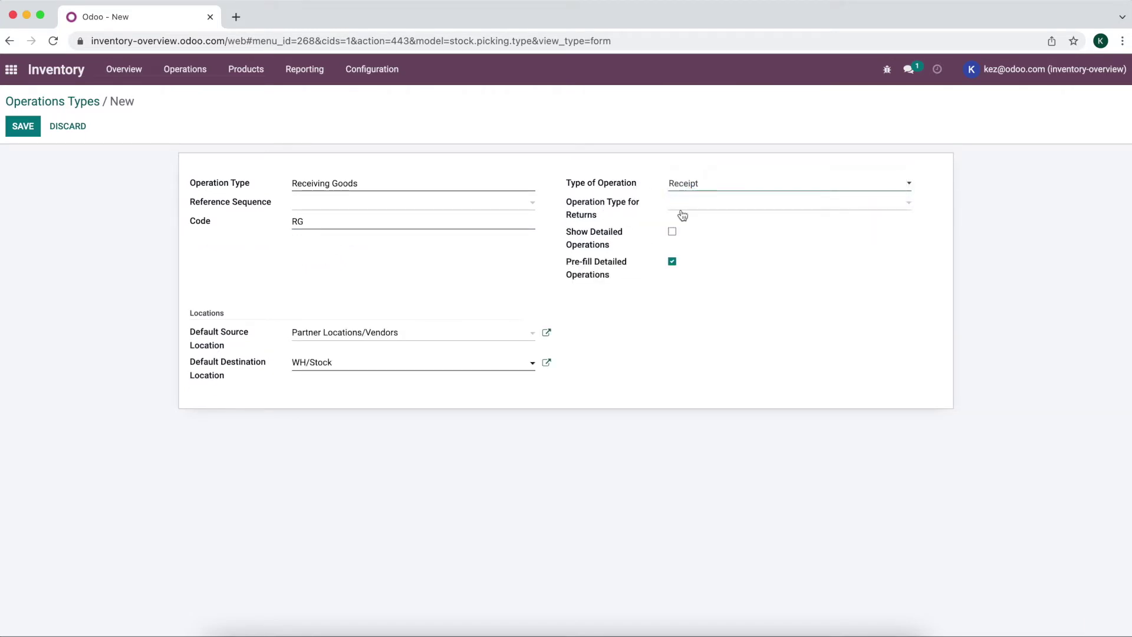
# Check the options for the return operation type and default source location, and save the Receiving Goods operation type.
pyautogui.click(702, 205)
pyautogui.click(655, 157)
pyautogui.click(410, 335)
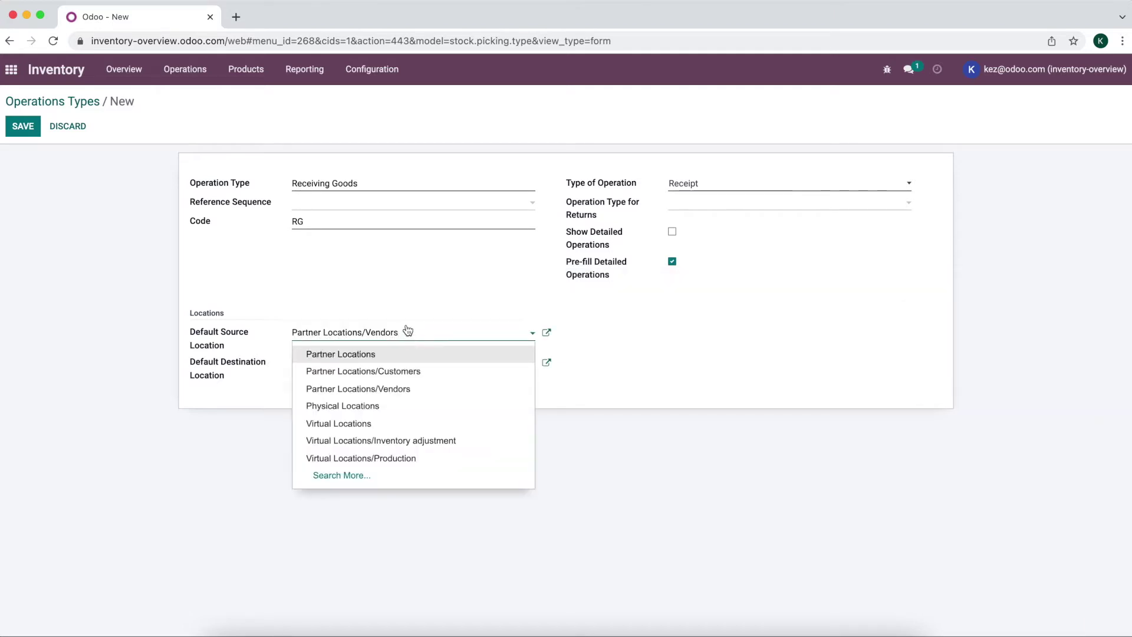
pyautogui.click(398, 299)
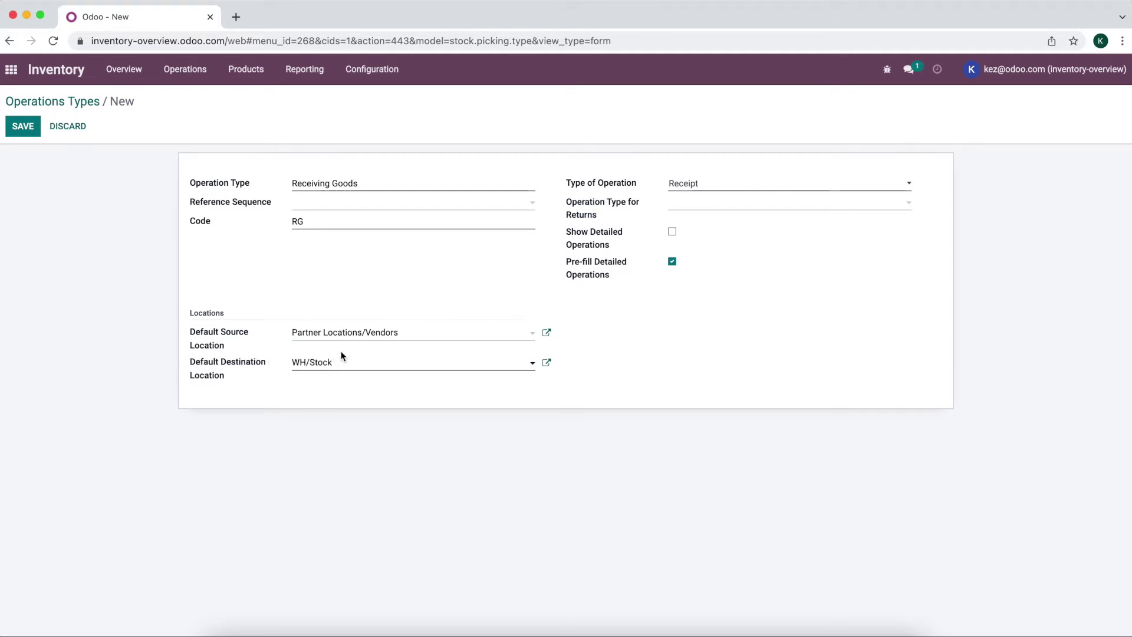
pyautogui.click(27, 128)
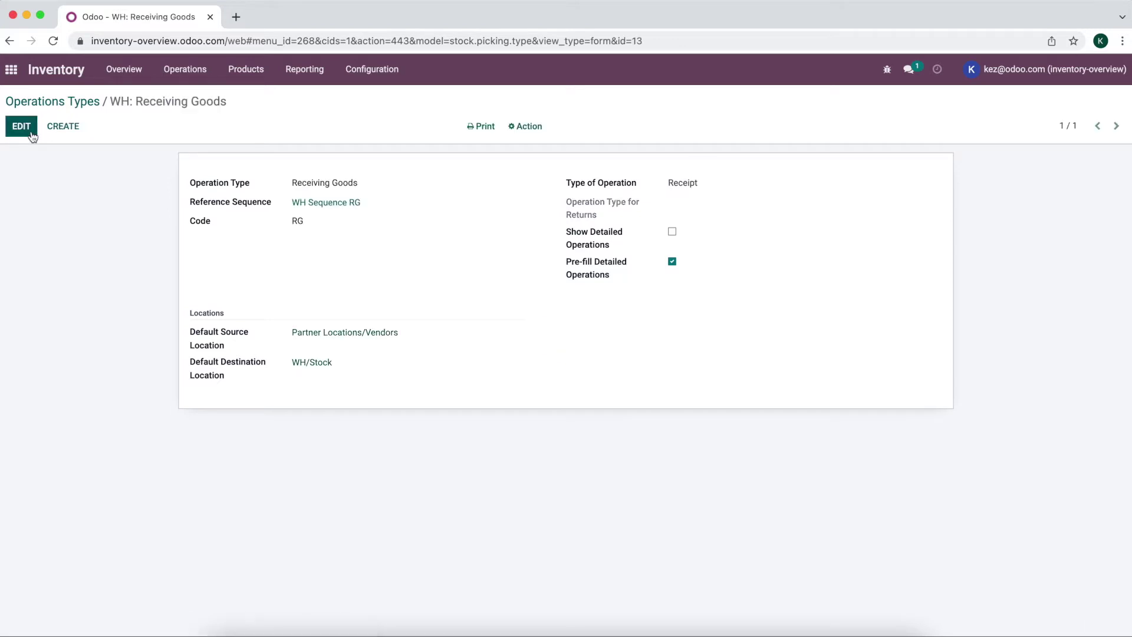
# Examine the reference sequence assigned to Receiving Goods and return to the operation type's record.
pyautogui.click(365, 71)
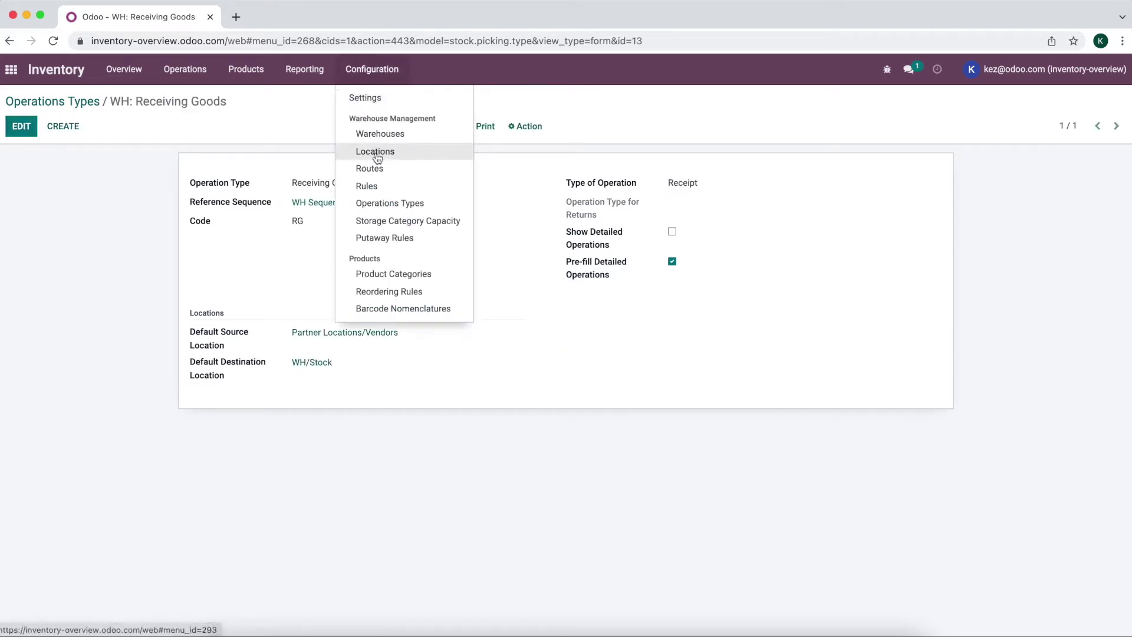
pyautogui.click(281, 193)
pyautogui.click(323, 203)
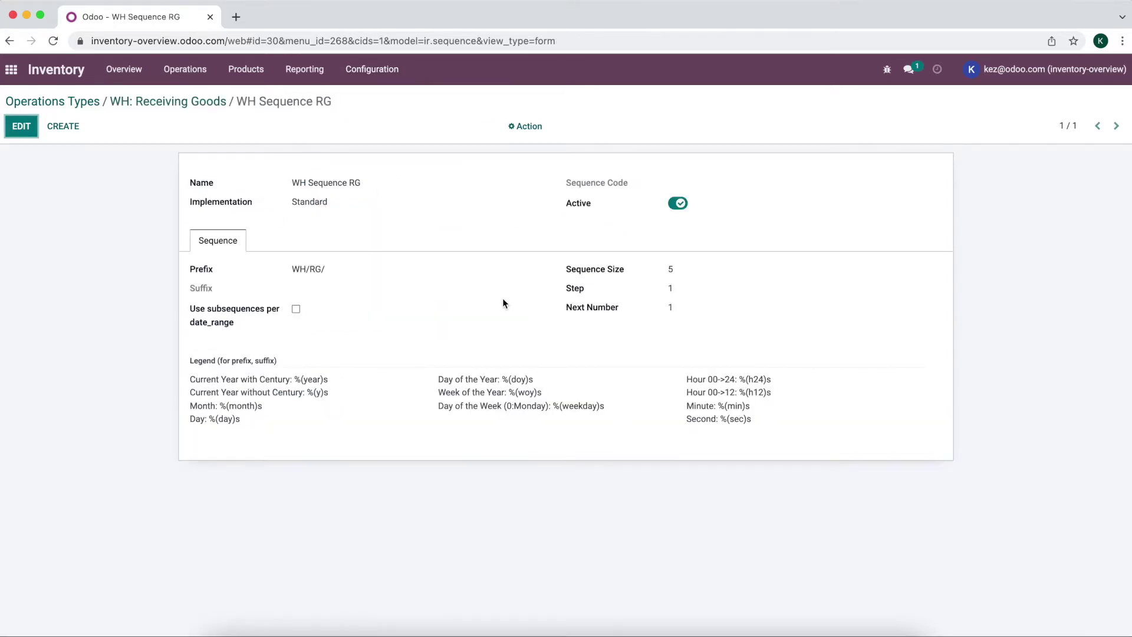
pyautogui.click(206, 103)
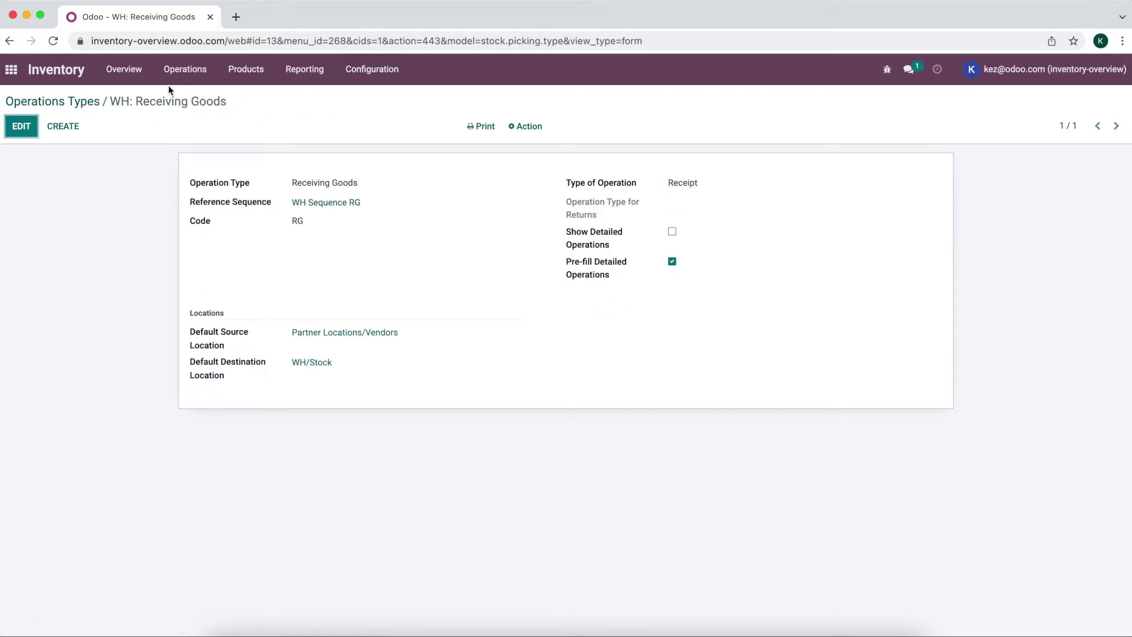
# Check the inventory overview for Receiving Goods and examine the WH warehouse's shipment configuration.
pyautogui.click(116, 79)
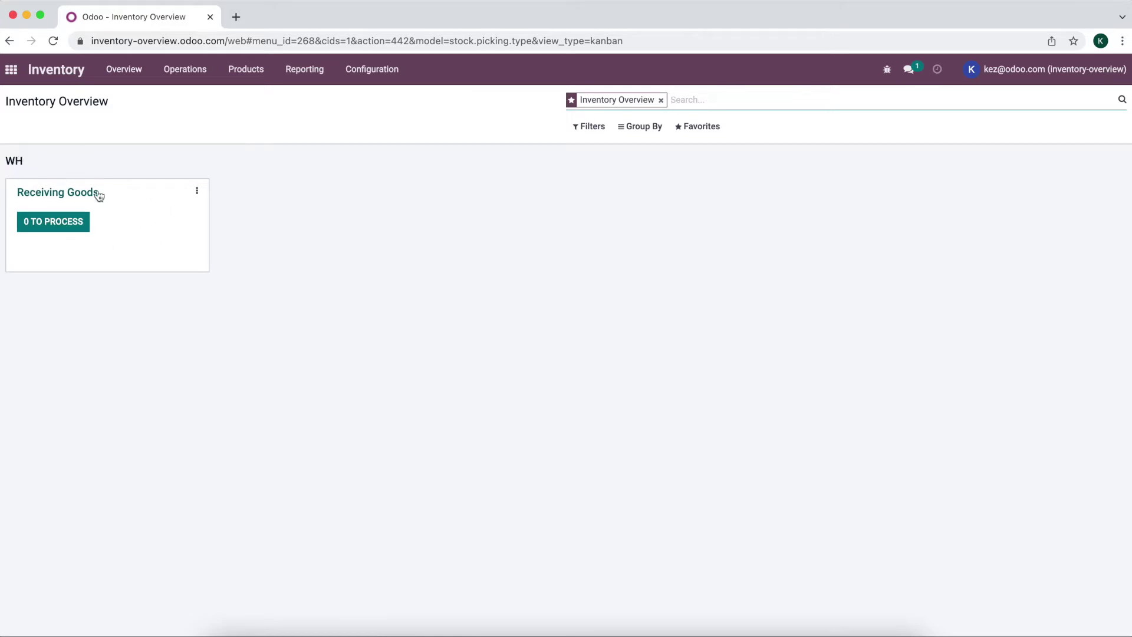
pyautogui.click(358, 70)
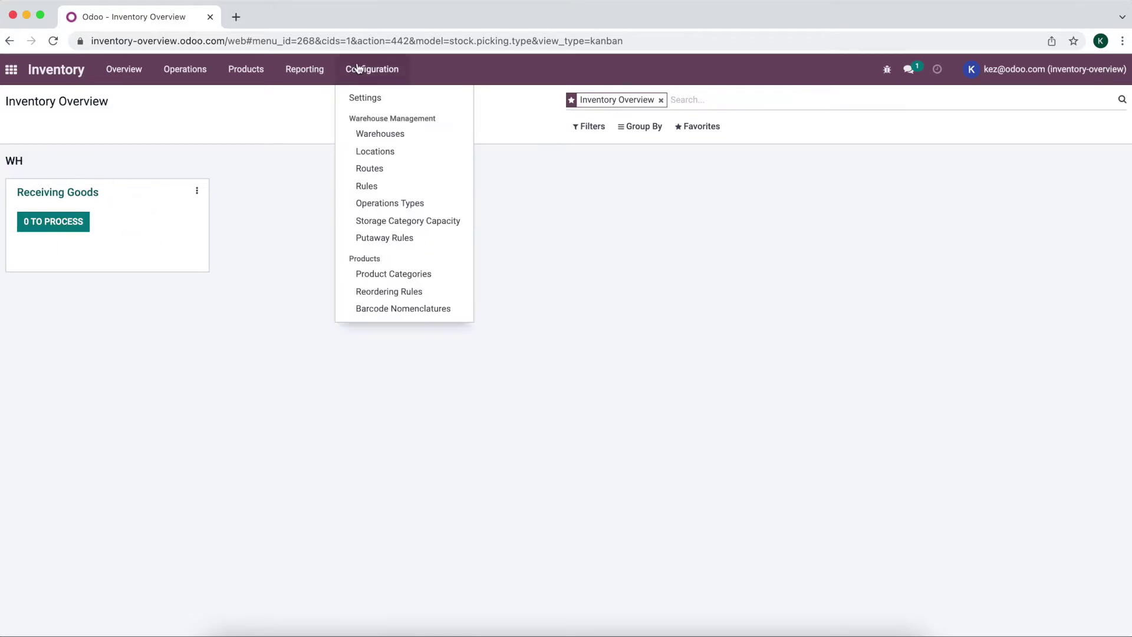
pyautogui.click(397, 136)
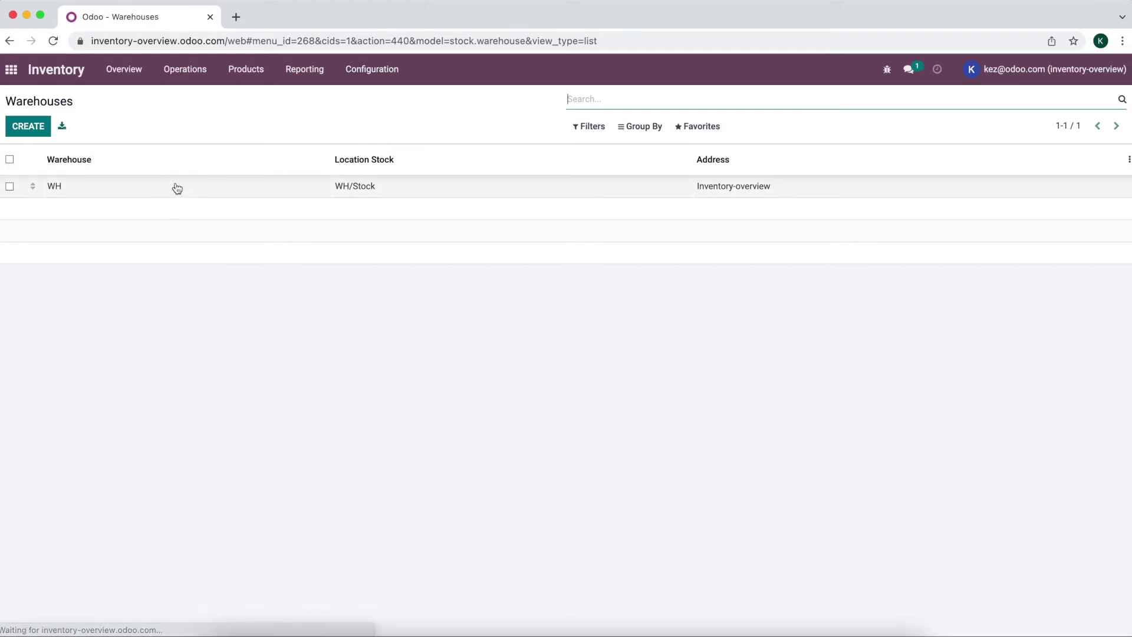
pyautogui.click(176, 188)
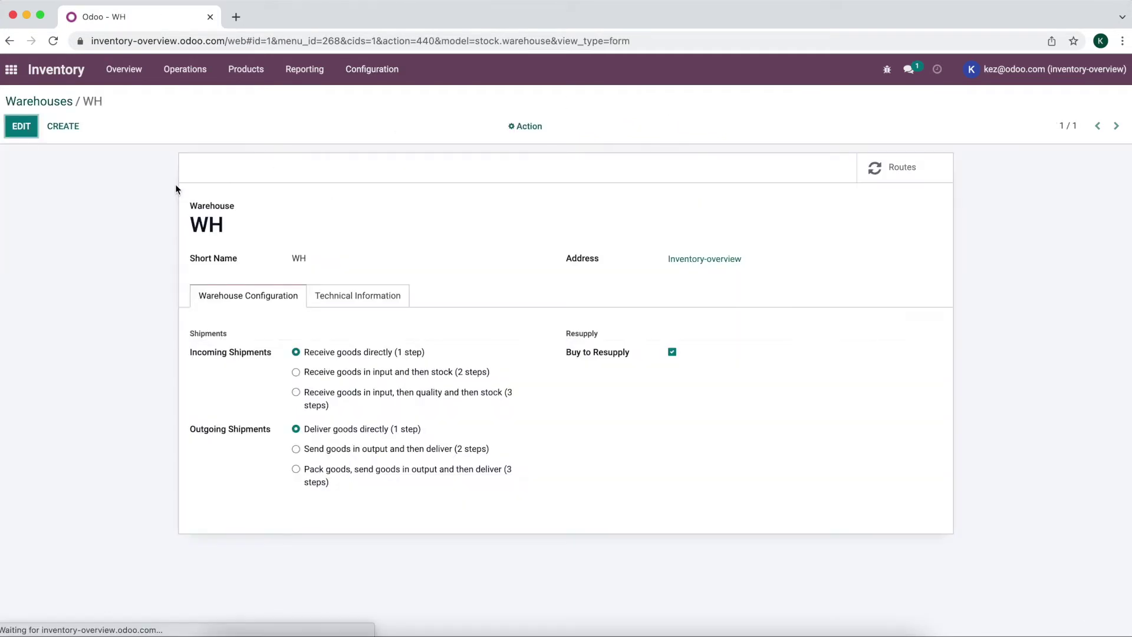
# Examine the full list of inventory locations with the default search filter removed.
pyautogui.click(304, 69)
pyautogui.click(375, 66)
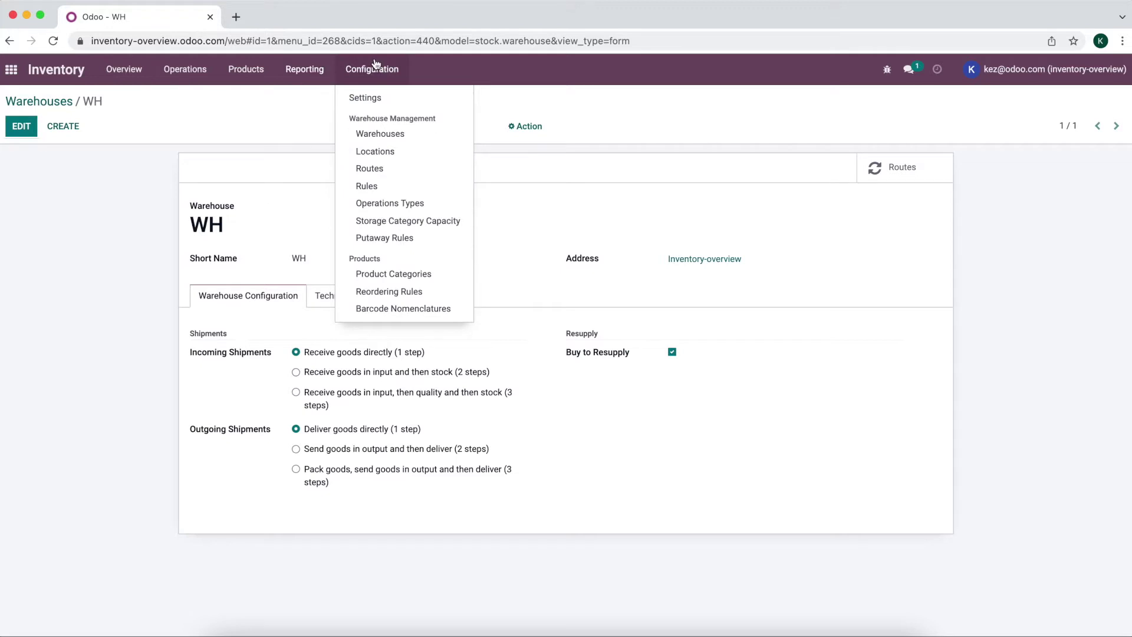
pyautogui.click(382, 151)
pyautogui.click(616, 101)
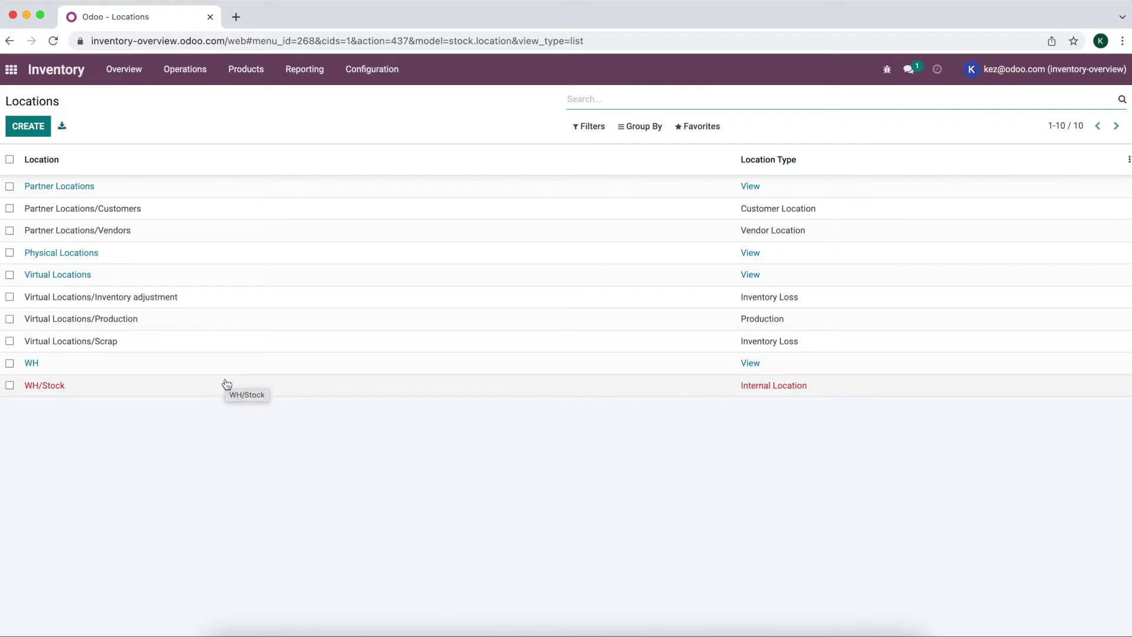
# Start another operation type named Delivering Goods with the code DG.
pyautogui.click(363, 74)
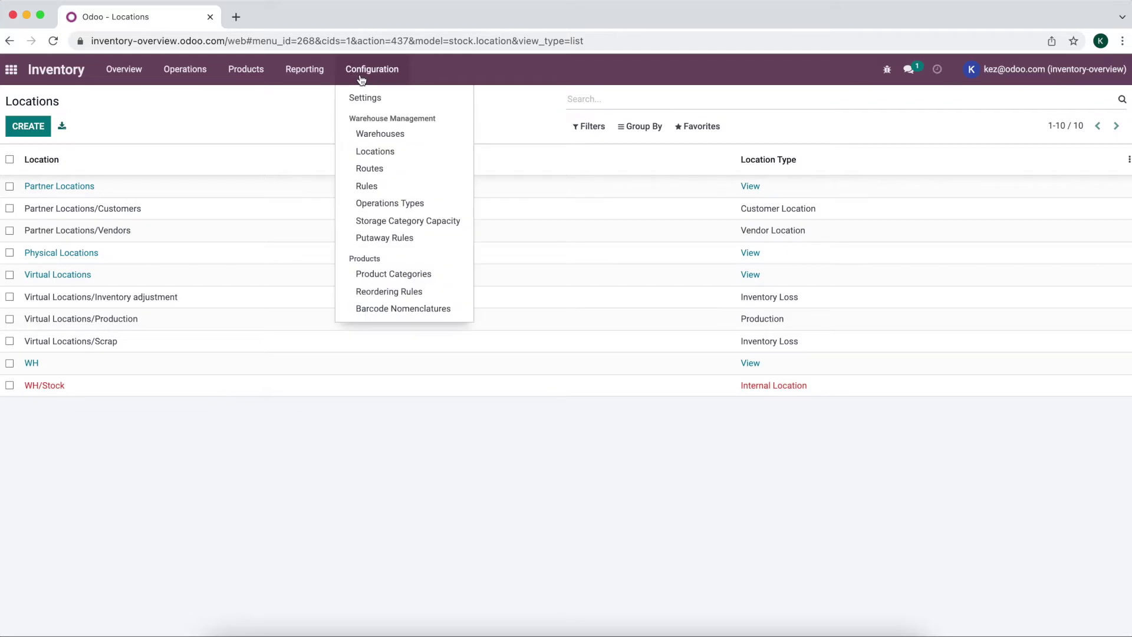
pyautogui.click(390, 203)
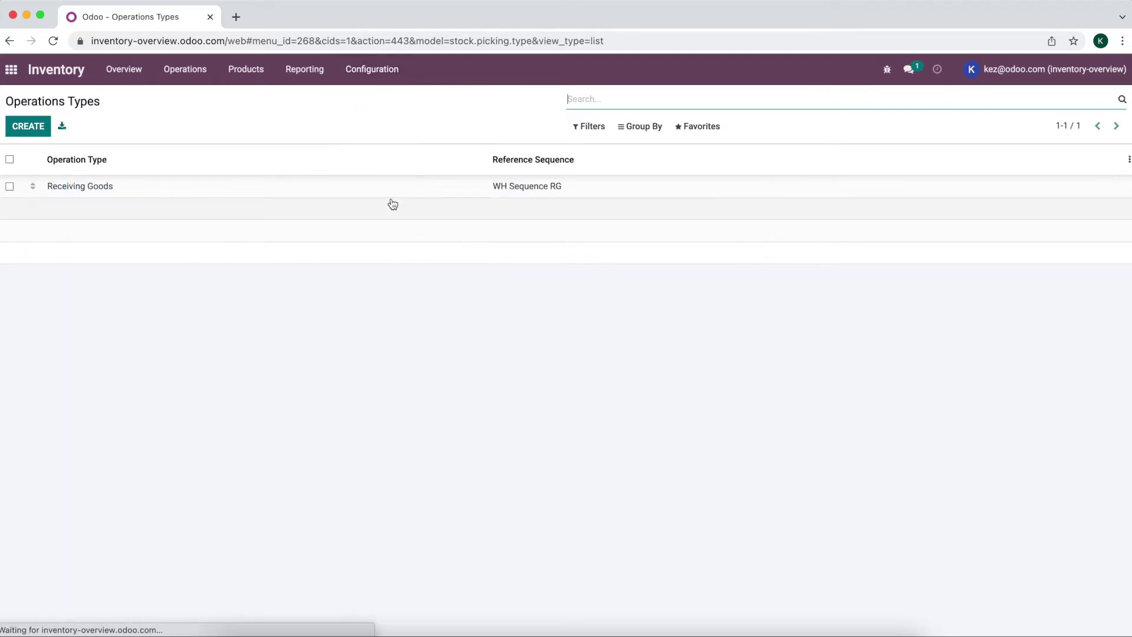
pyautogui.click(27, 127)
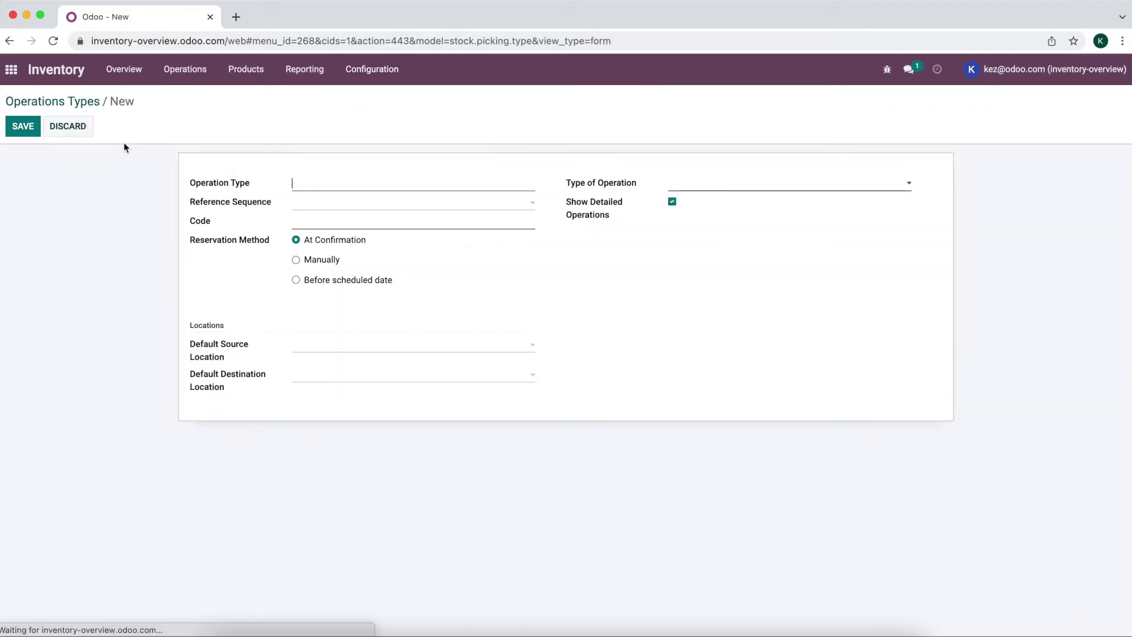
pyautogui.write('Delivering Goods')
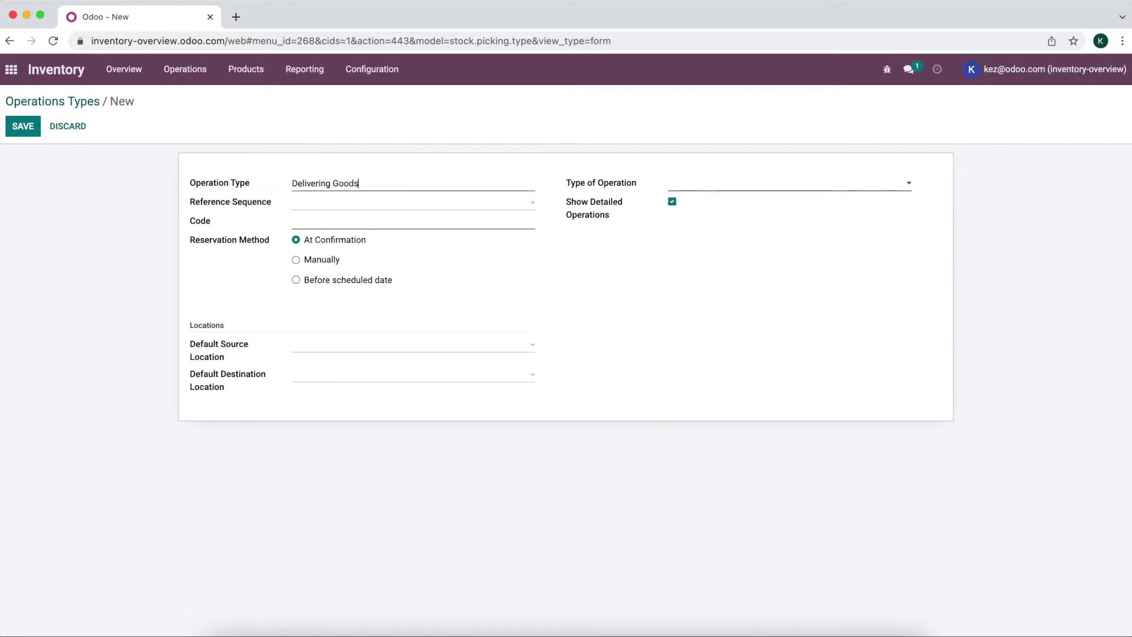
pyautogui.click(329, 224)
# Set the type of operation for Delivering Goods to Delivery and save the record.
pyautogui.click(681, 186)
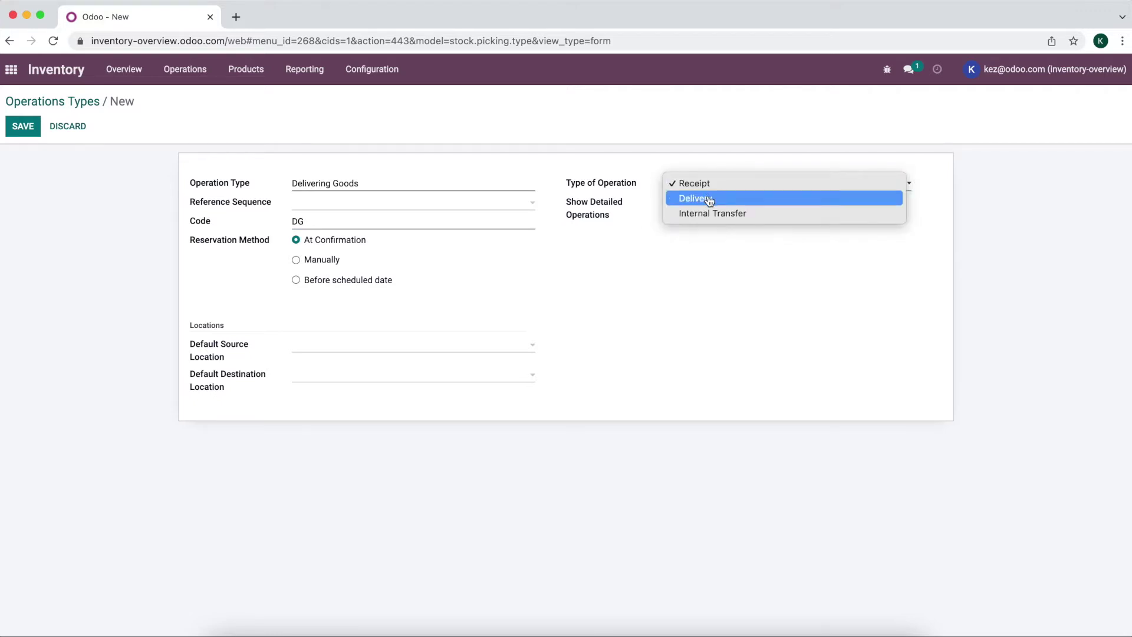
pyautogui.click(710, 201)
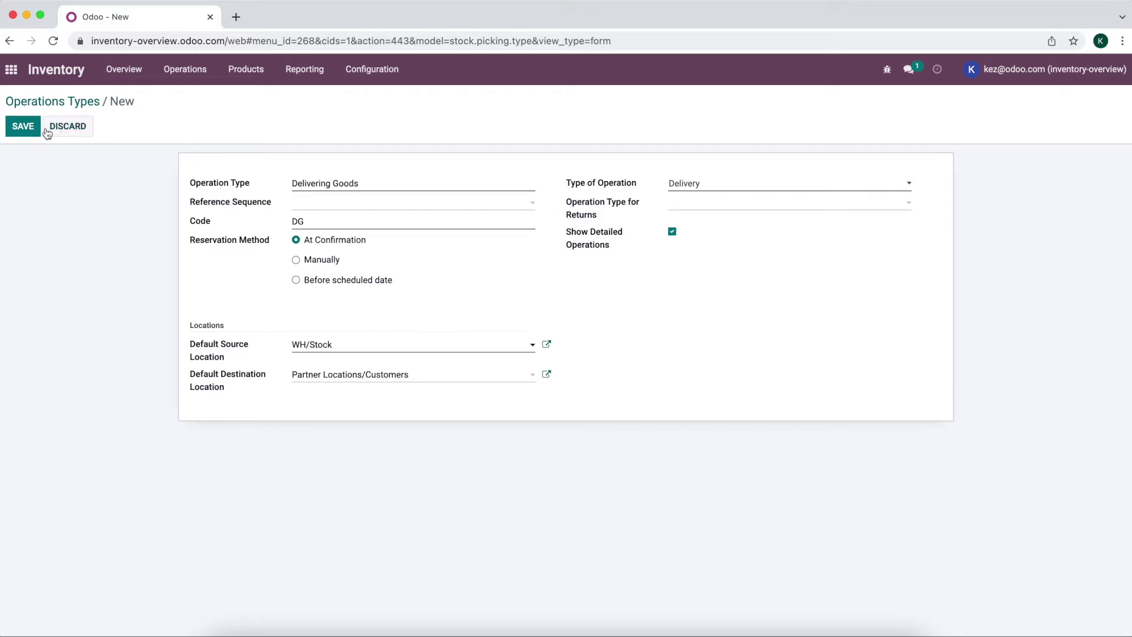
pyautogui.click(22, 131)
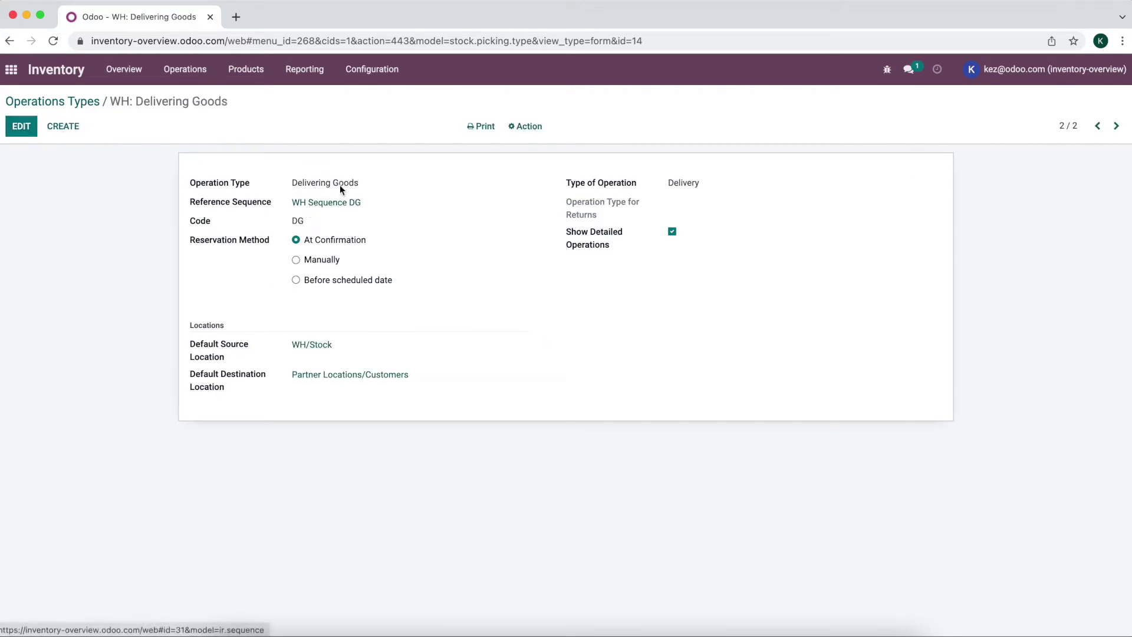
# Set the operation type for returns on Receiving Goods to WH: Delivering Goods and save the record.
pyautogui.click(89, 103)
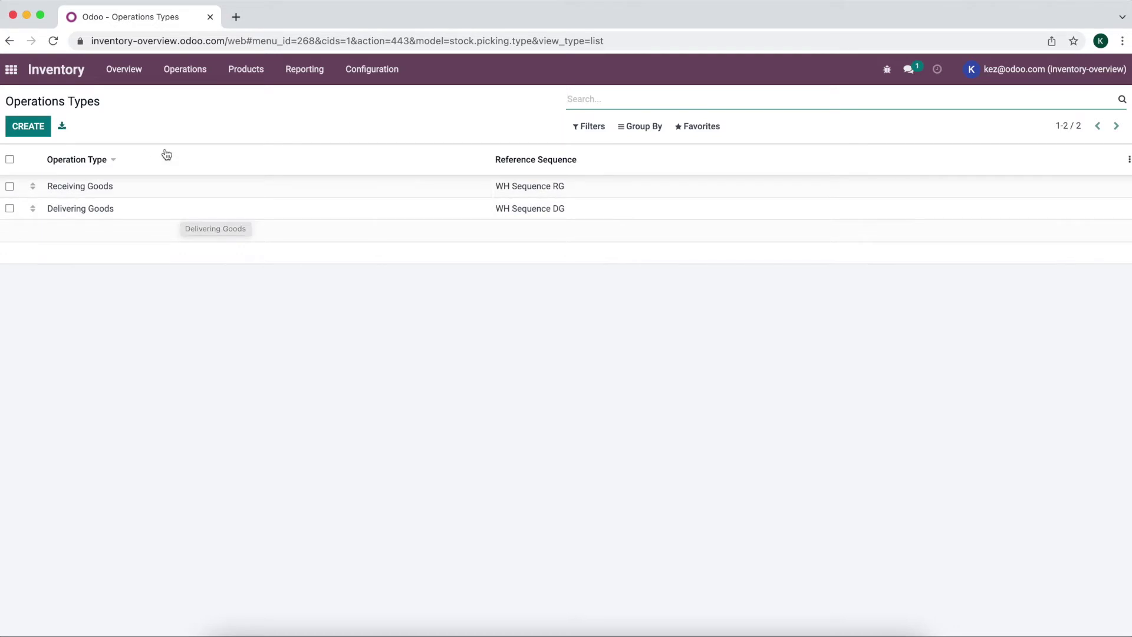
pyautogui.click(139, 192)
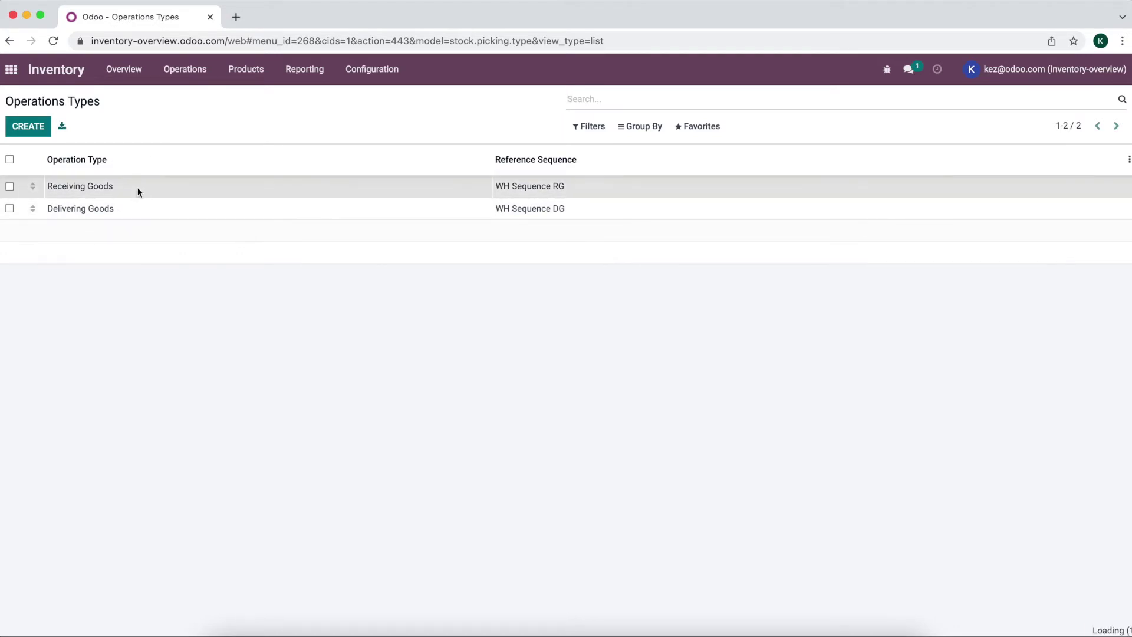
pyautogui.click(29, 130)
pyautogui.click(736, 206)
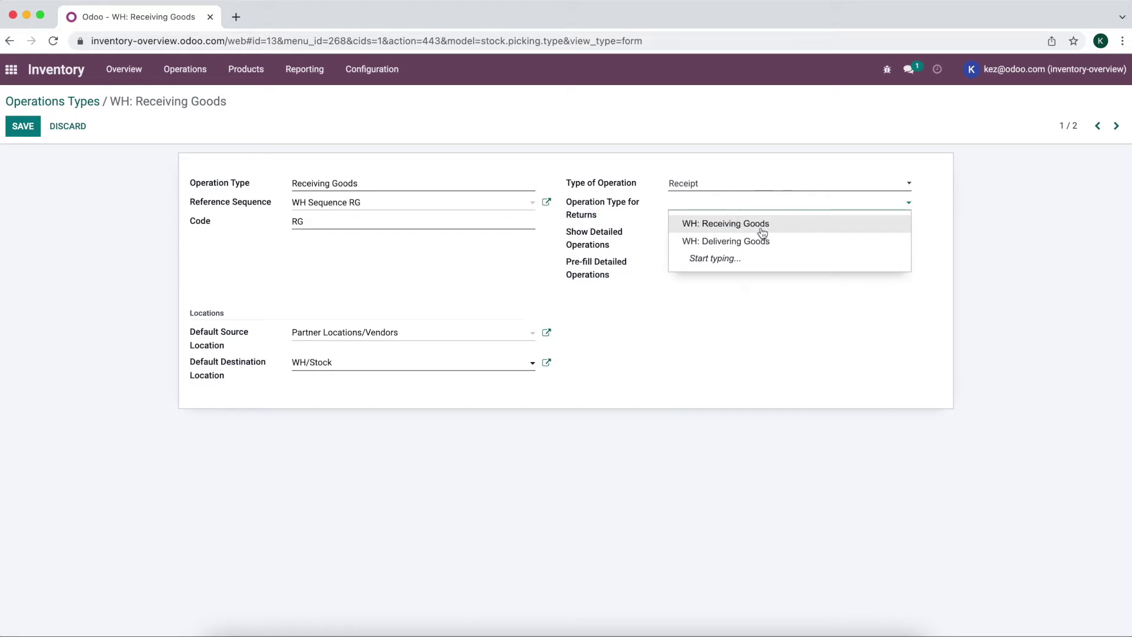
pyautogui.click(763, 243)
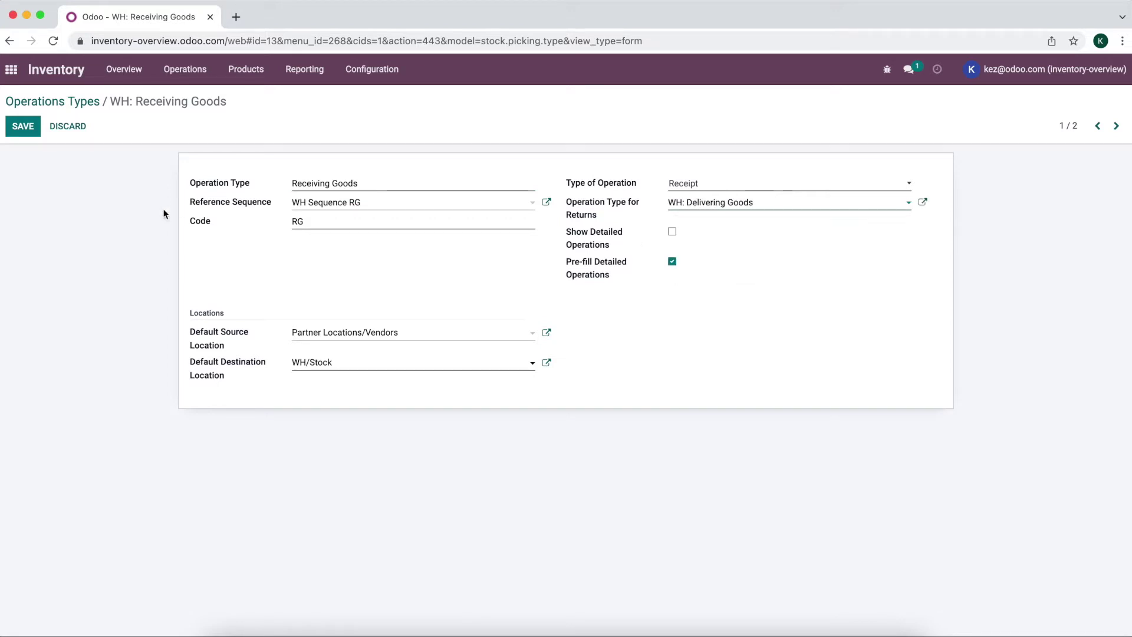
pyautogui.click(25, 132)
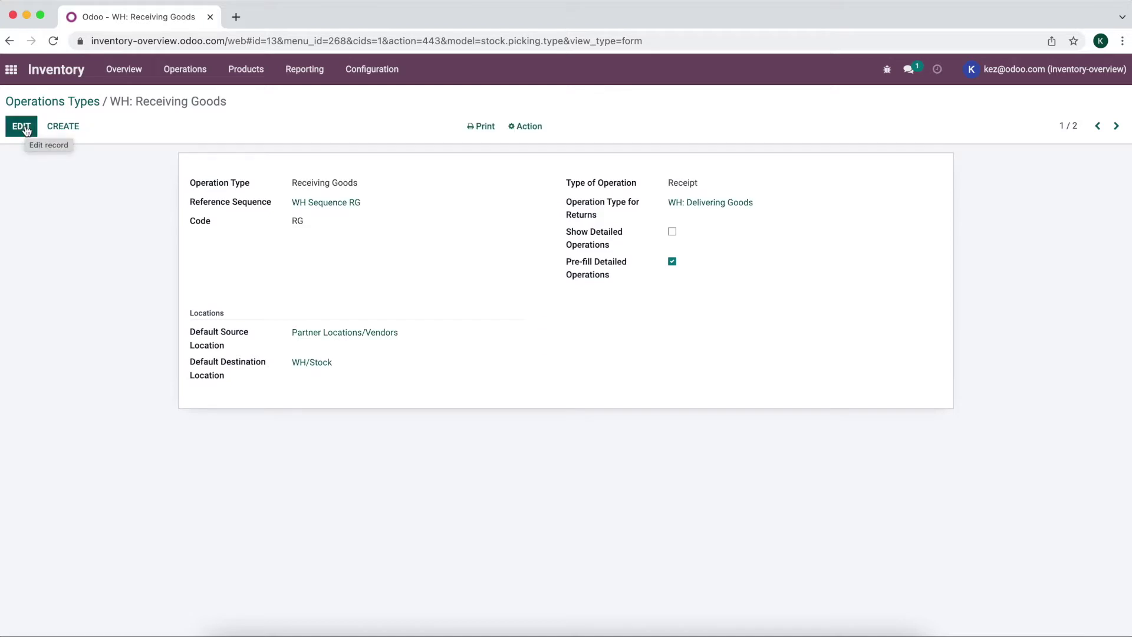
# Review the operation types list and the settings of the Receiving Goods record.
pyautogui.click(56, 103)
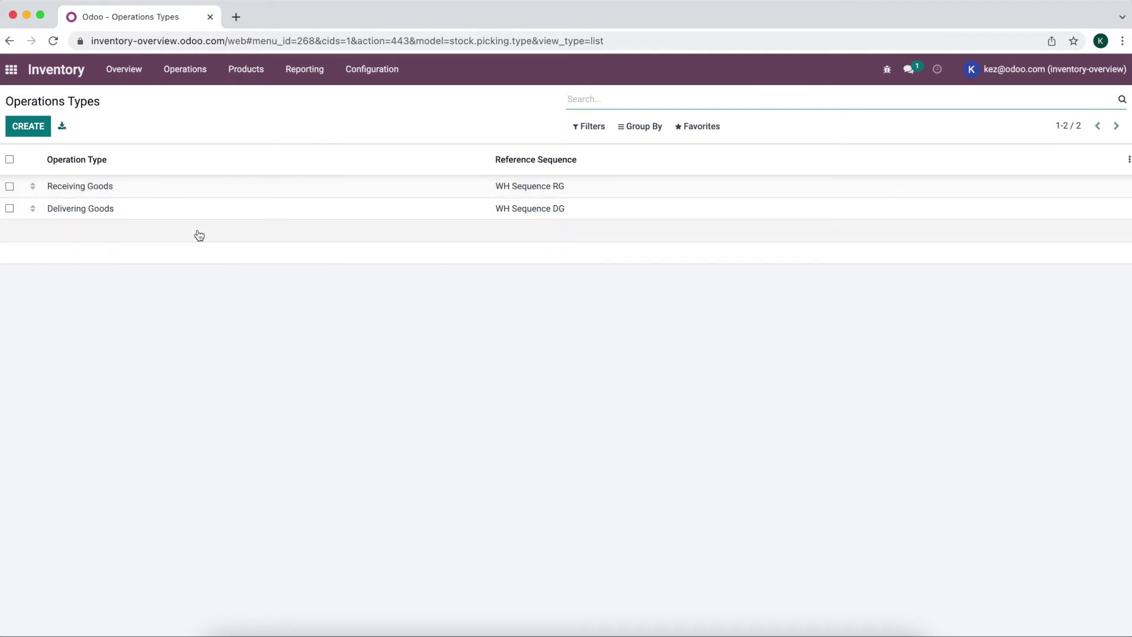
pyautogui.click(169, 188)
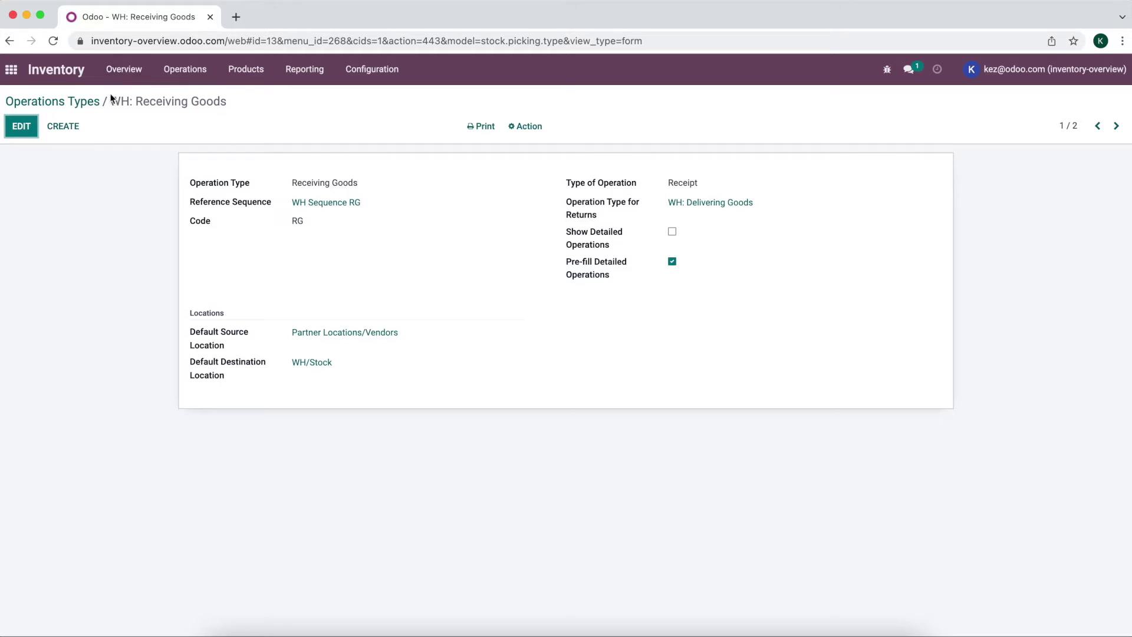
pyautogui.click(88, 101)
pyautogui.click(355, 74)
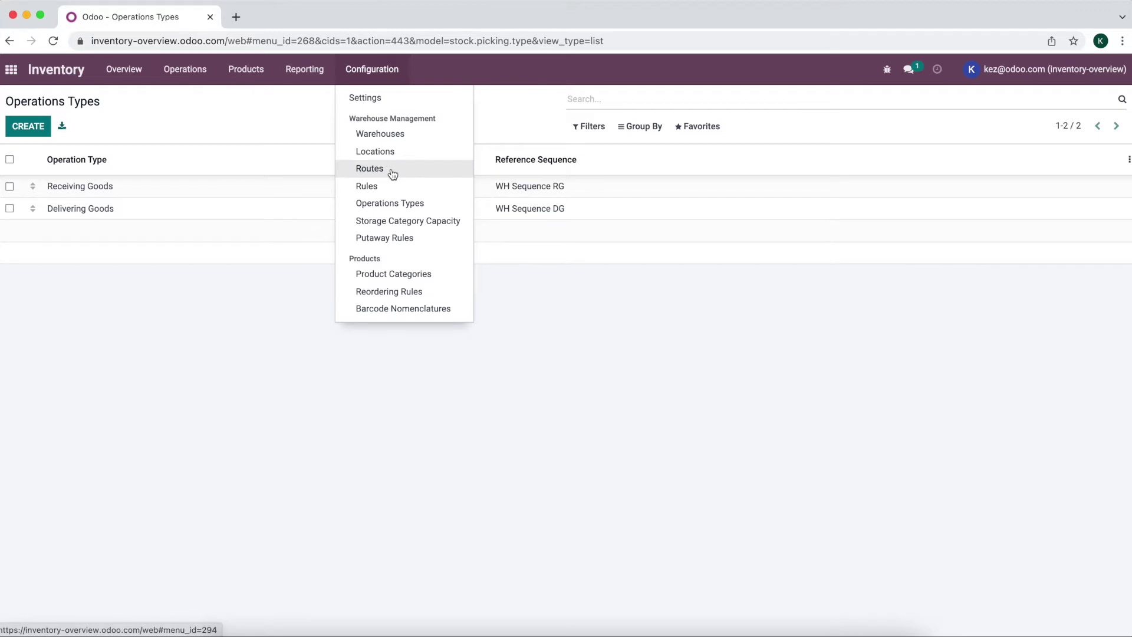
pyautogui.click(254, 113)
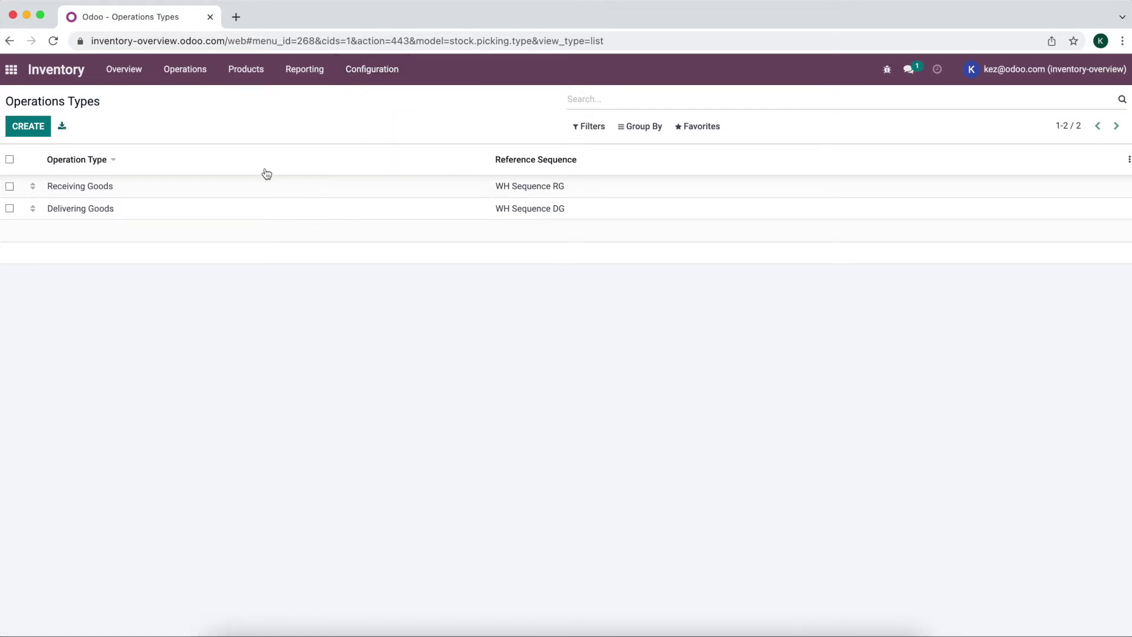
# Create a route named Buy Goods, make it not applicable on products, and save it.
pyautogui.click(373, 70)
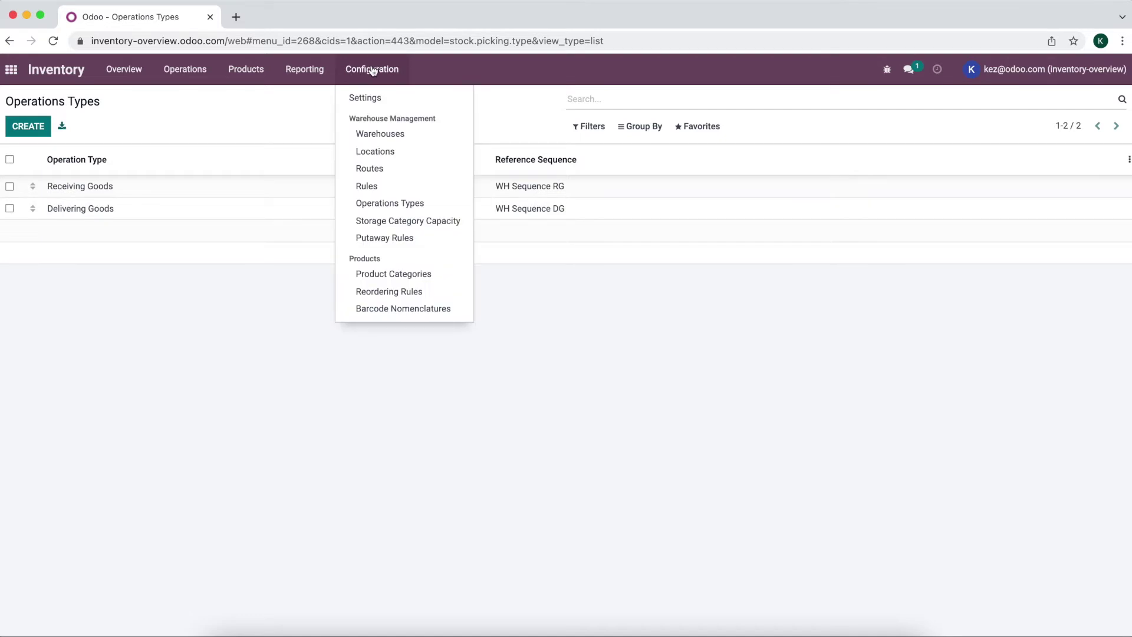
pyautogui.click(388, 167)
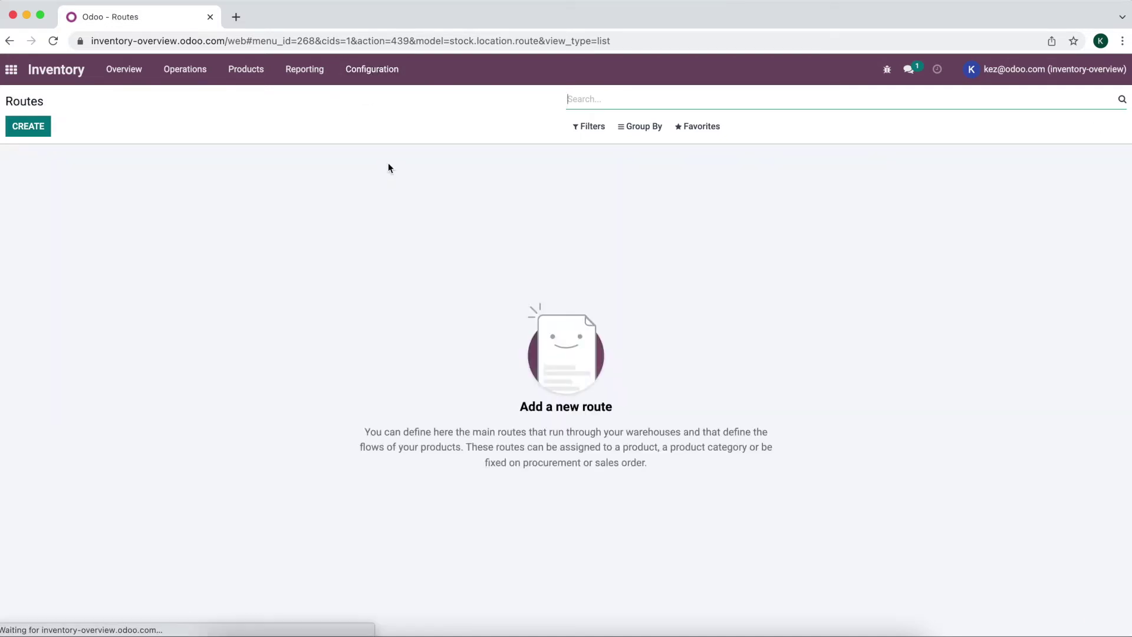
pyautogui.click(37, 130)
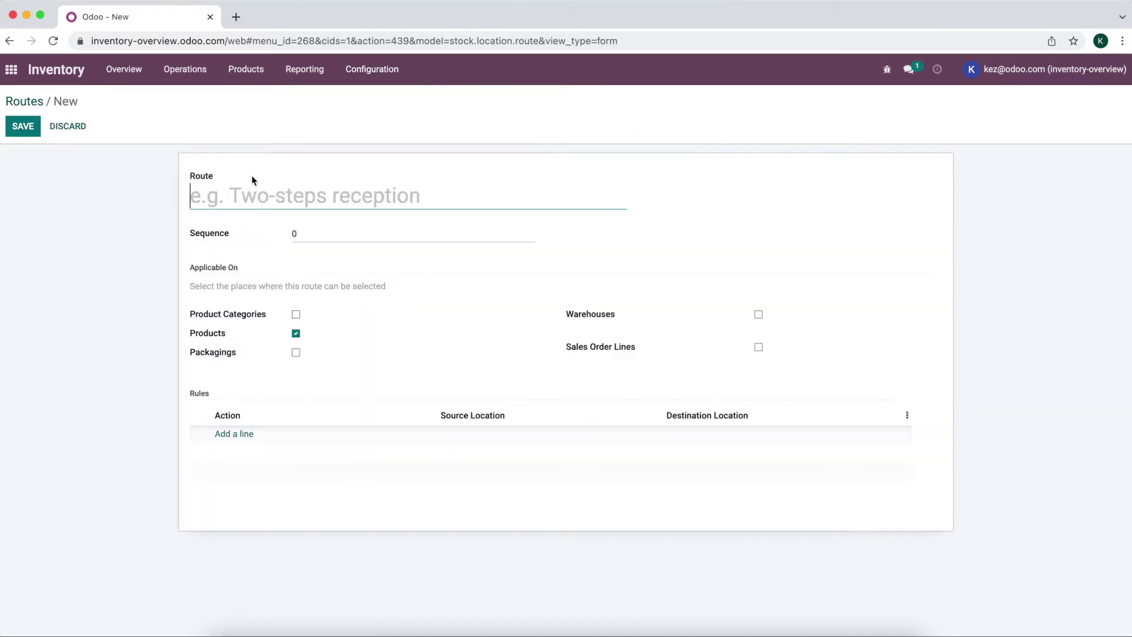
pyautogui.write('Buy Inven')
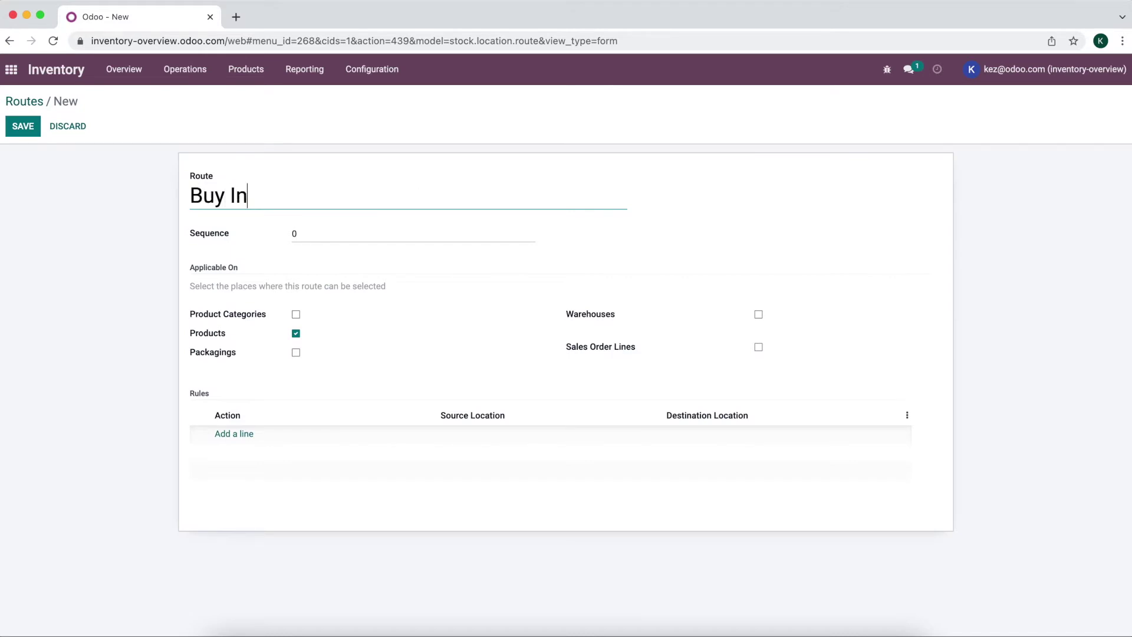
pyautogui.press('BackSpace')
pyautogui.press('BackSpace')
pyautogui.press('BackSpace')
pyautogui.press('BackSpace')
pyautogui.press('BackSpace')
pyautogui.write('Goods')
pyautogui.click(296, 334)
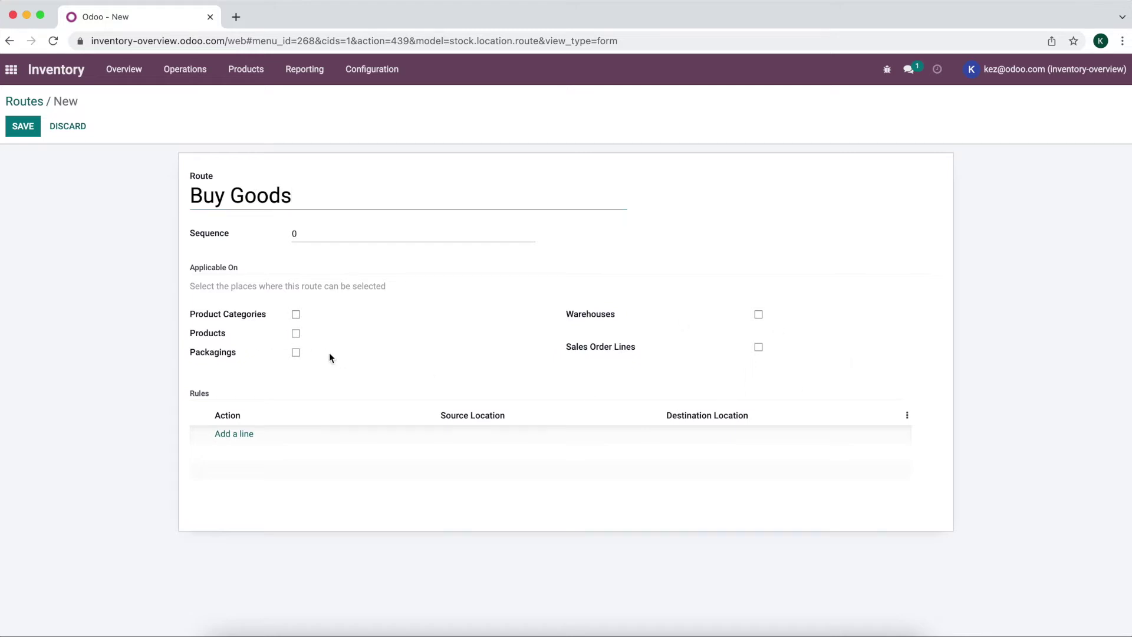
pyautogui.click(22, 135)
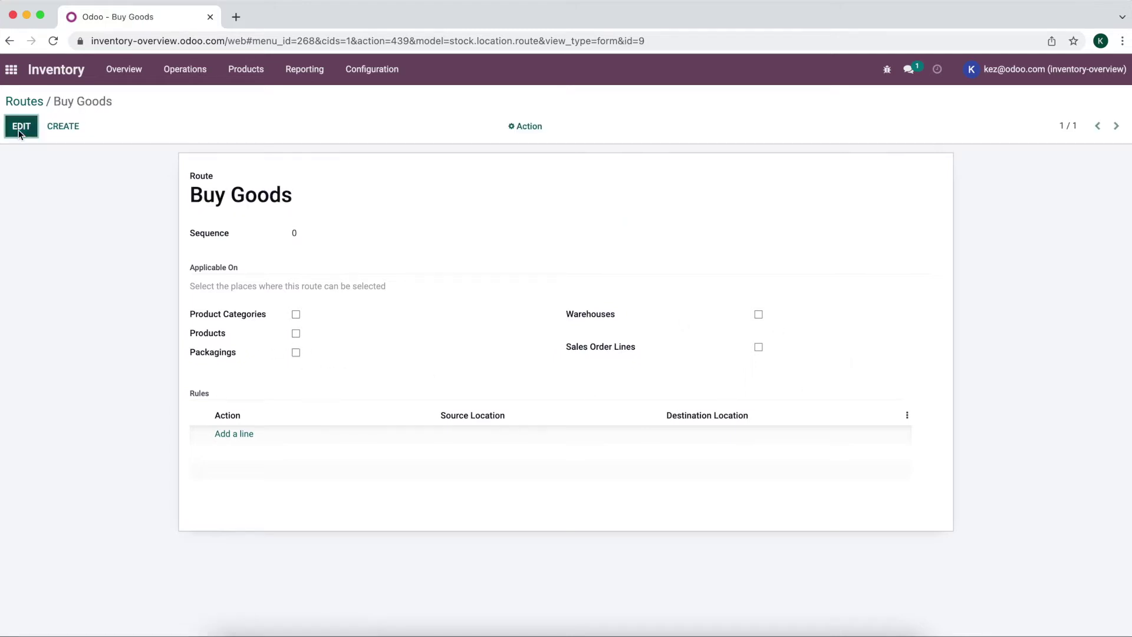
# Start a new rule on the Buy Goods route, named Buy Goods (Vendor to WH/Stock).
pyautogui.click(22, 129)
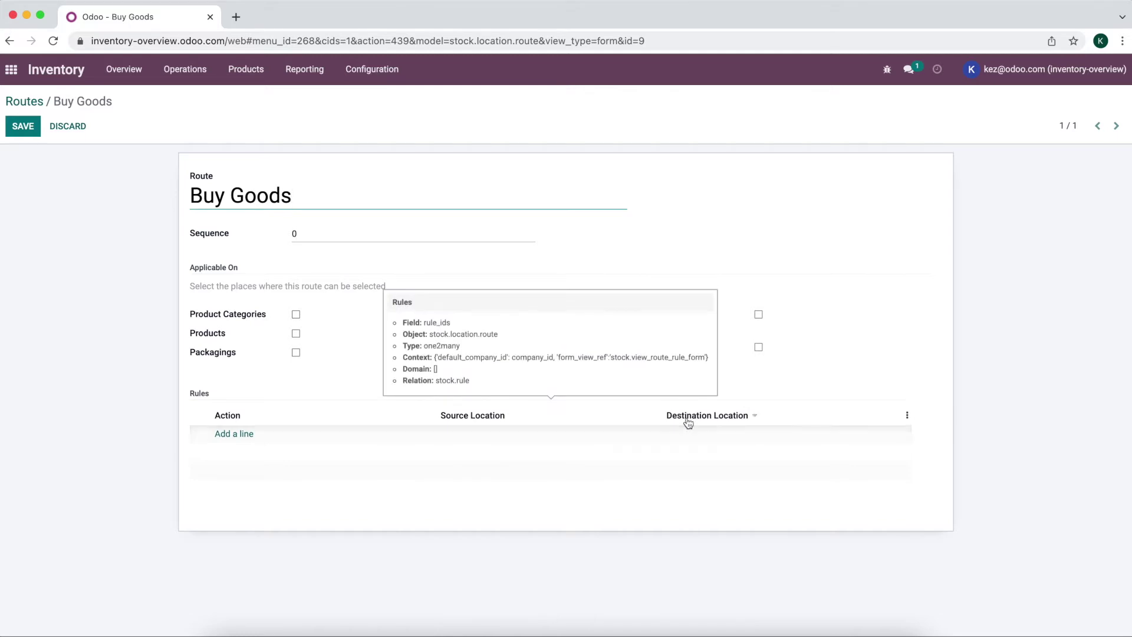
pyautogui.click(244, 435)
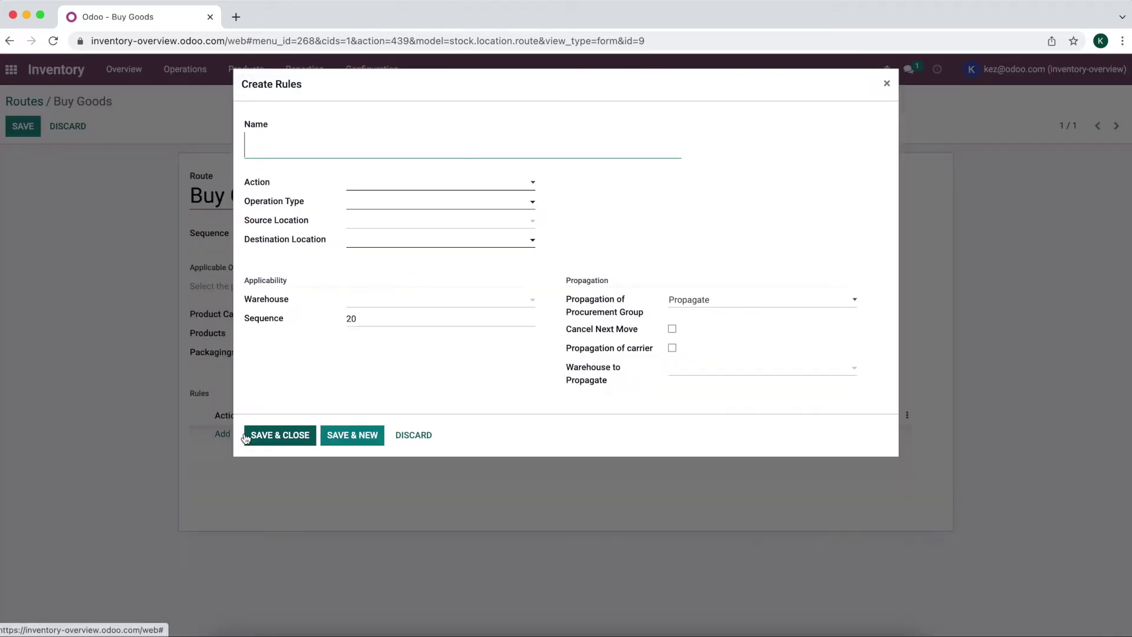
pyautogui.write('B')
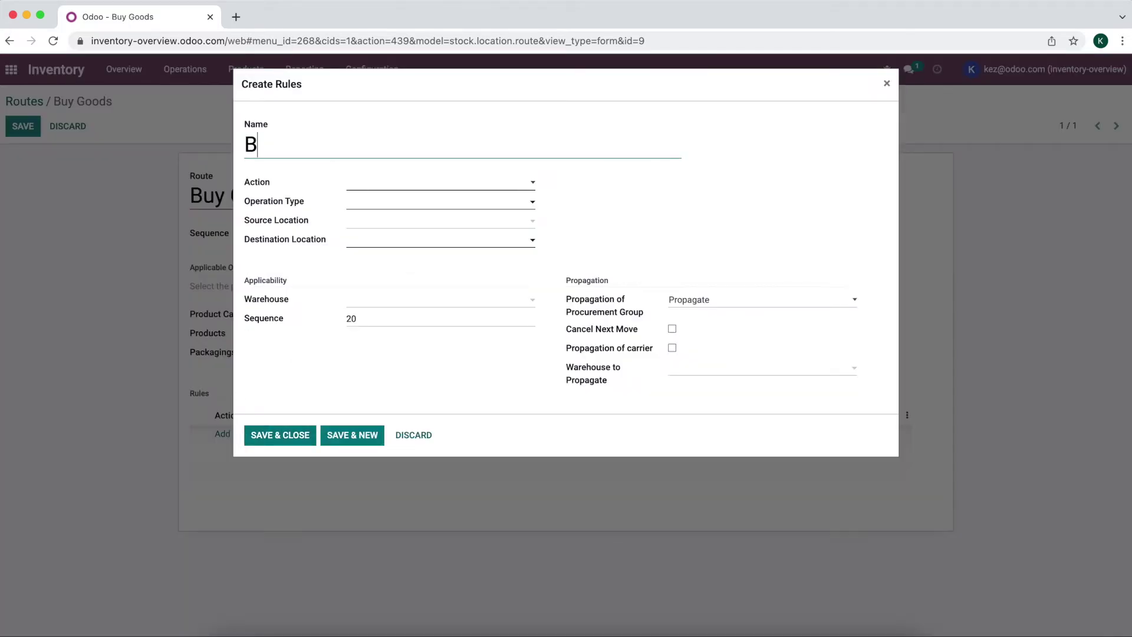
pyautogui.write('uy Goods')
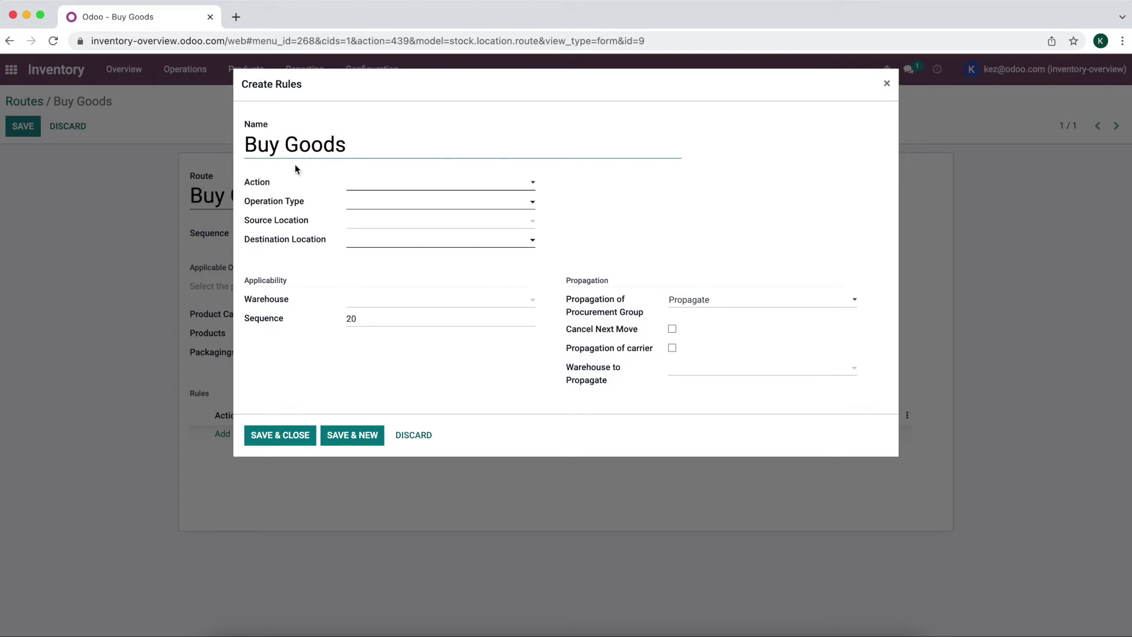
pyautogui.write(' (Vendor to')
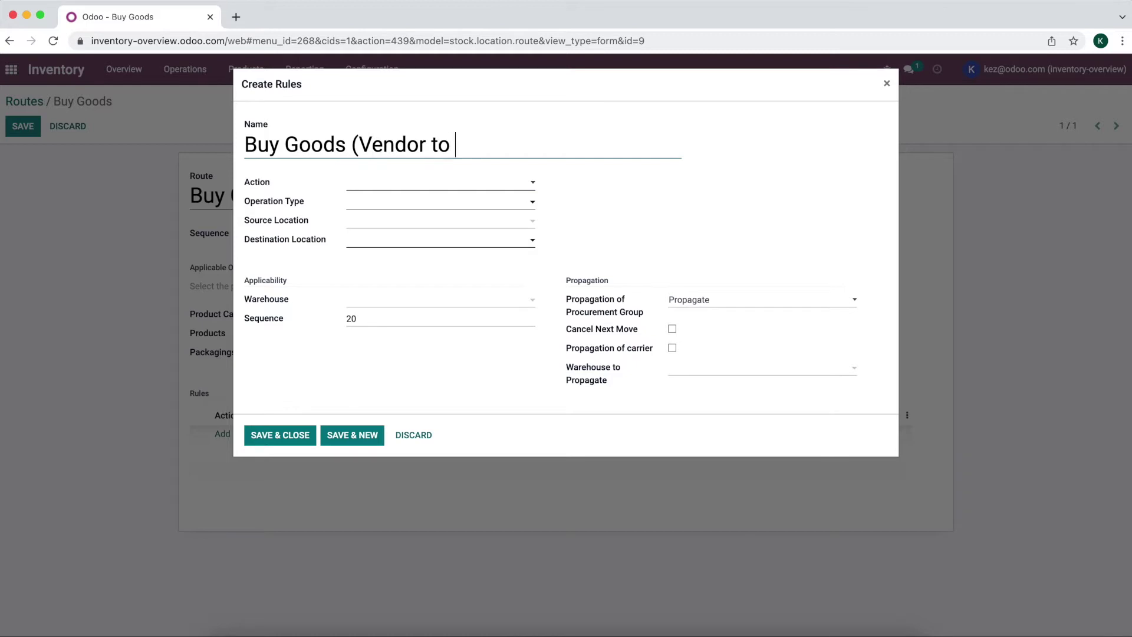
pyautogui.write(' WH/Stock)')
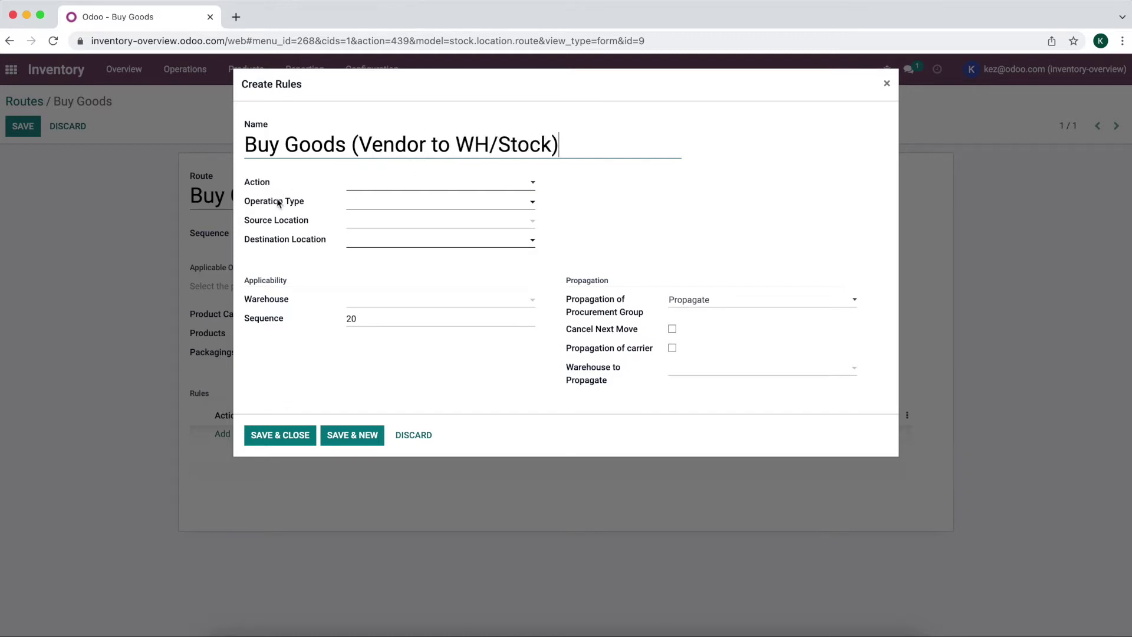
# Set the rule's action to Buy and its operation type to WH: Receiving Goods.
pyautogui.click(392, 185)
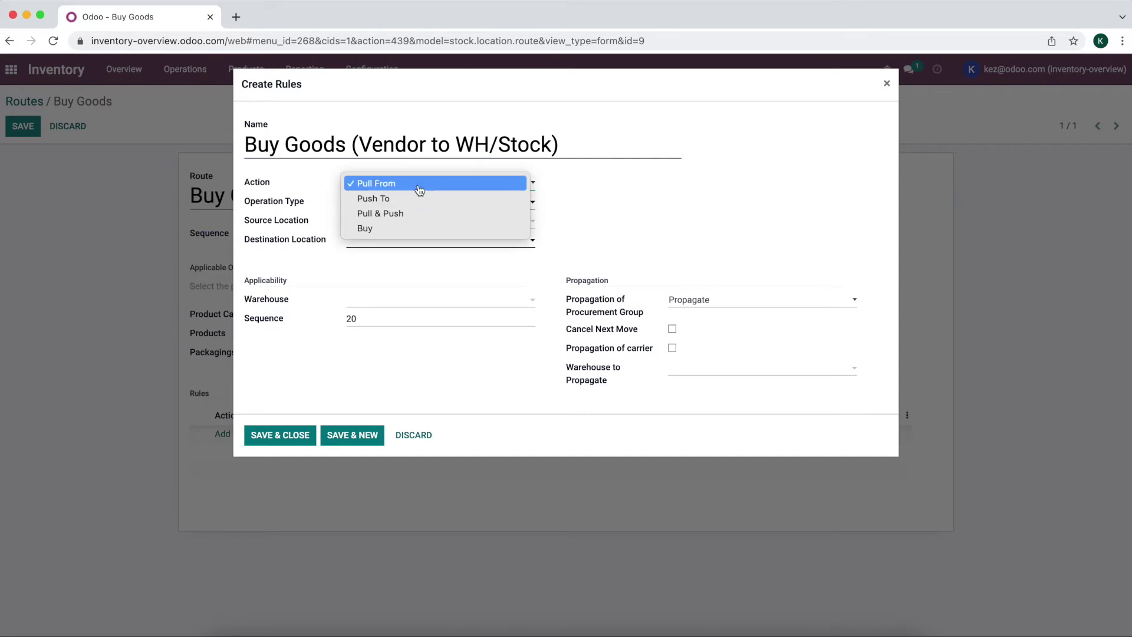
pyautogui.click(408, 228)
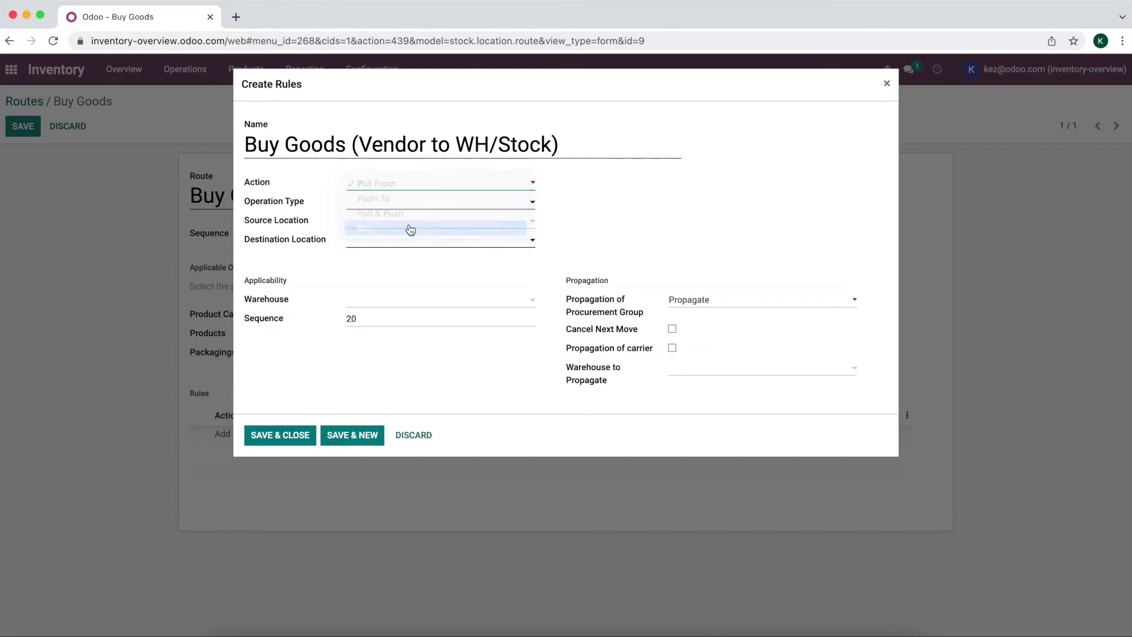
pyautogui.click(375, 211)
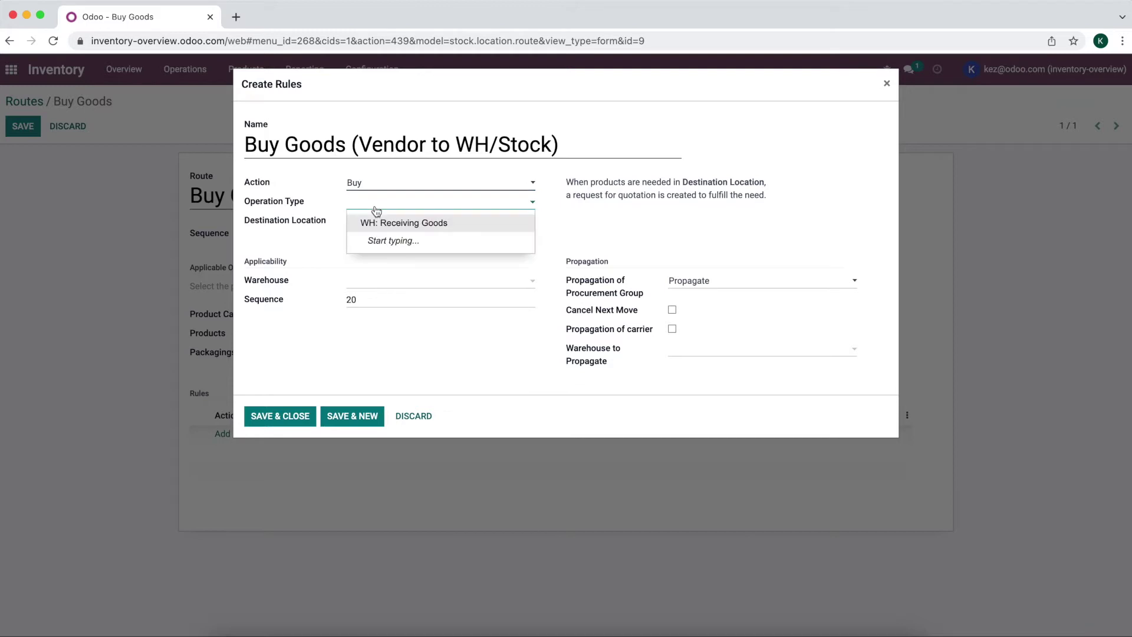
pyautogui.click(413, 227)
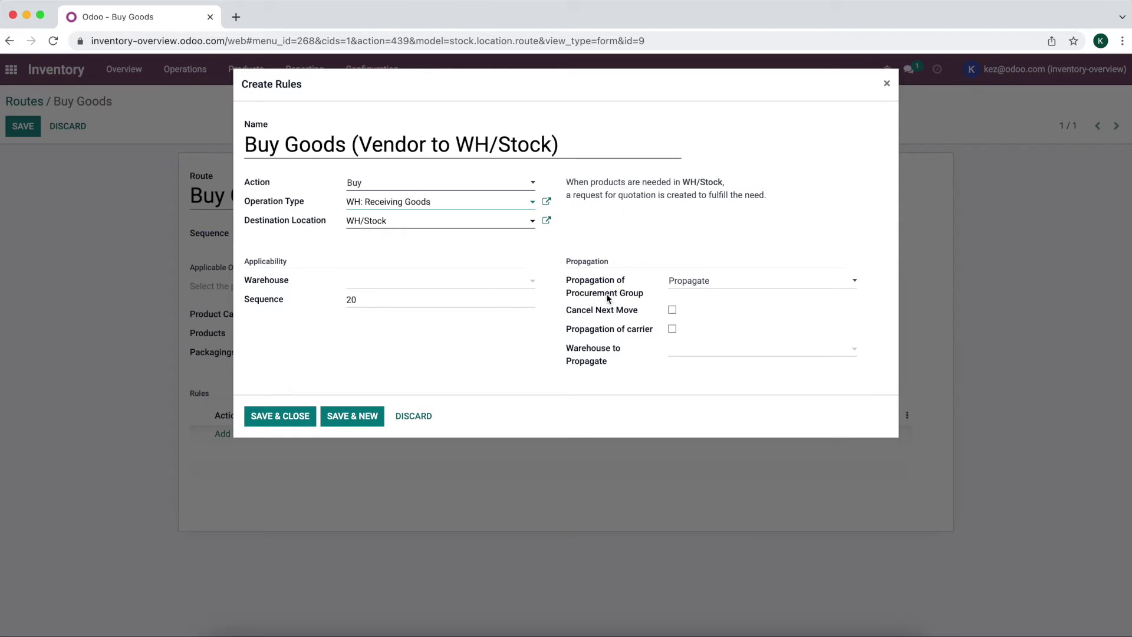
# Enable Cancel Next Move on the rule, and save both the rule and the Buy Goods route.
pyautogui.click(673, 310)
pyautogui.click(285, 414)
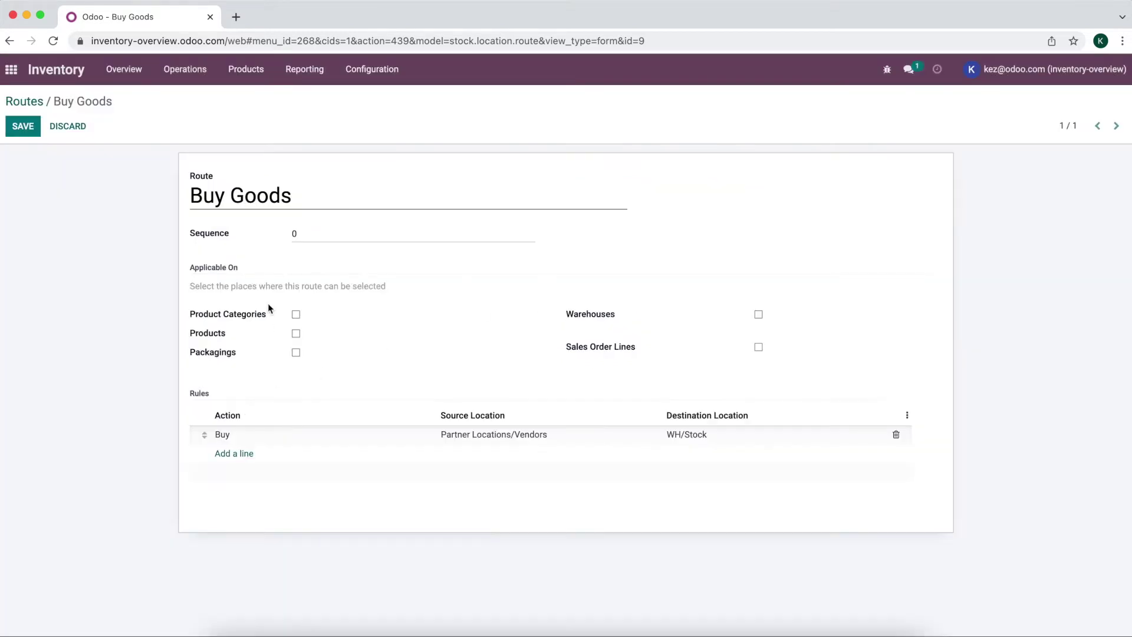
pyautogui.click(24, 126)
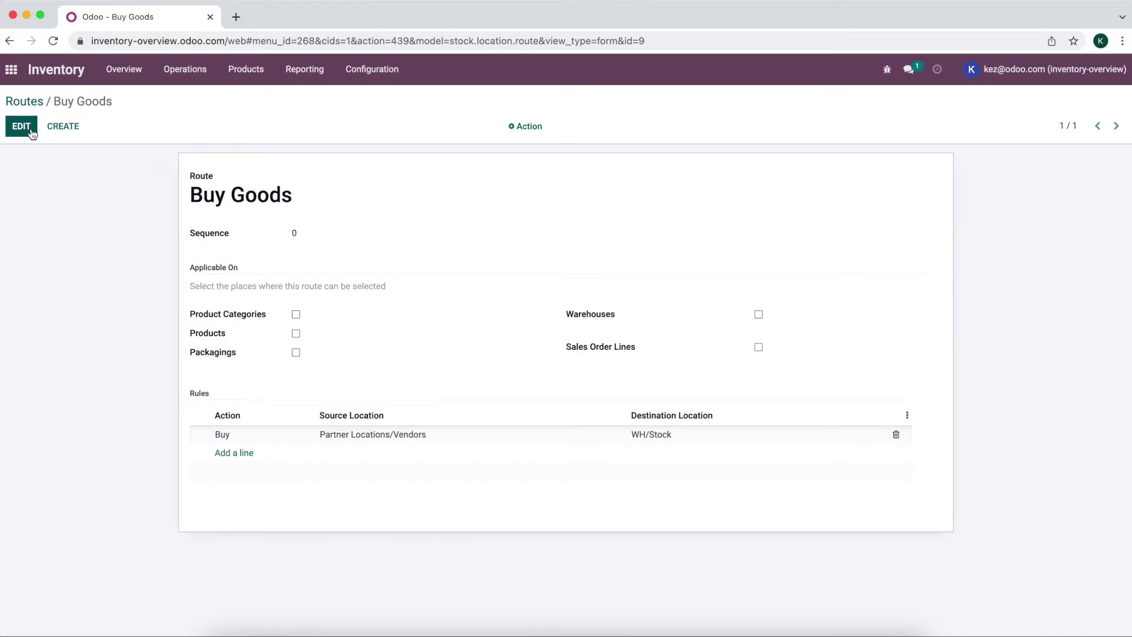
# Make the Buy Goods route applicable on products and on the warehouse WH, and save the route.
pyautogui.click(21, 127)
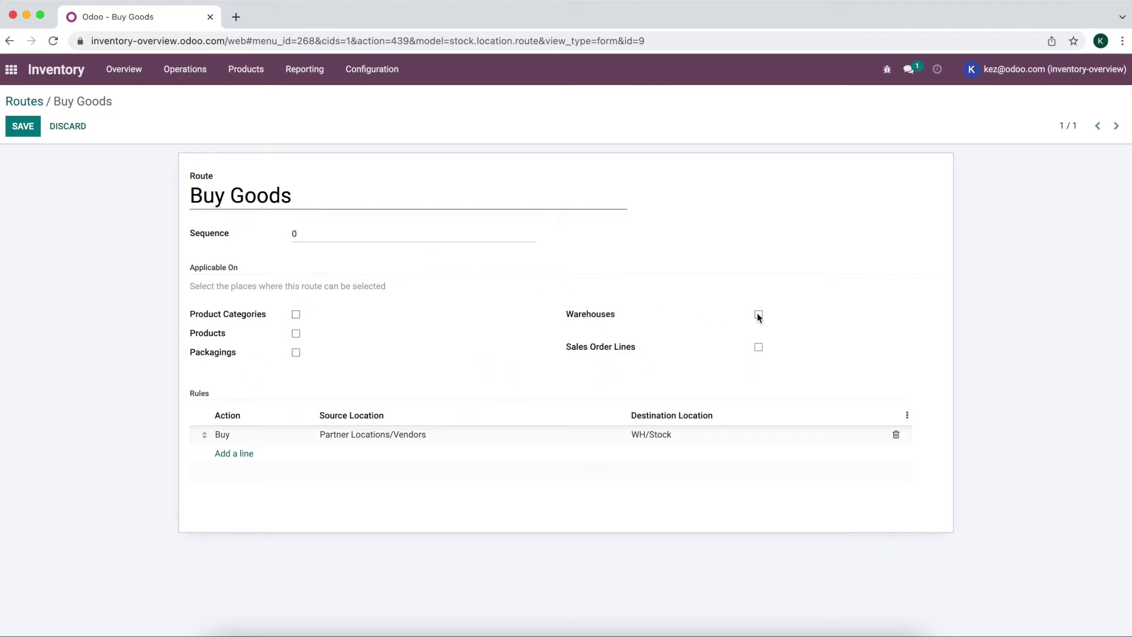
pyautogui.click(758, 314)
pyautogui.click(650, 336)
pyautogui.click(628, 357)
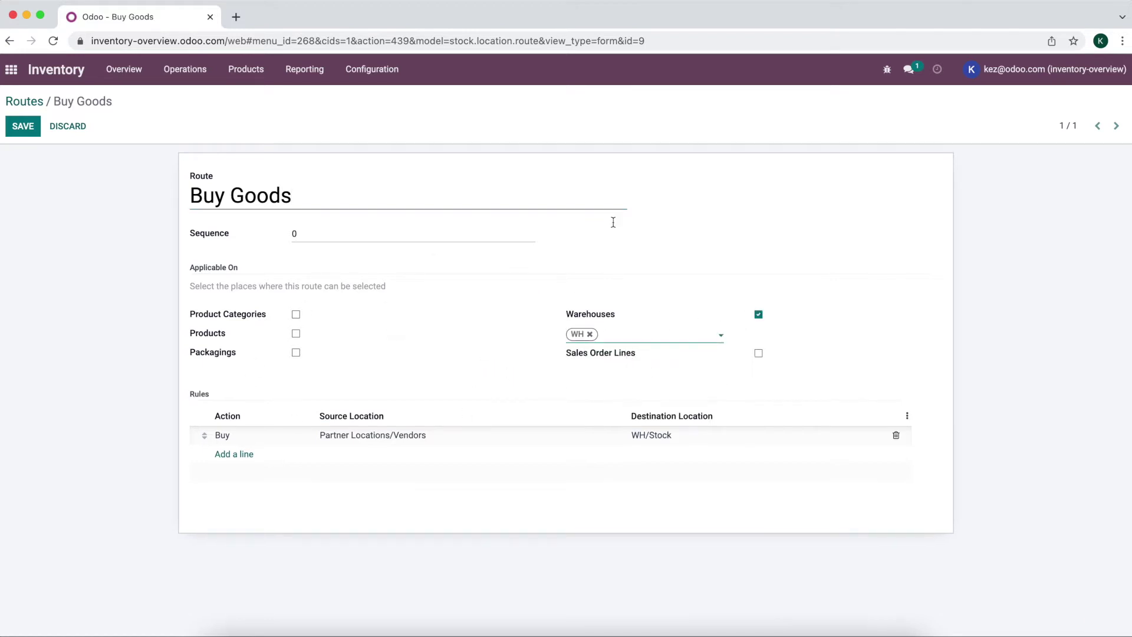
pyautogui.click(296, 333)
pyautogui.click(31, 128)
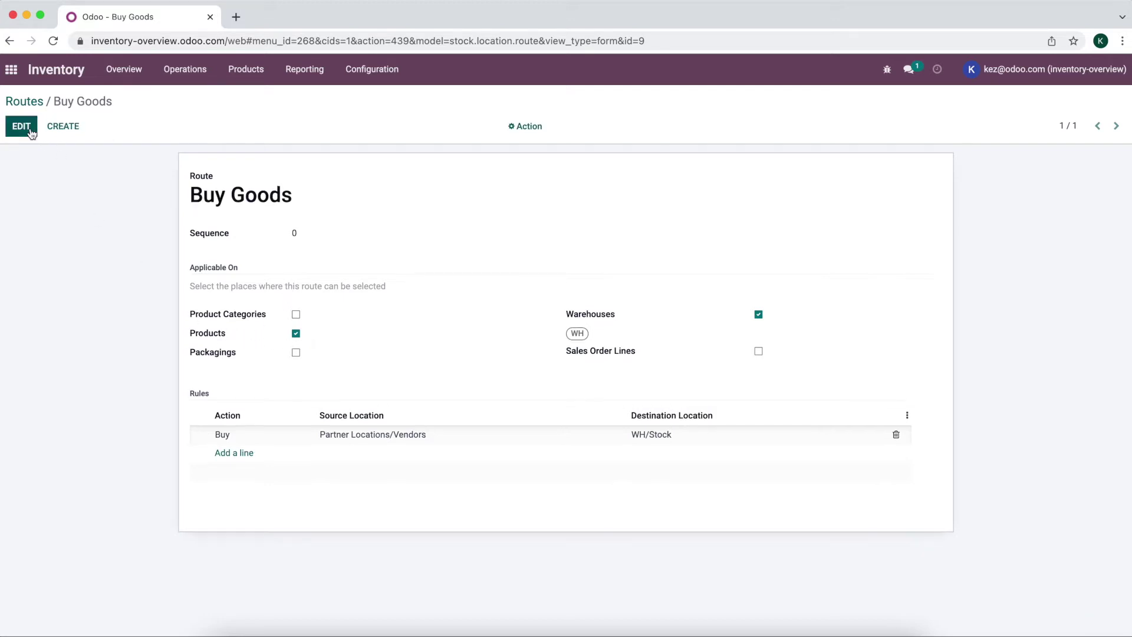
# Assign the Buy Goods route to Product 1 and save the product.
pyautogui.click(254, 83)
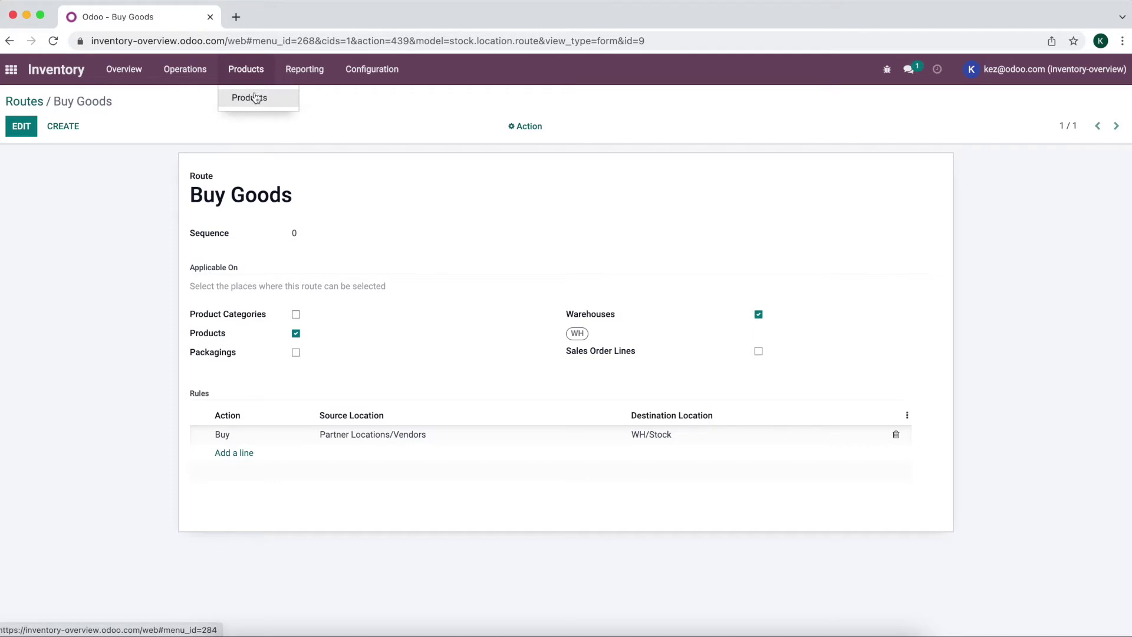
pyautogui.click(254, 98)
pyautogui.click(174, 186)
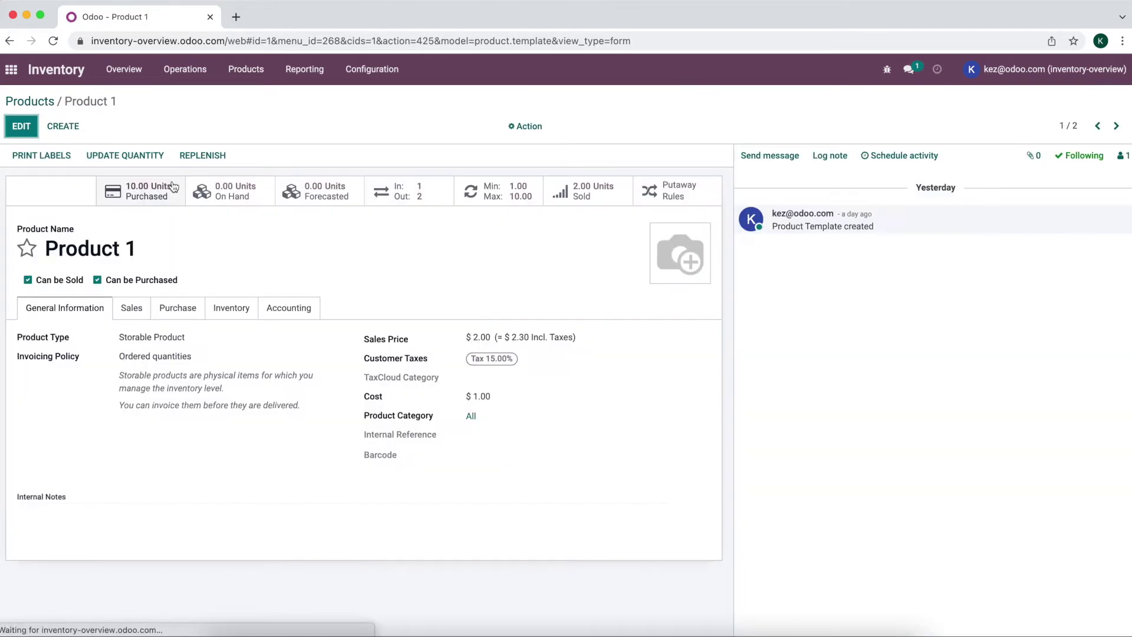
pyautogui.click(241, 311)
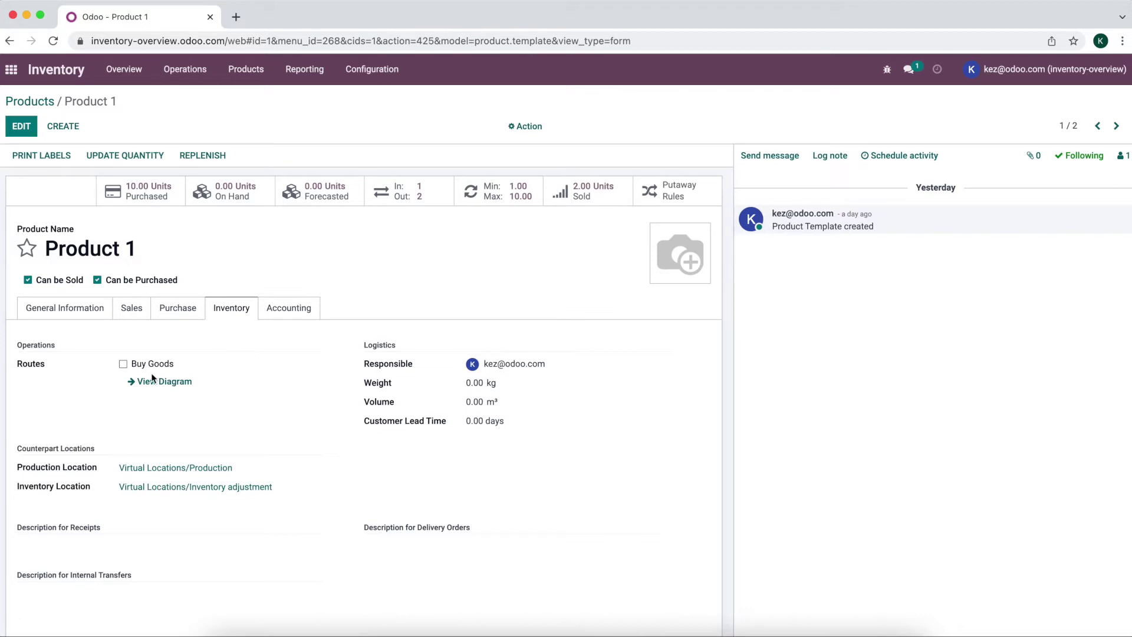
pyautogui.click(23, 126)
pyautogui.click(122, 364)
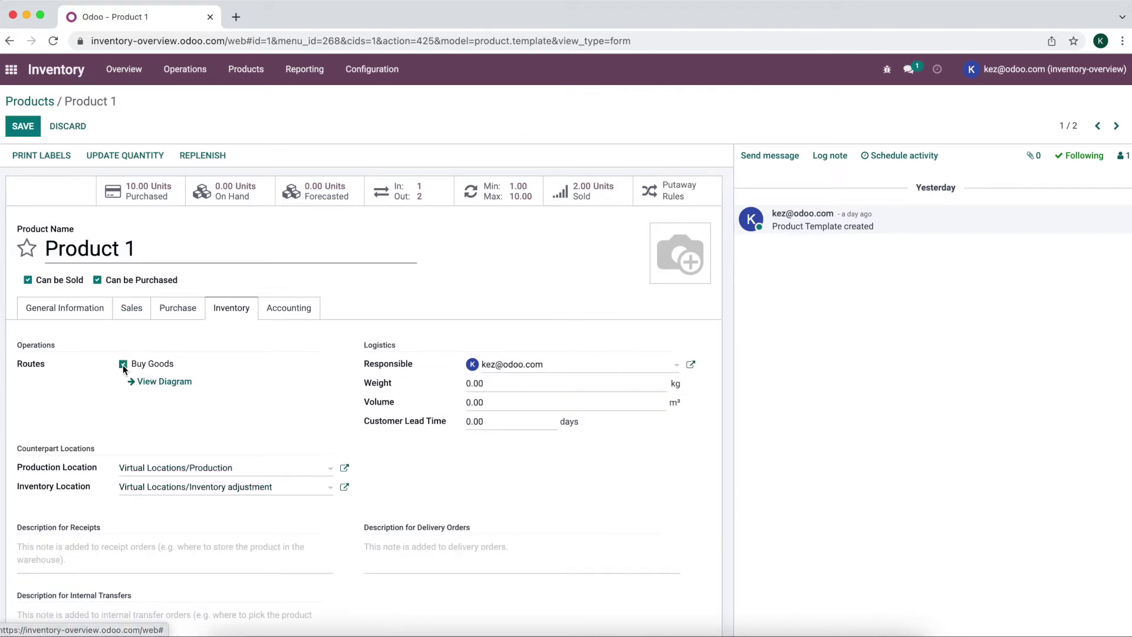
pyautogui.click(28, 125)
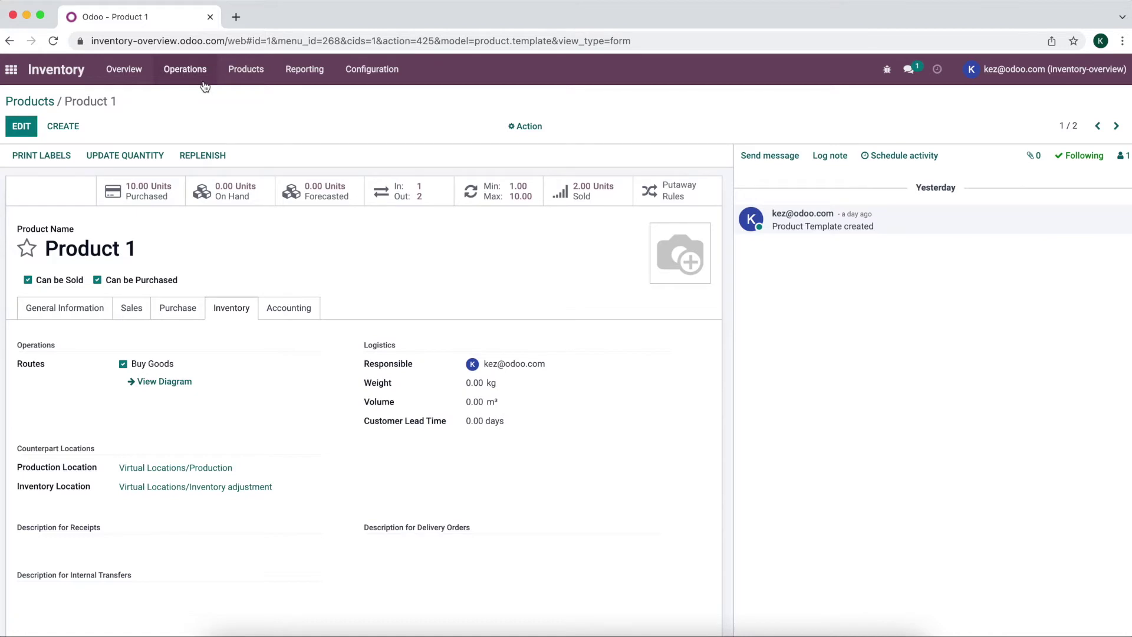
# Check which routes are available in Product 2's inventory settings.
pyautogui.click(43, 103)
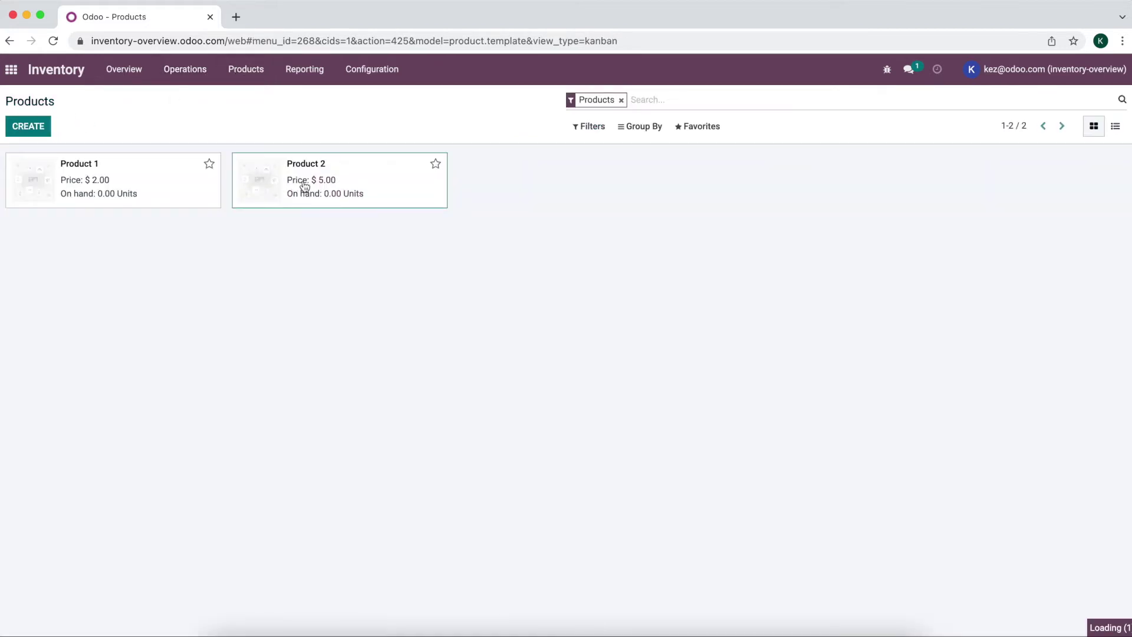
pyautogui.click(303, 184)
pyautogui.click(240, 310)
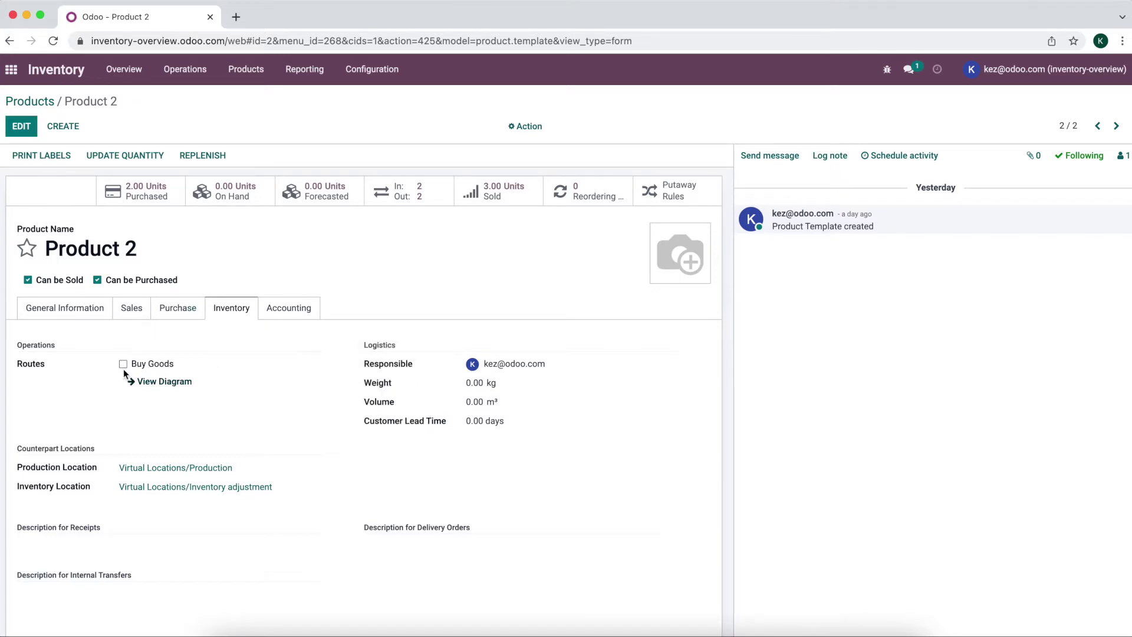
# Return to Product 1 and open its reordering rules.
pyautogui.click(52, 102)
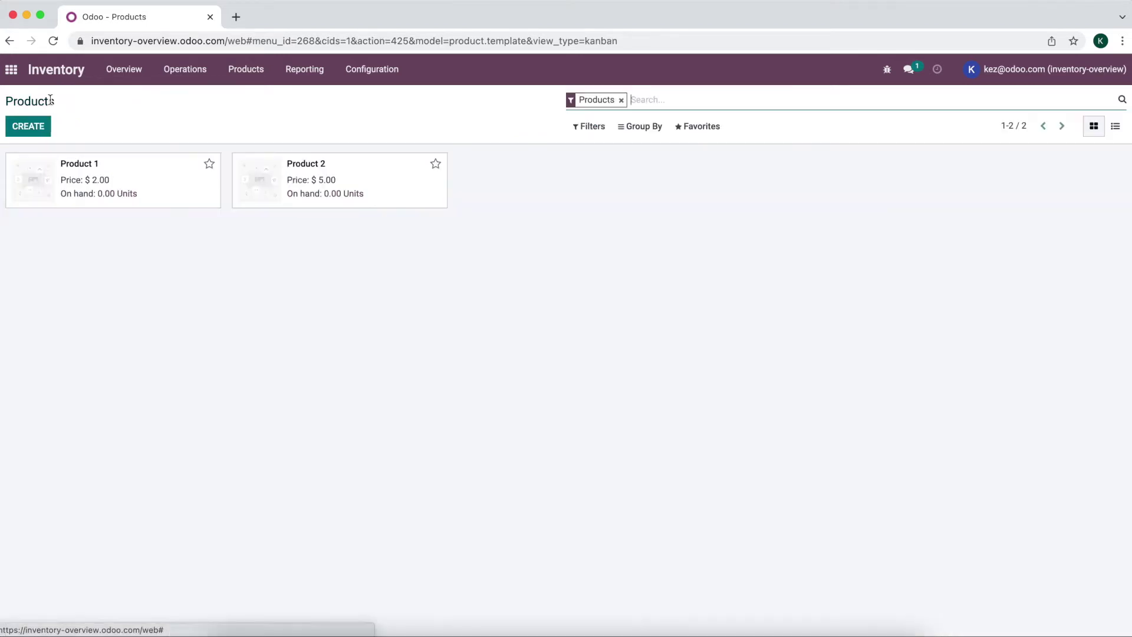
pyautogui.click(172, 187)
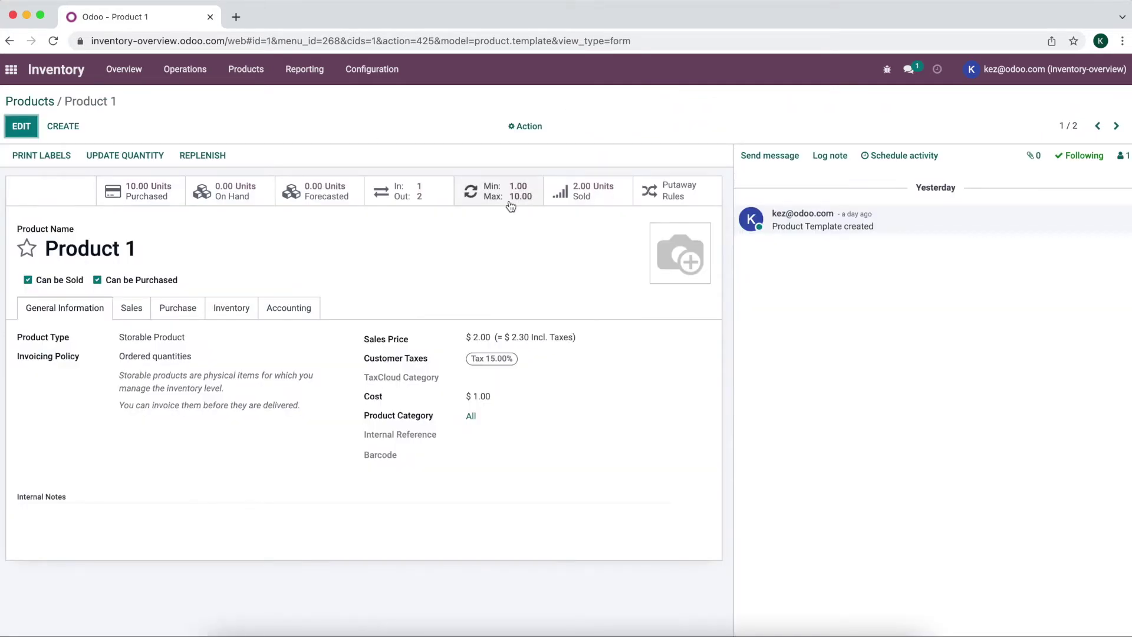
pyautogui.click(513, 198)
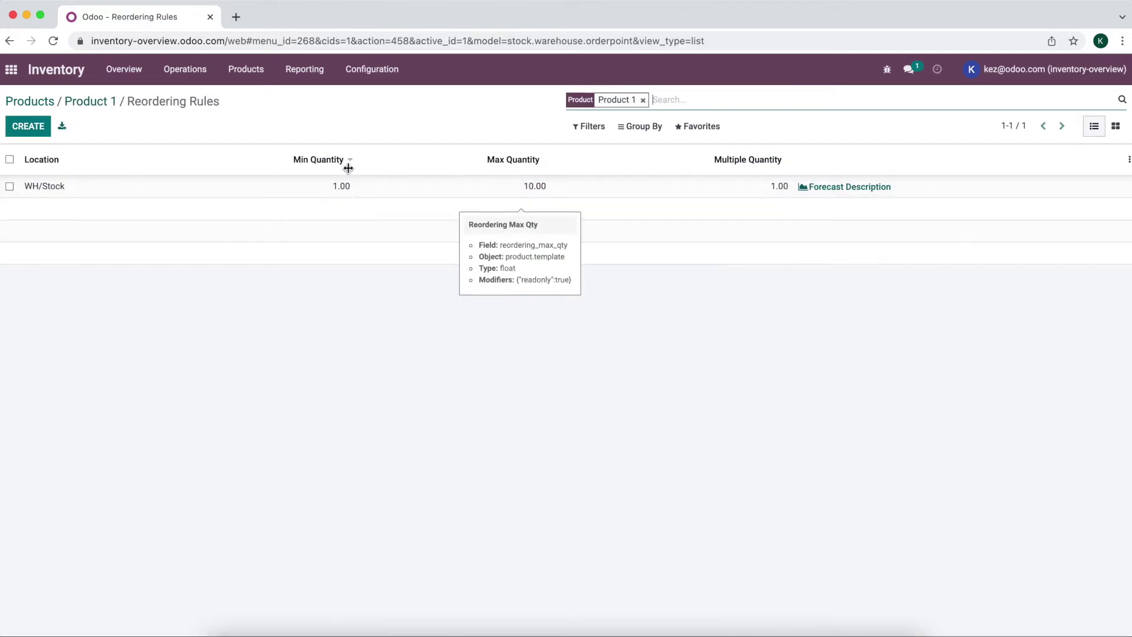
# Create a reordering rule for Product 2 with minimum quantity 5 and maximum quantity 20, and return to the product list.
pyautogui.click(100, 102)
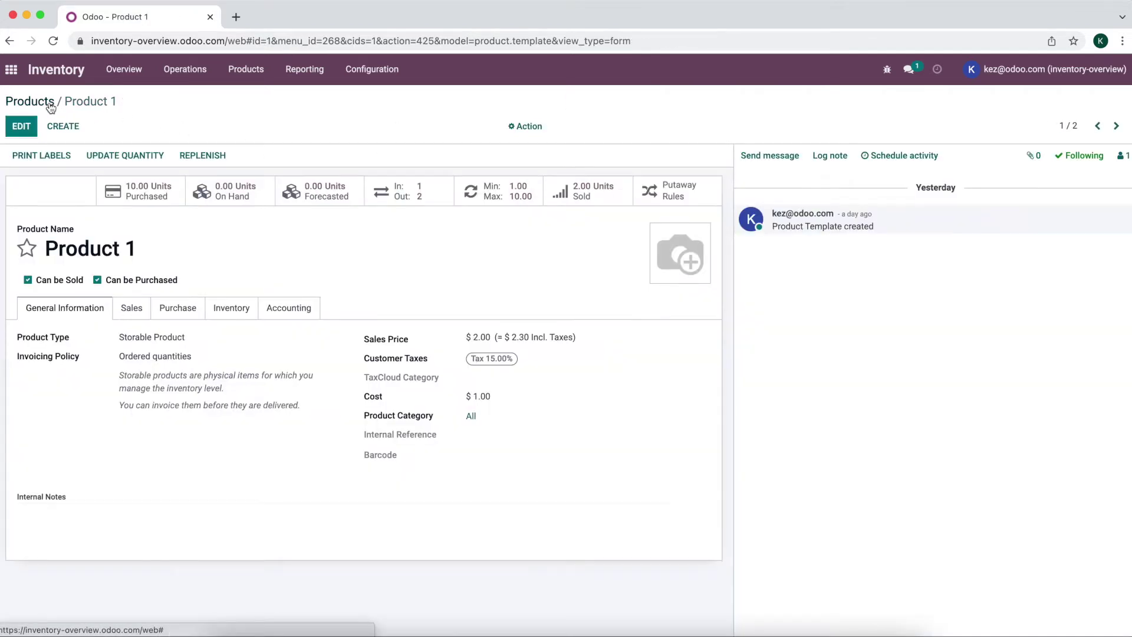
pyautogui.click(35, 102)
pyautogui.click(384, 166)
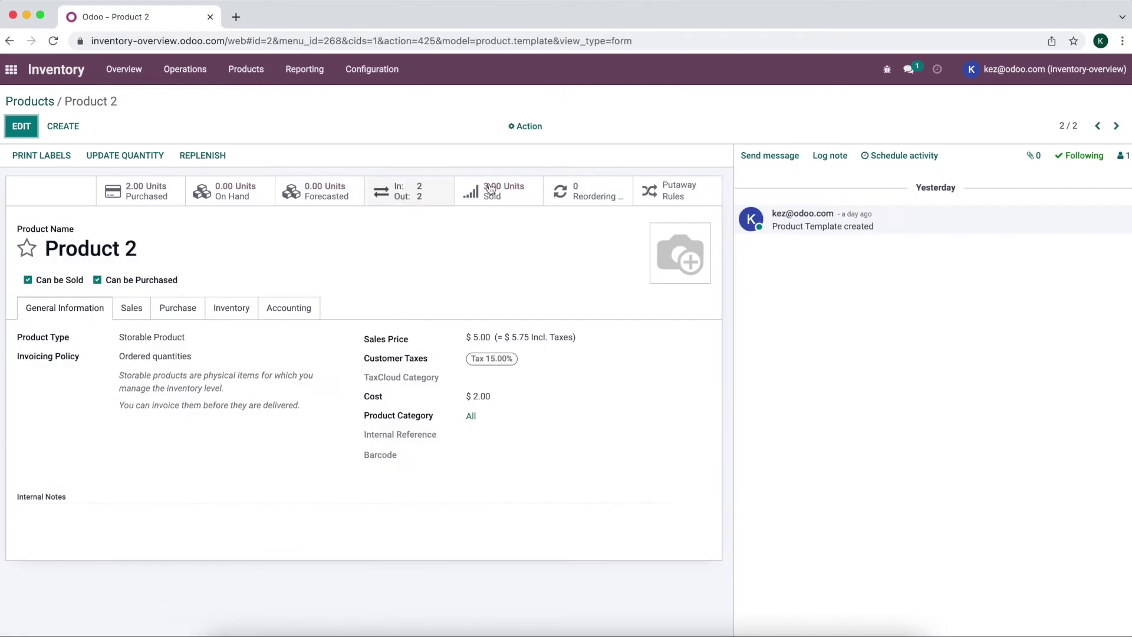
pyautogui.click(588, 187)
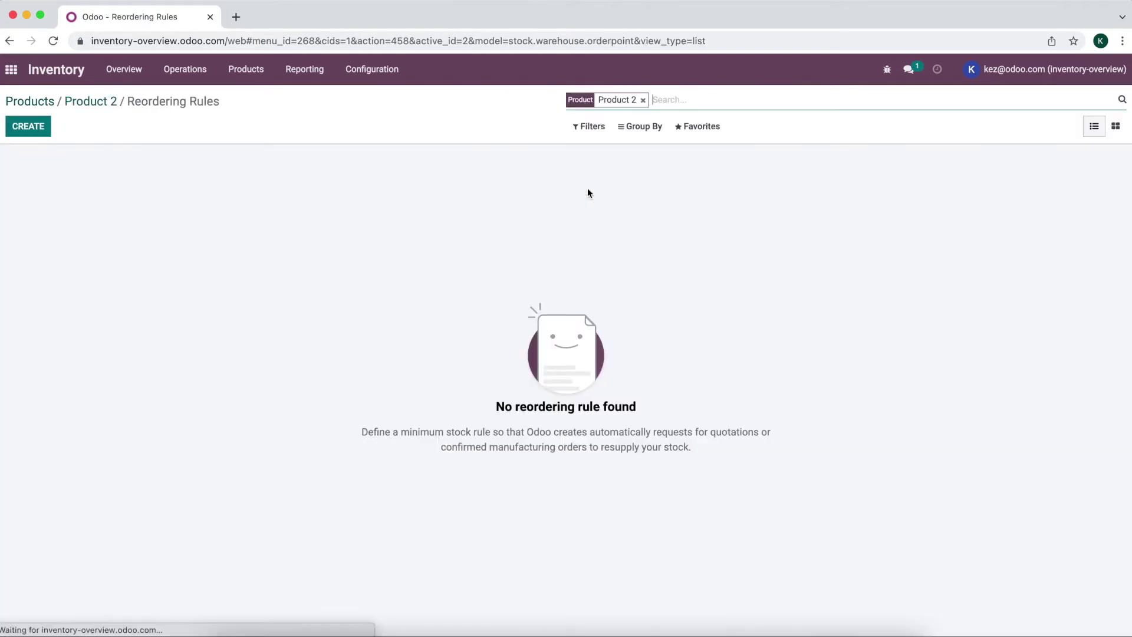
pyautogui.click(24, 126)
pyautogui.press('Tab')
pyautogui.write('5')
pyautogui.press('Tab')
pyautogui.write('20')
pyautogui.click(343, 124)
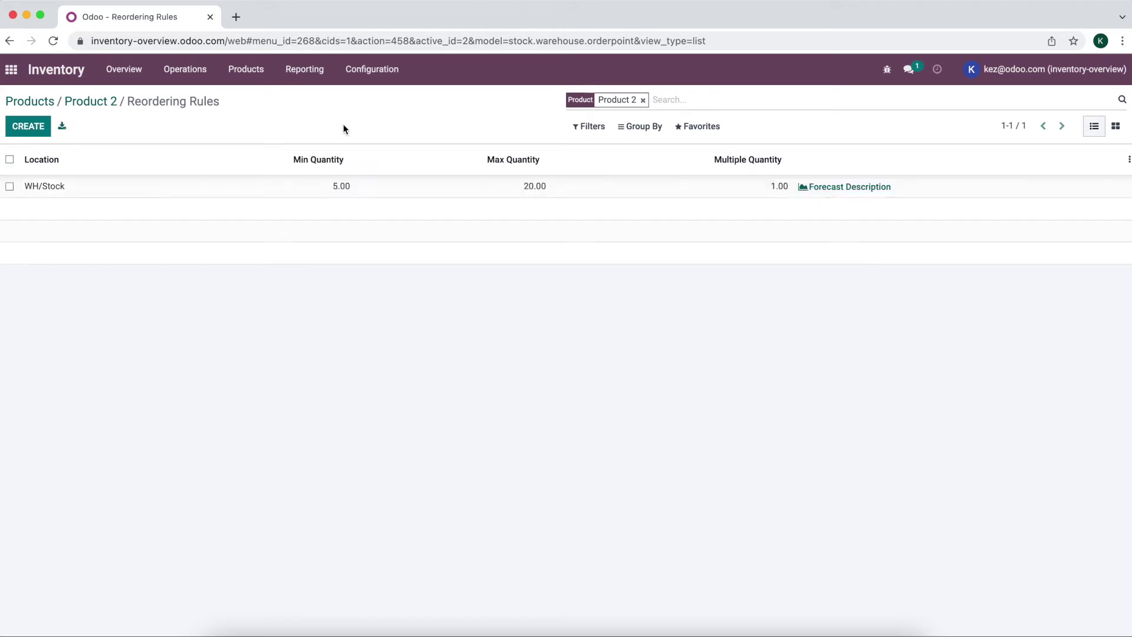
pyautogui.click(90, 103)
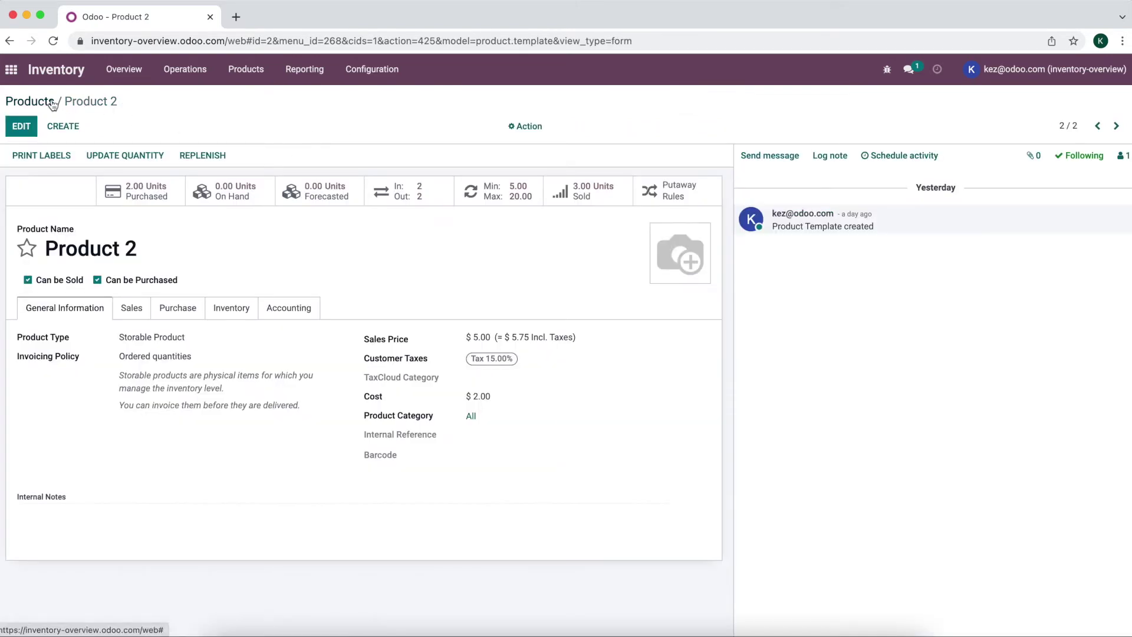
pyautogui.click(18, 101)
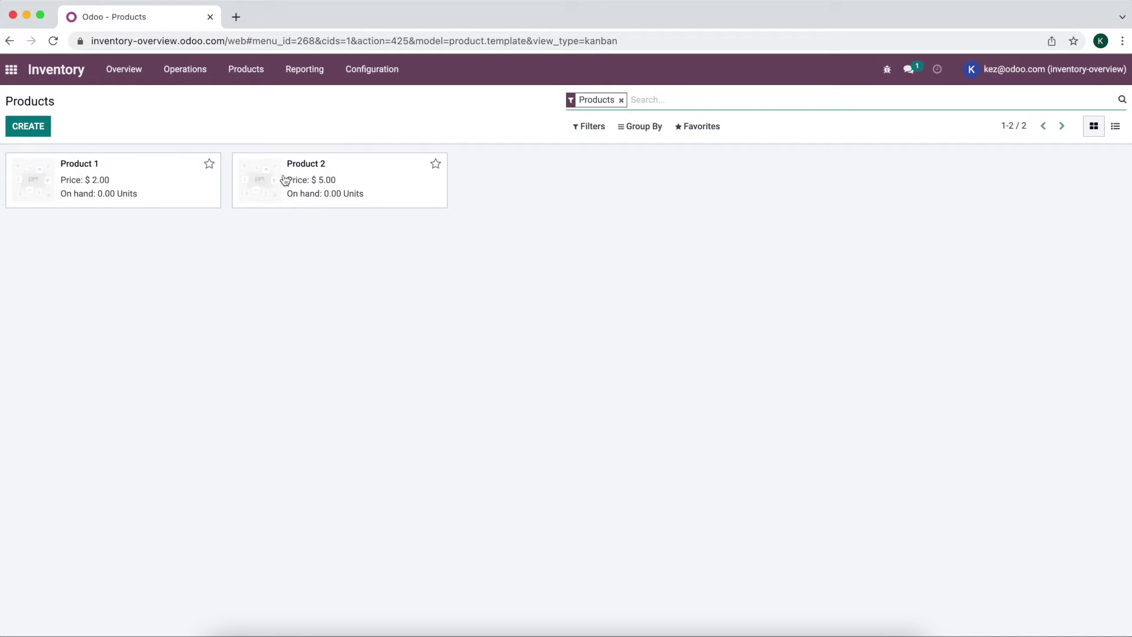
# Try to run the procurement scheduler and check the requests for quotation in Purchase.
pyautogui.click(182, 82)
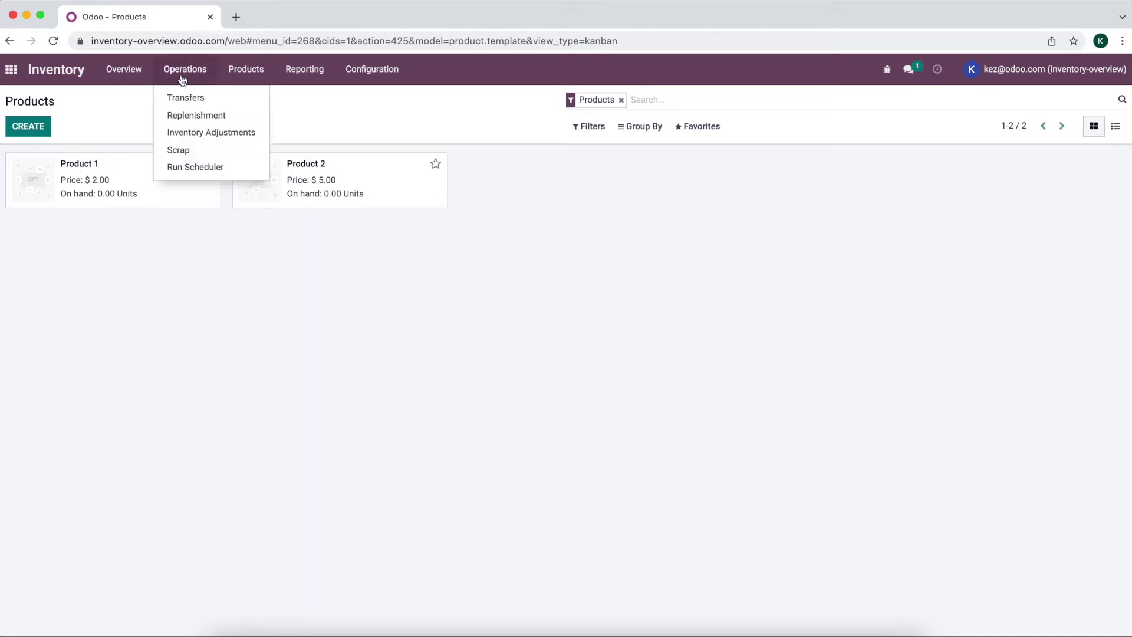
pyautogui.click(198, 168)
pyautogui.click(355, 180)
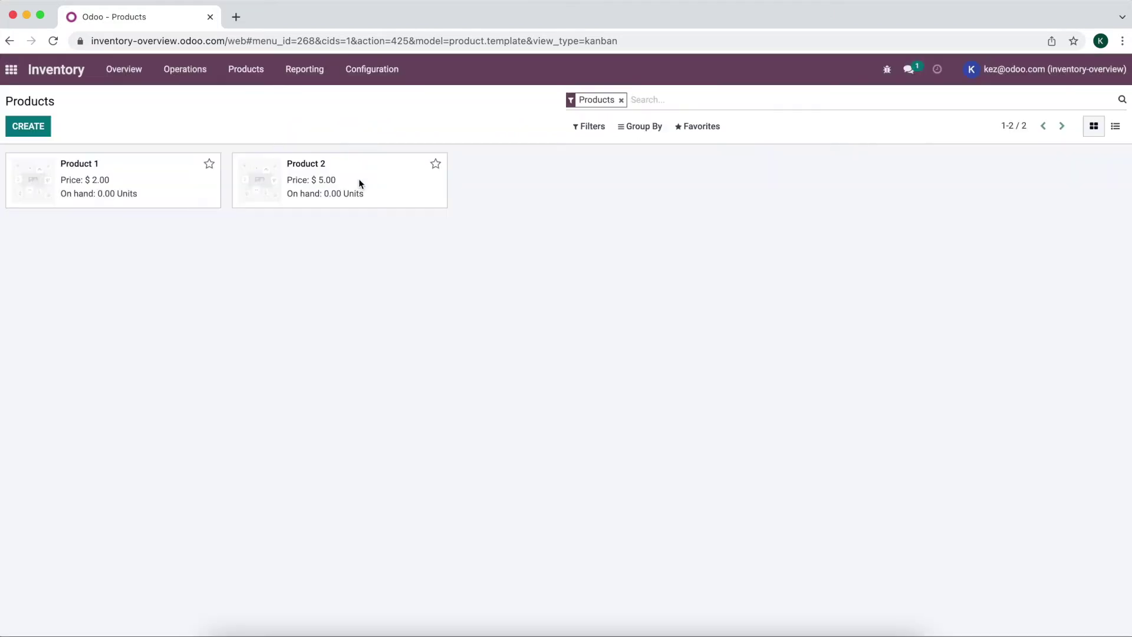
pyautogui.click(10, 69)
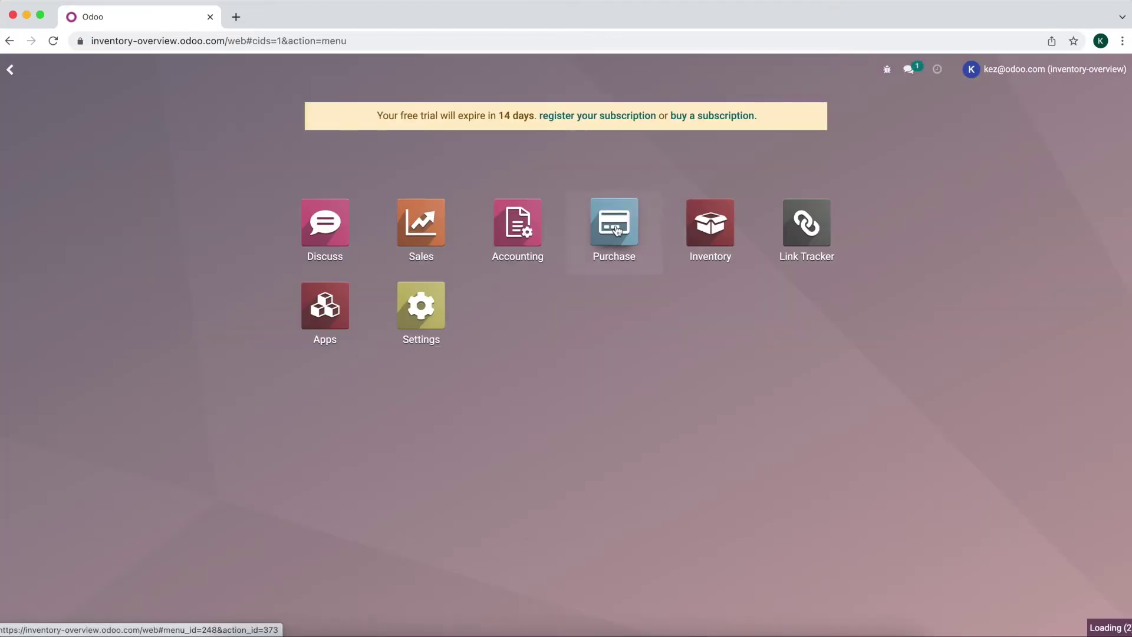
pyautogui.click(617, 230)
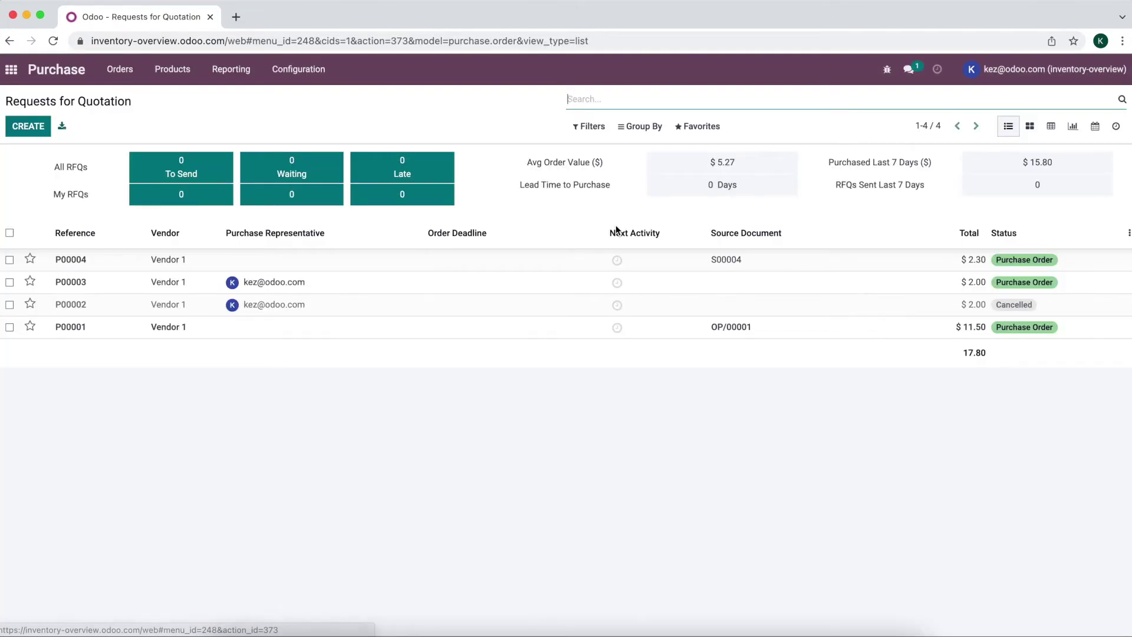
# Return to Inventory and run the procurement scheduler.
pyautogui.click(11, 69)
pyautogui.click(711, 242)
pyautogui.click(185, 73)
pyautogui.click(189, 168)
pyautogui.click(306, 185)
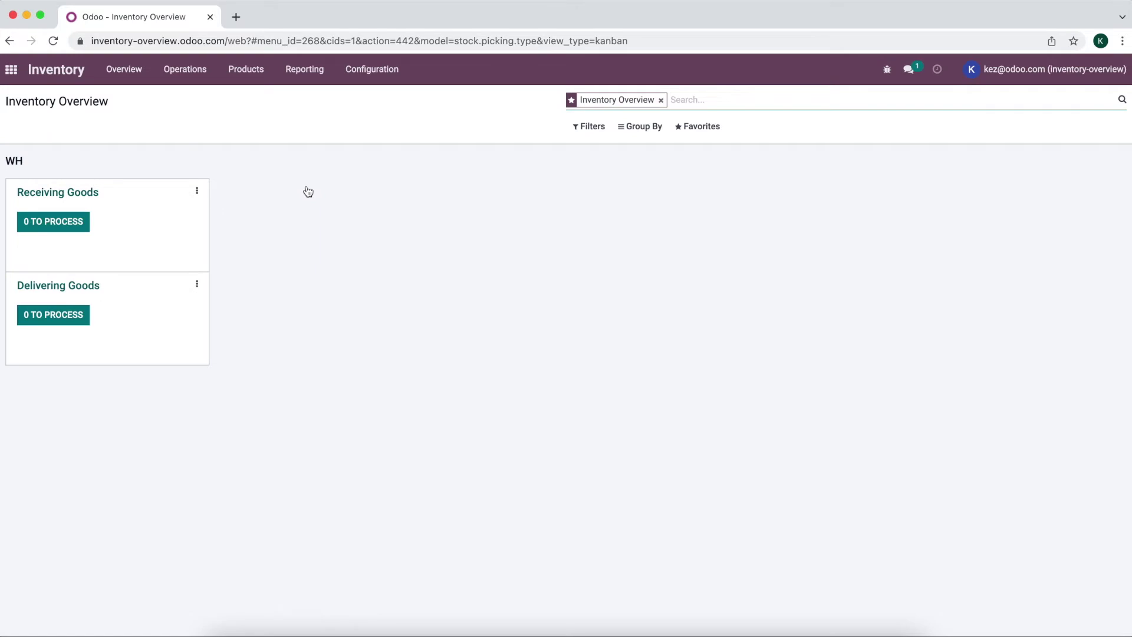
# Open the newest Vendor 1 request for quotation in Purchase to review its product lines.
pyautogui.click(11, 69)
pyautogui.click(630, 229)
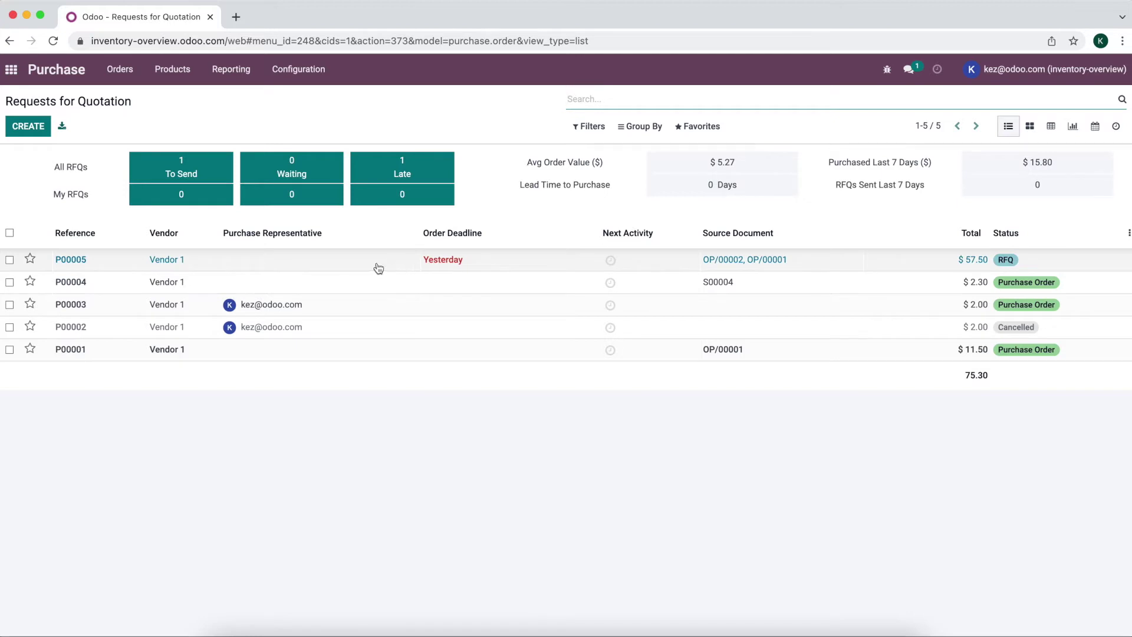
pyautogui.click(350, 270)
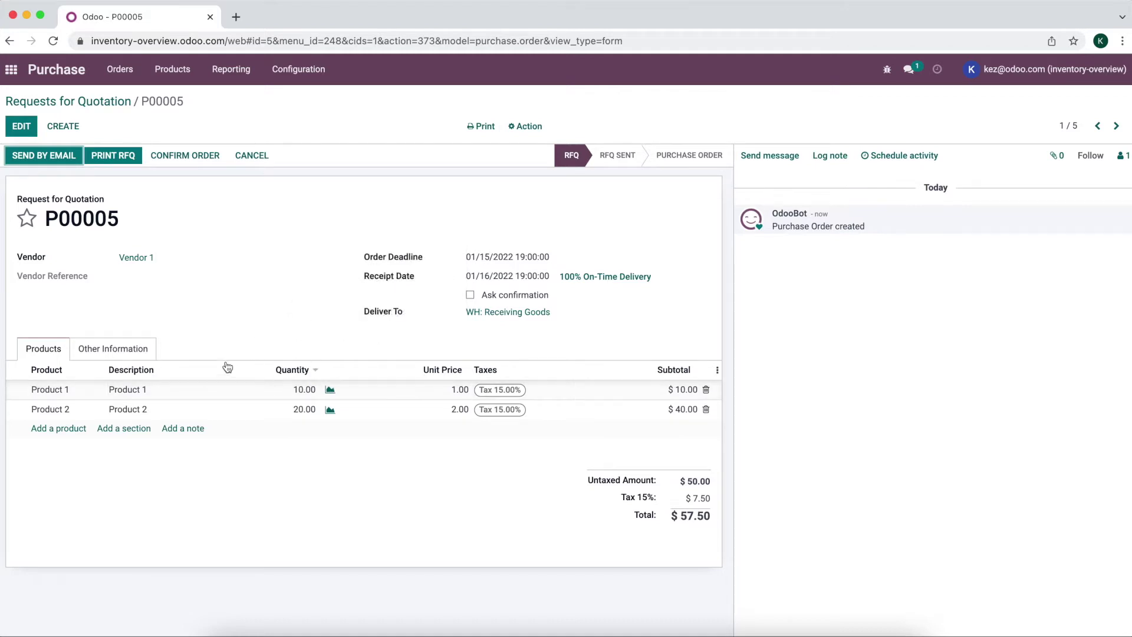
# Compare the routes set in the inventory settings of Product 1 and Product 2.
pyautogui.click(191, 76)
pyautogui.click(191, 99)
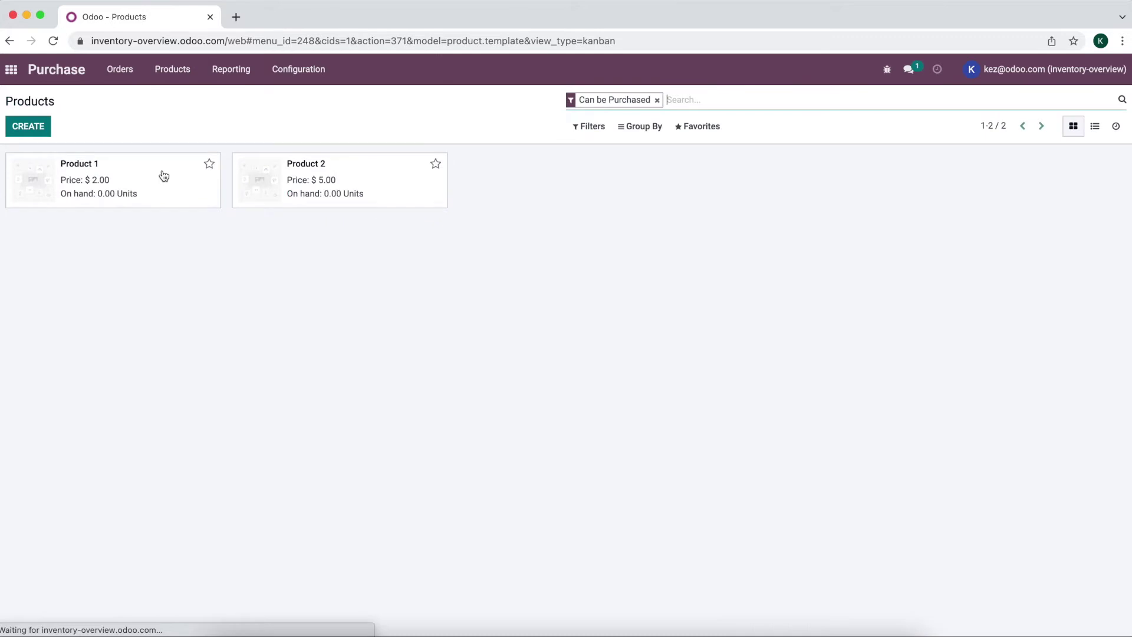
pyautogui.click(164, 178)
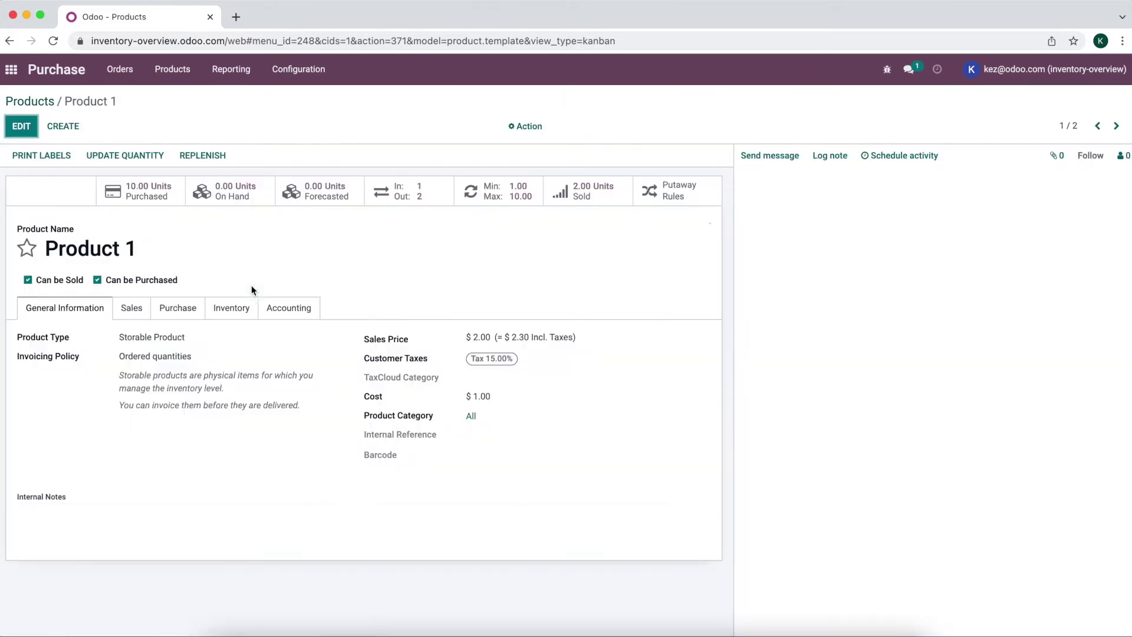
pyautogui.click(244, 308)
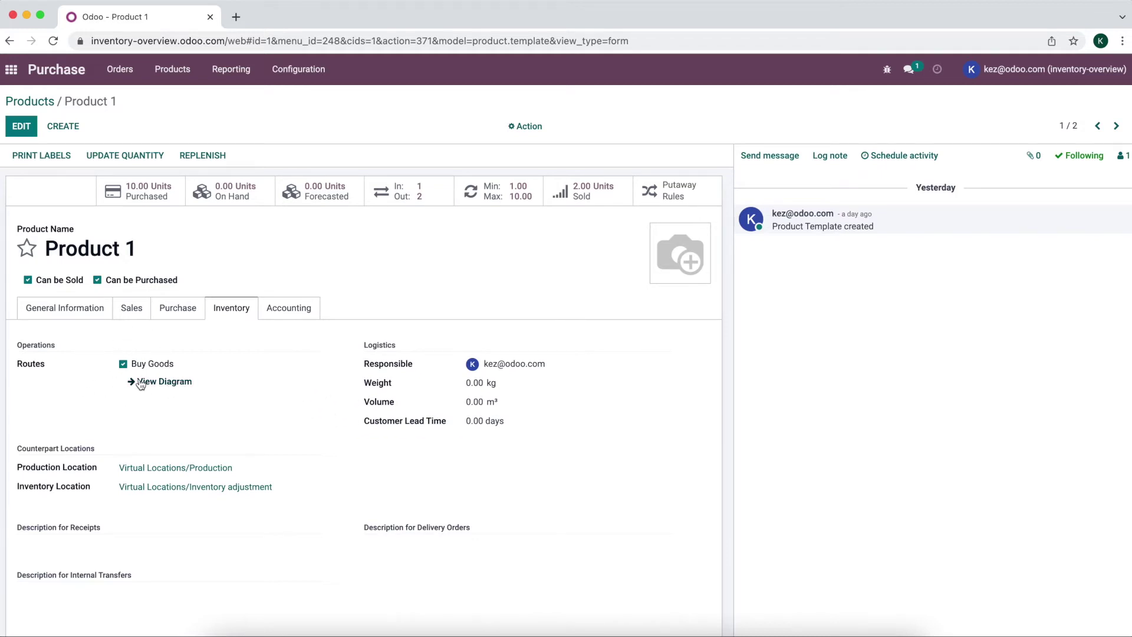
pyautogui.click(1118, 126)
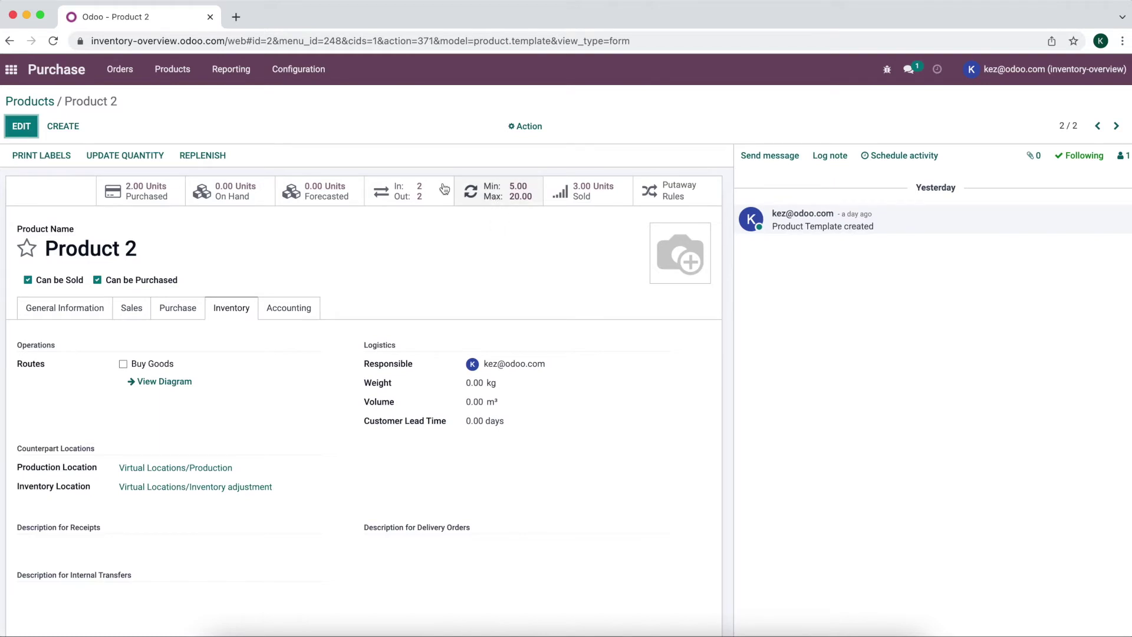
pyautogui.click(299, 82)
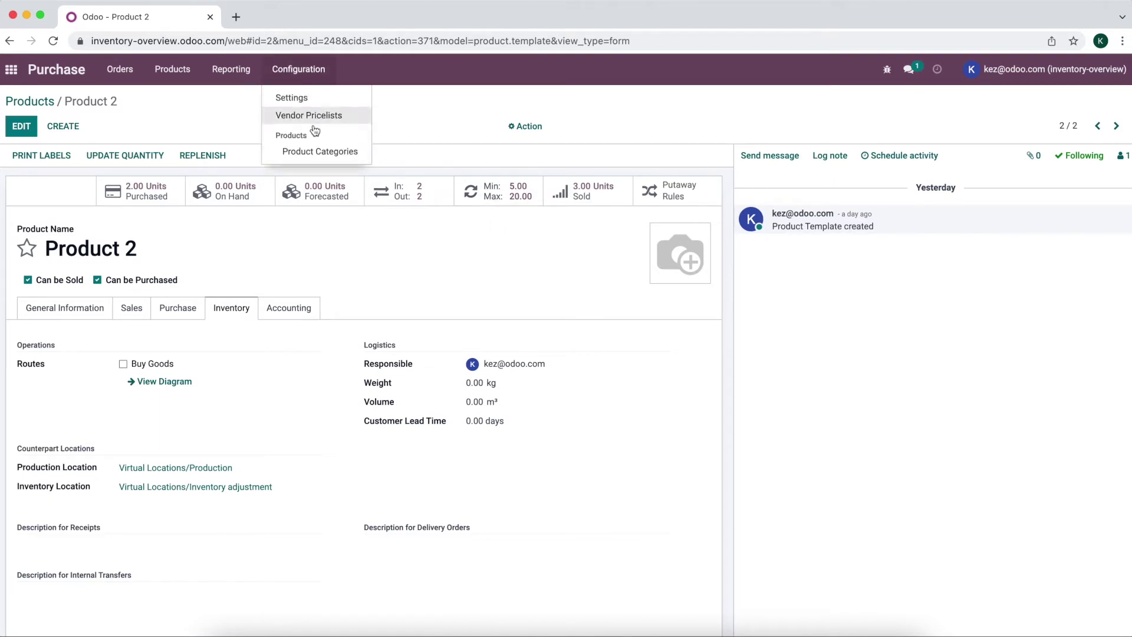
pyautogui.click(156, 95)
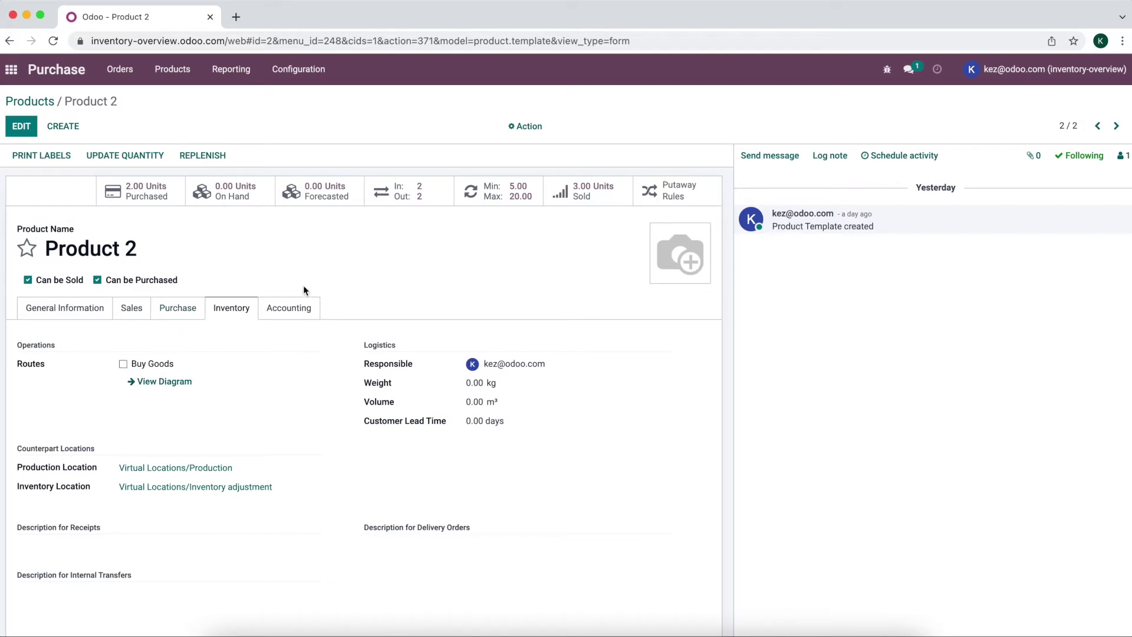
pyautogui.click(172, 71)
pyautogui.click(171, 97)
# Confirm the newest Vendor 1 request for quotation as a purchase order.
pyautogui.click(12, 69)
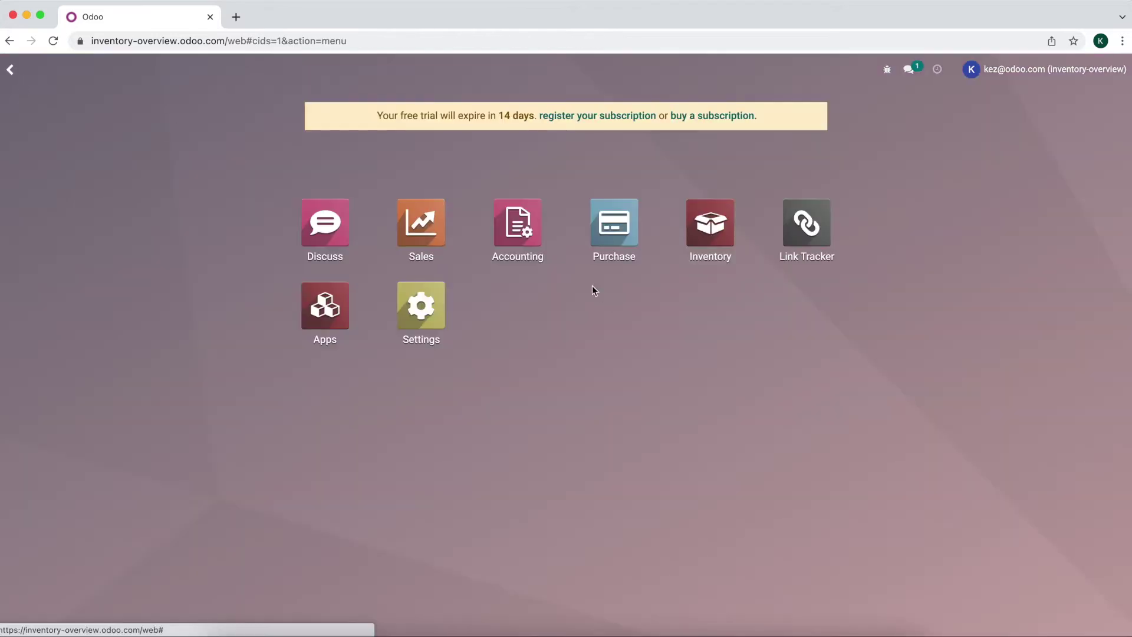
pyautogui.click(617, 244)
pyautogui.click(198, 258)
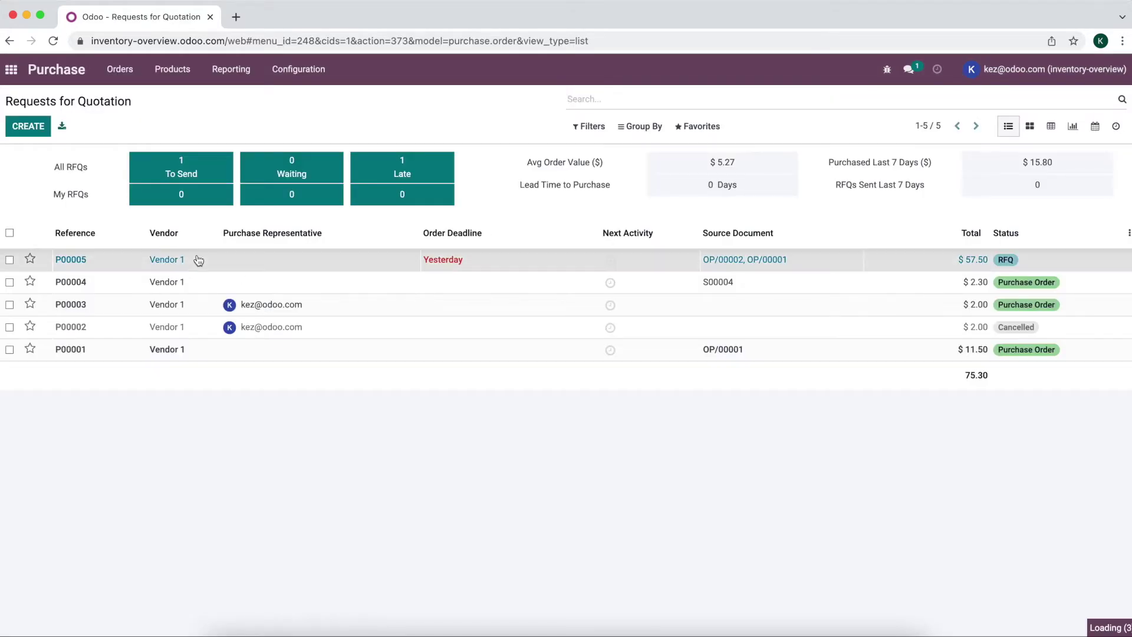
pyautogui.click(169, 155)
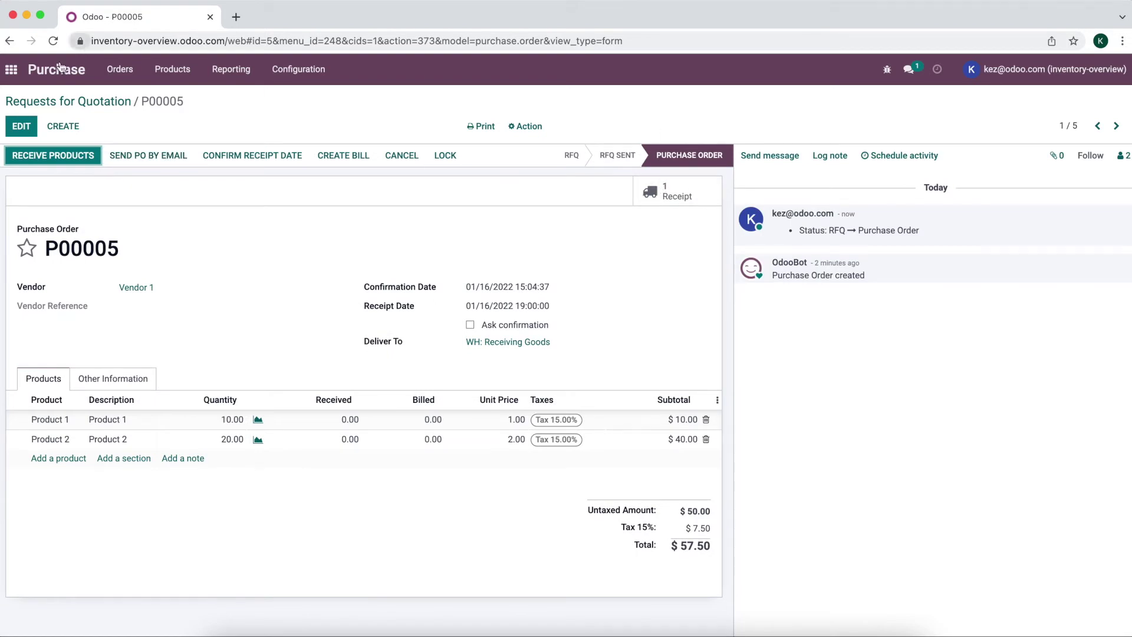
# Validate the pending Receiving Goods receipt from Vendor 1 with its full quantities and check the products' on-hand stock.
pyautogui.click(15, 72)
pyautogui.click(710, 233)
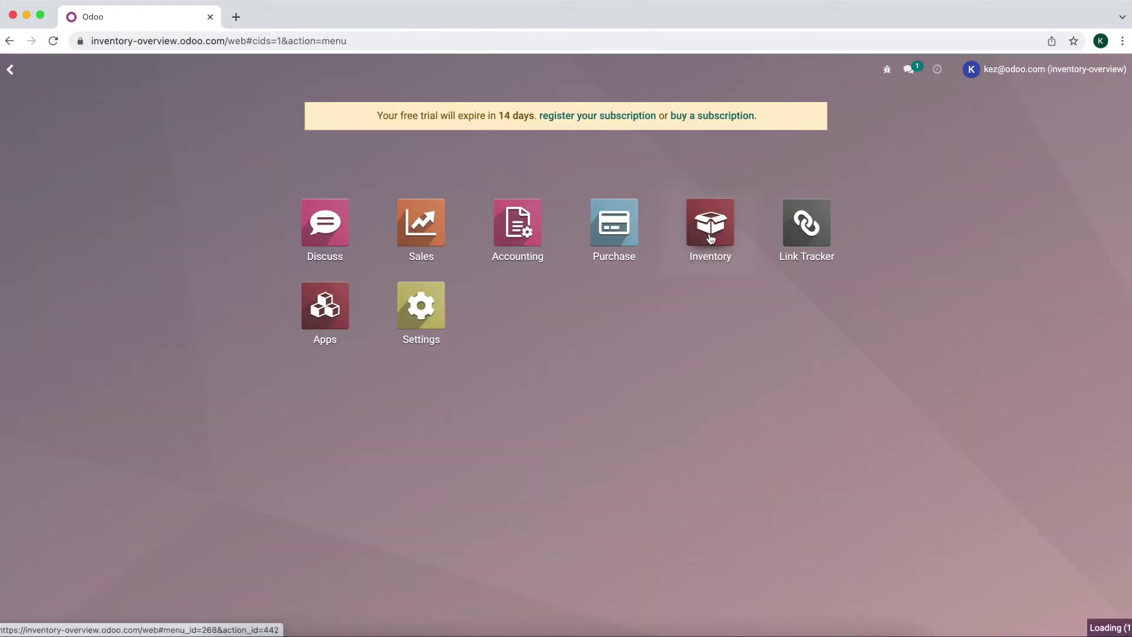
pyautogui.click(64, 223)
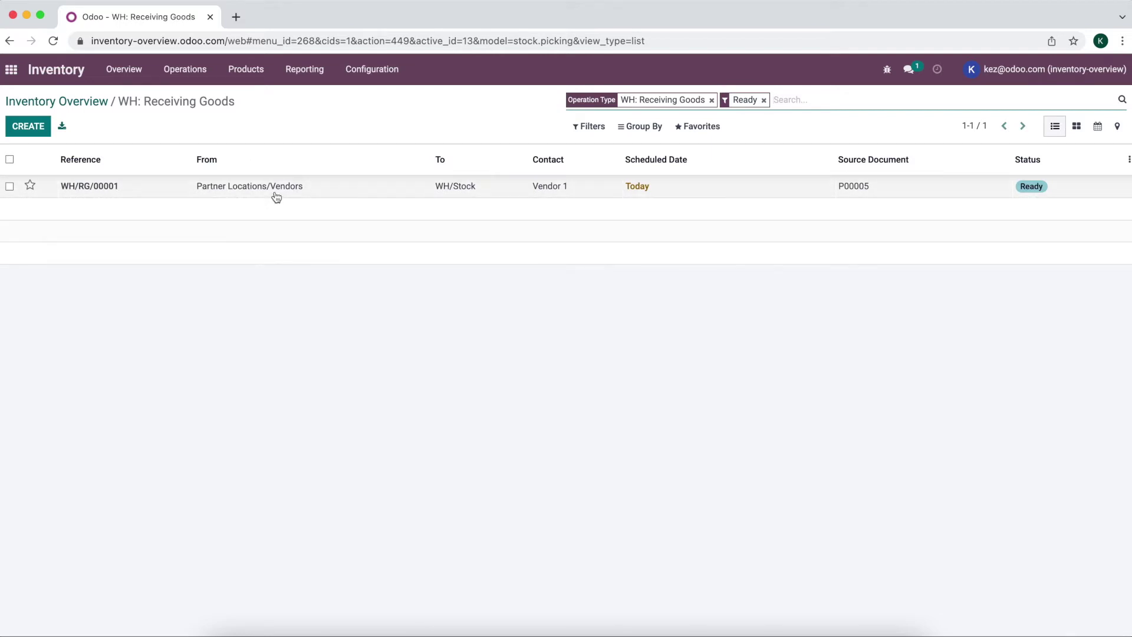
pyautogui.click(398, 191)
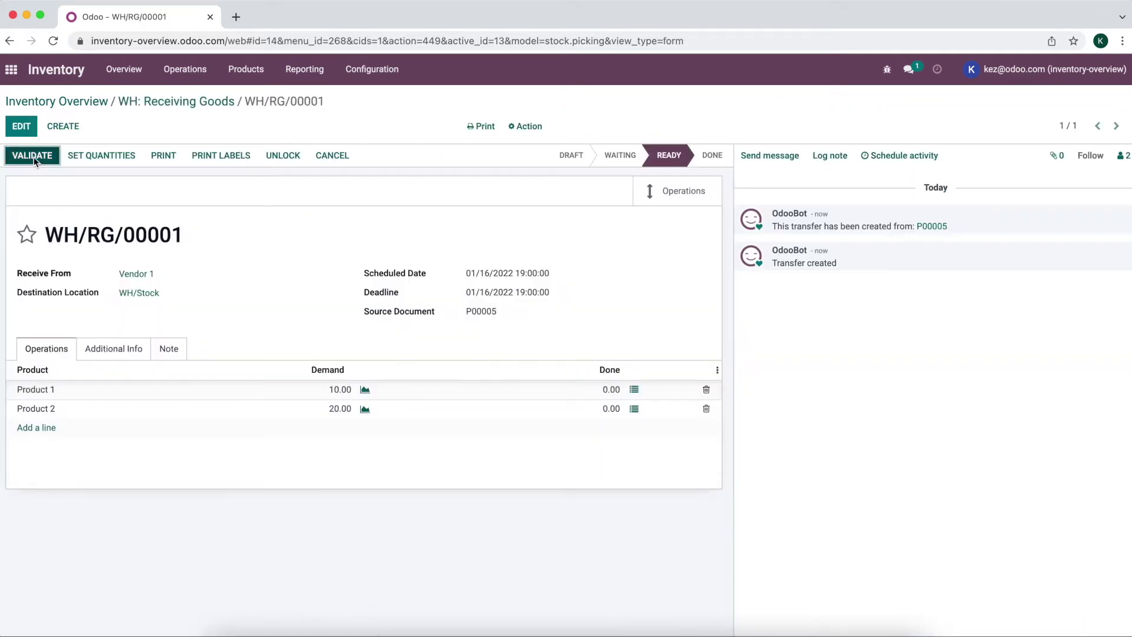
pyautogui.click(34, 157)
pyautogui.click(266, 197)
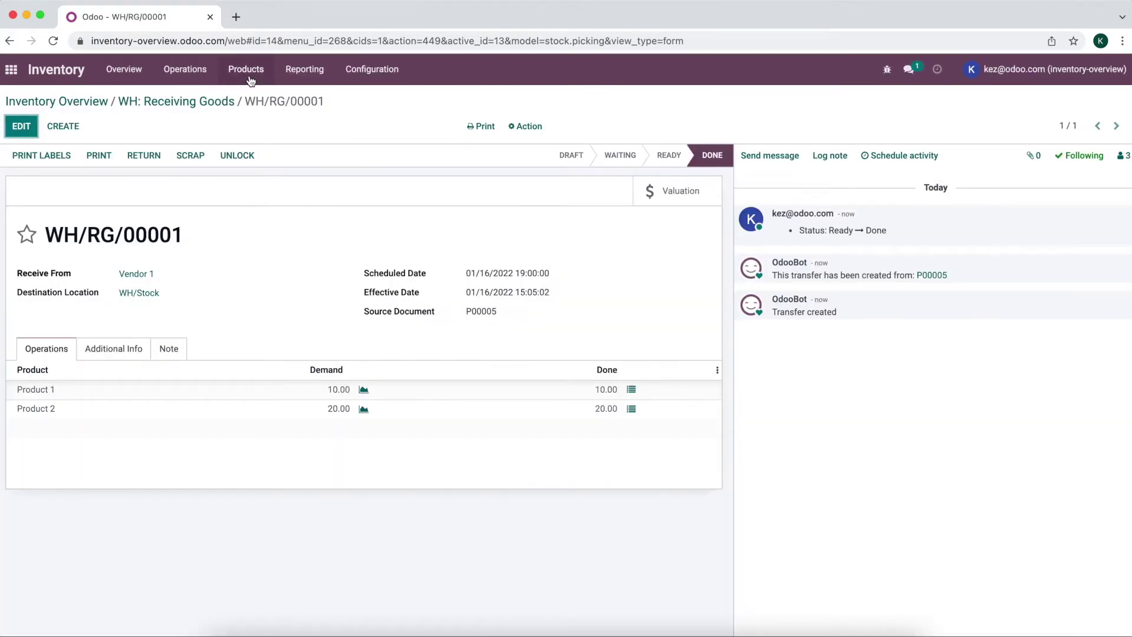
pyautogui.click(250, 81)
pyautogui.click(252, 98)
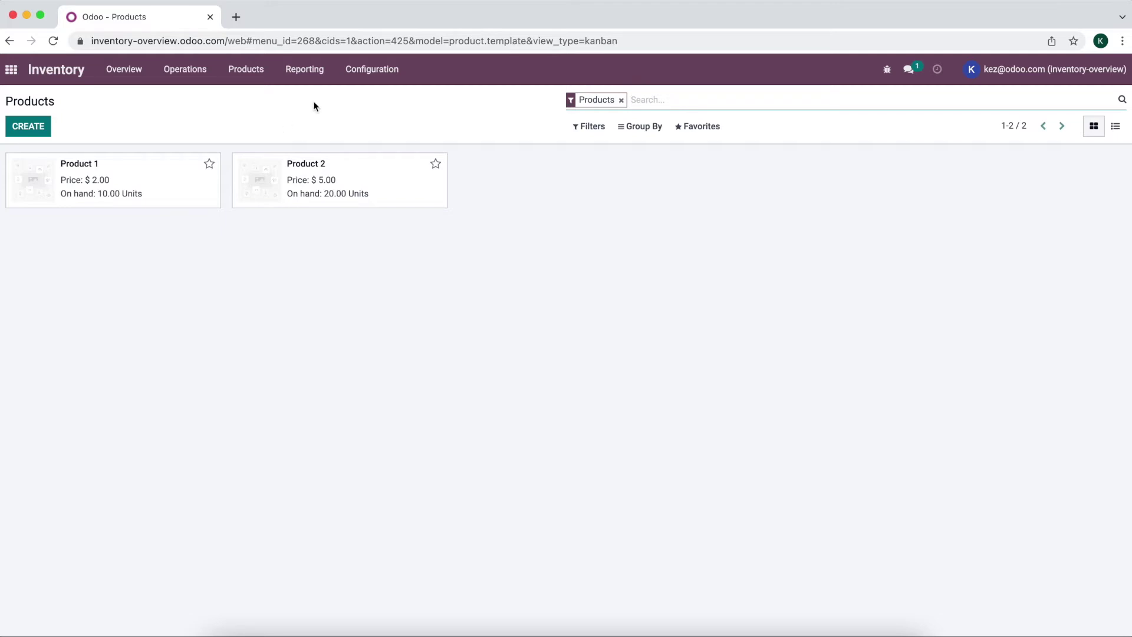
# Create a route named Sell Goods that is applicable on products, and save it.
pyautogui.click(362, 81)
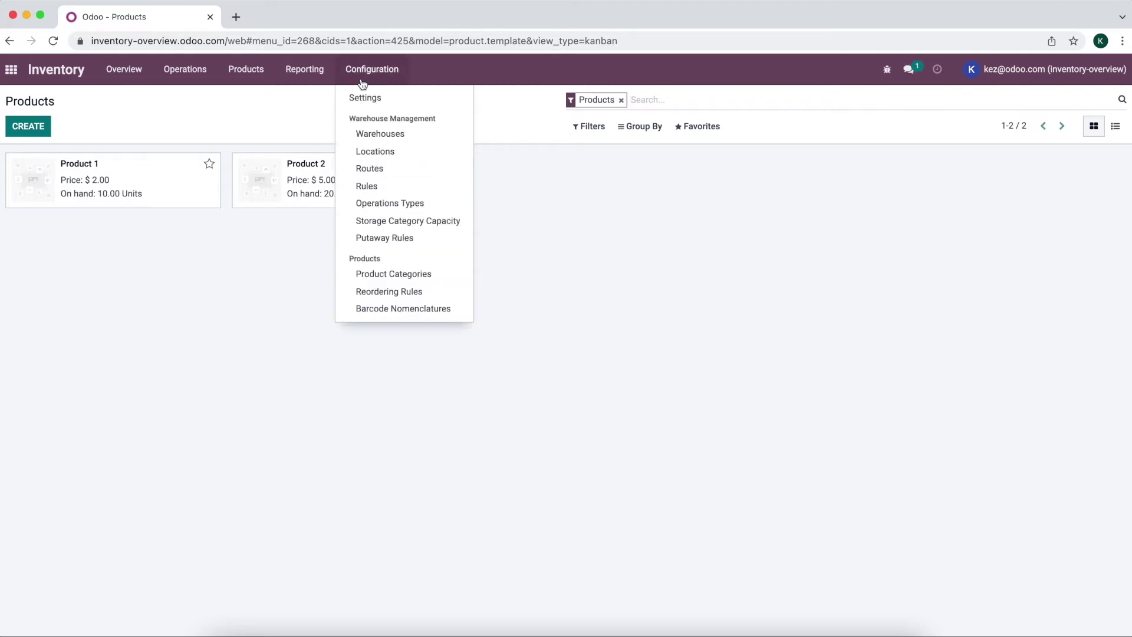
pyautogui.click(402, 169)
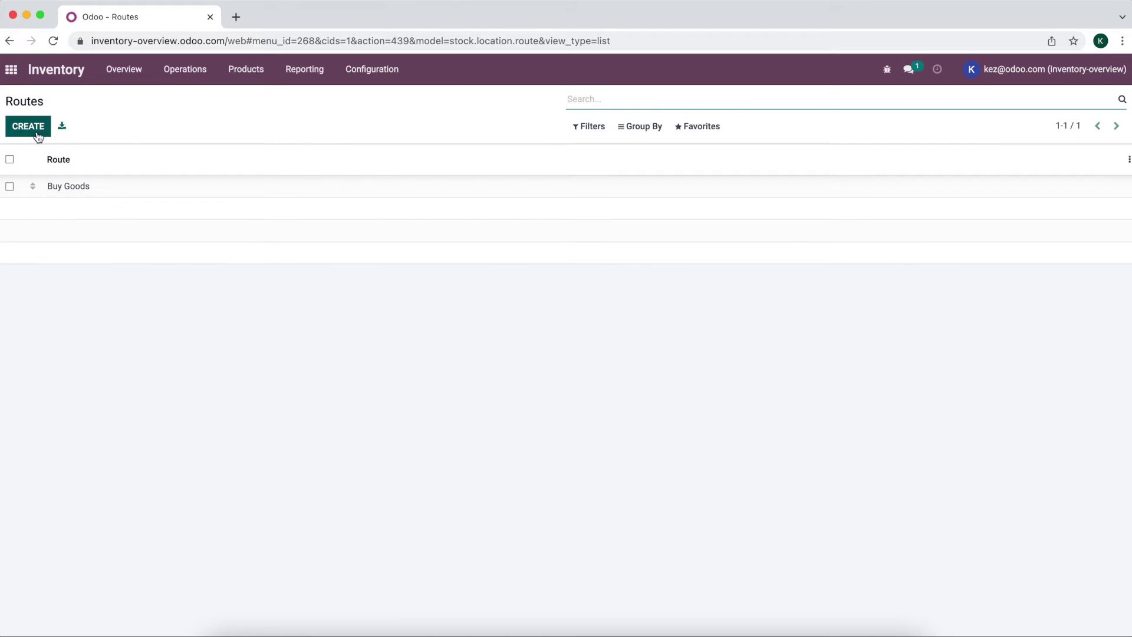
pyautogui.click(37, 134)
pyautogui.write('Sell Goods')
pyautogui.click(14, 131)
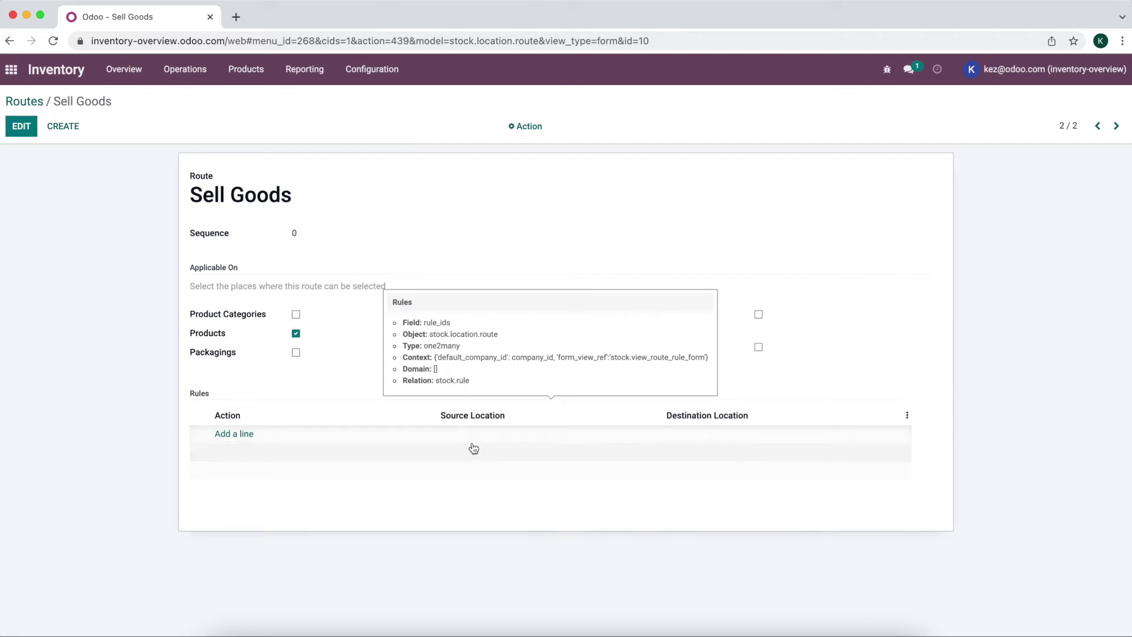
# Add a rule named Sell Goods (WH/Stock to Customer) to the Sell Goods route and set its action to Pull From.
pyautogui.click(245, 434)
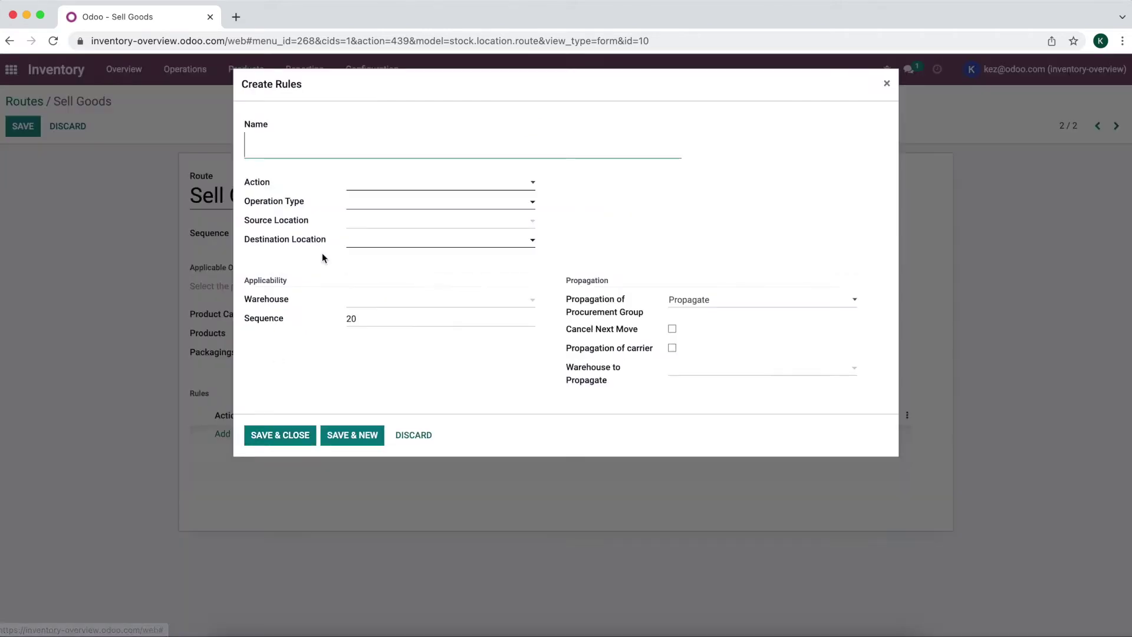
pyautogui.write('Sell ')
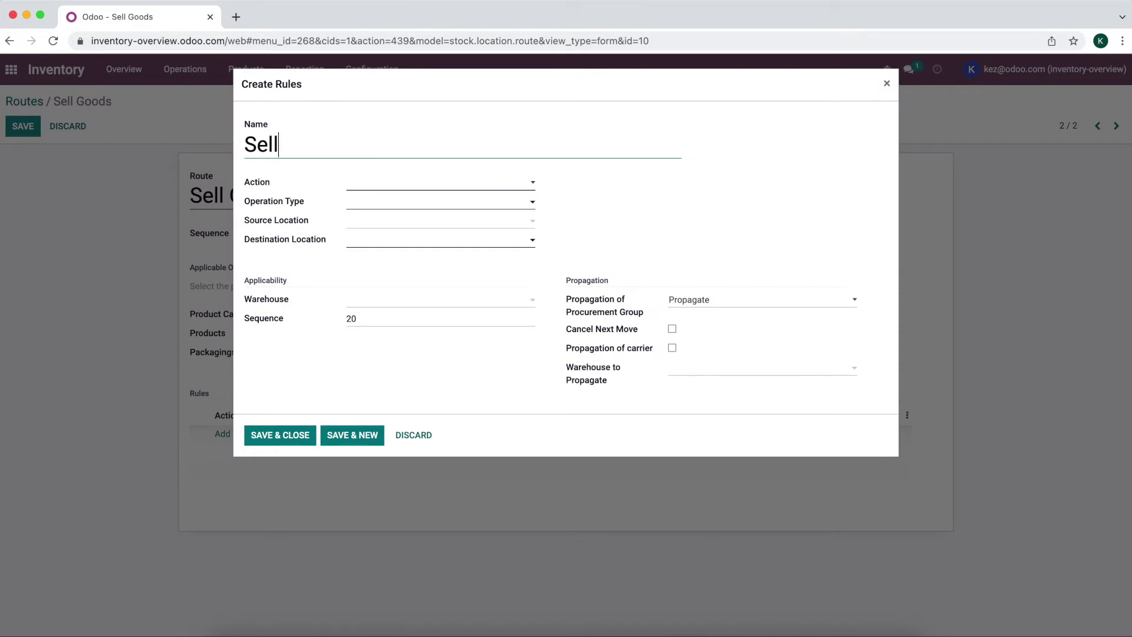
pyautogui.write('Goods (')
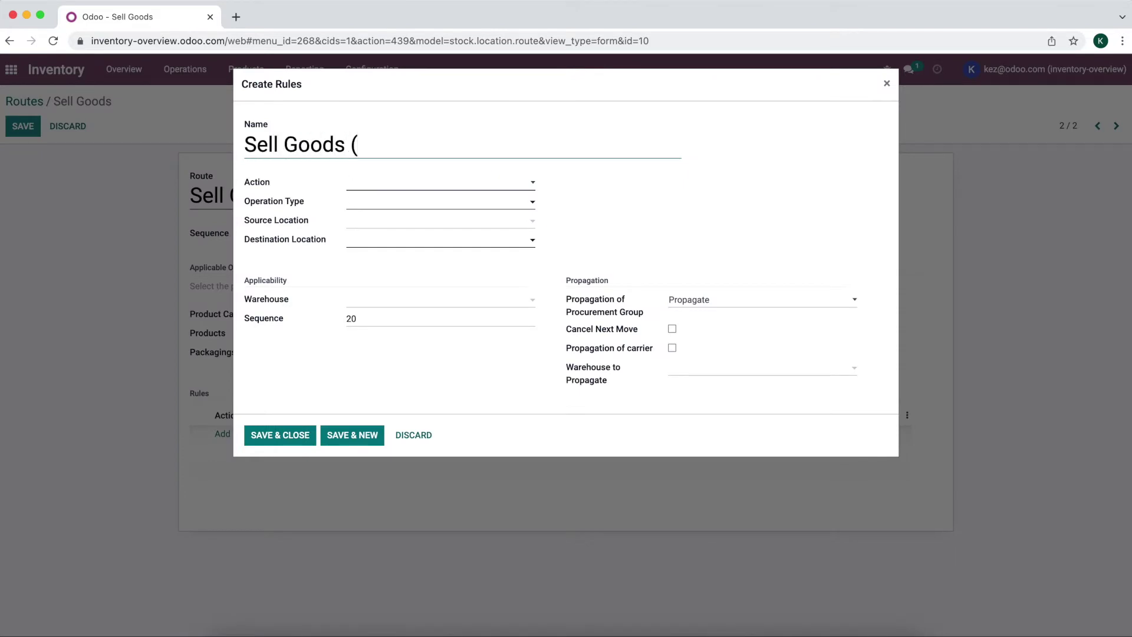
pyautogui.write('WH/Stock to Customer)')
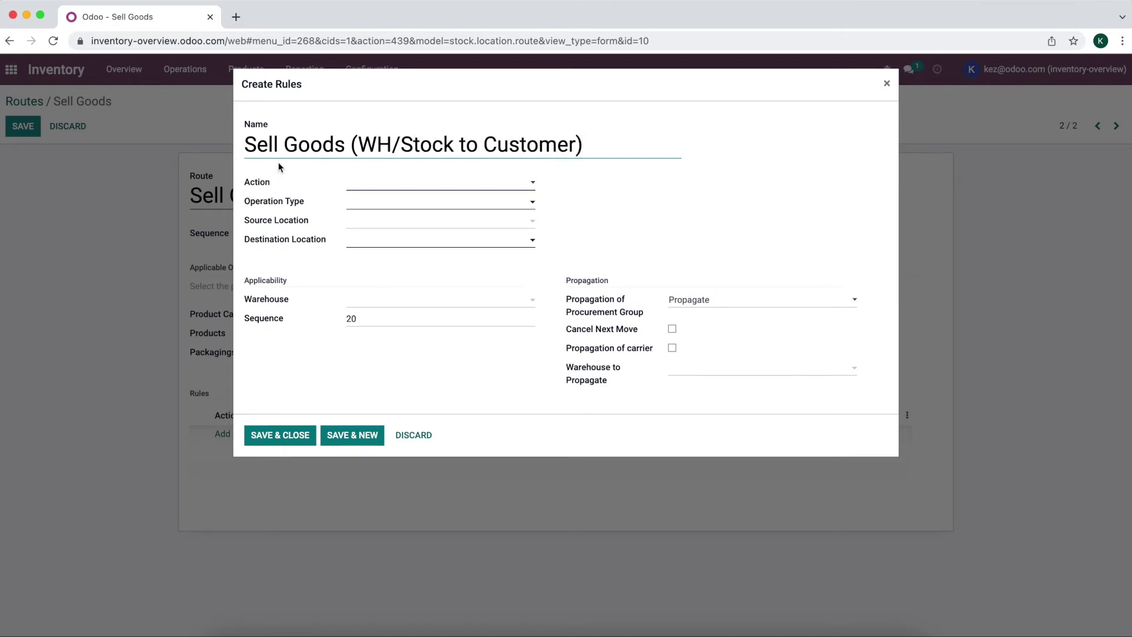
pyautogui.click(388, 186)
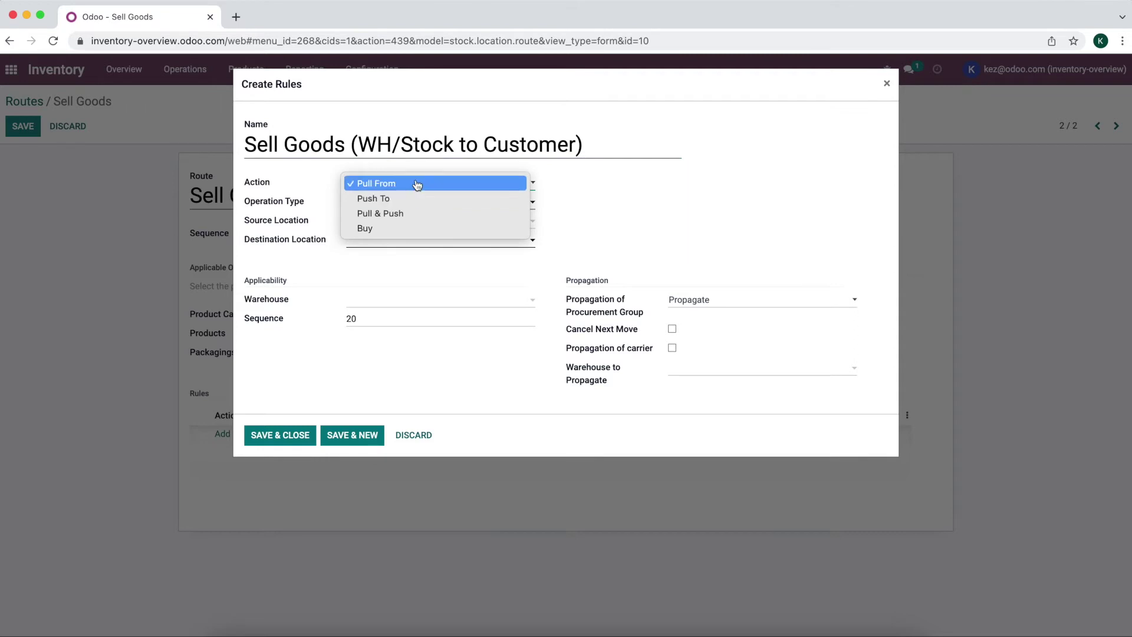
pyautogui.click(417, 185)
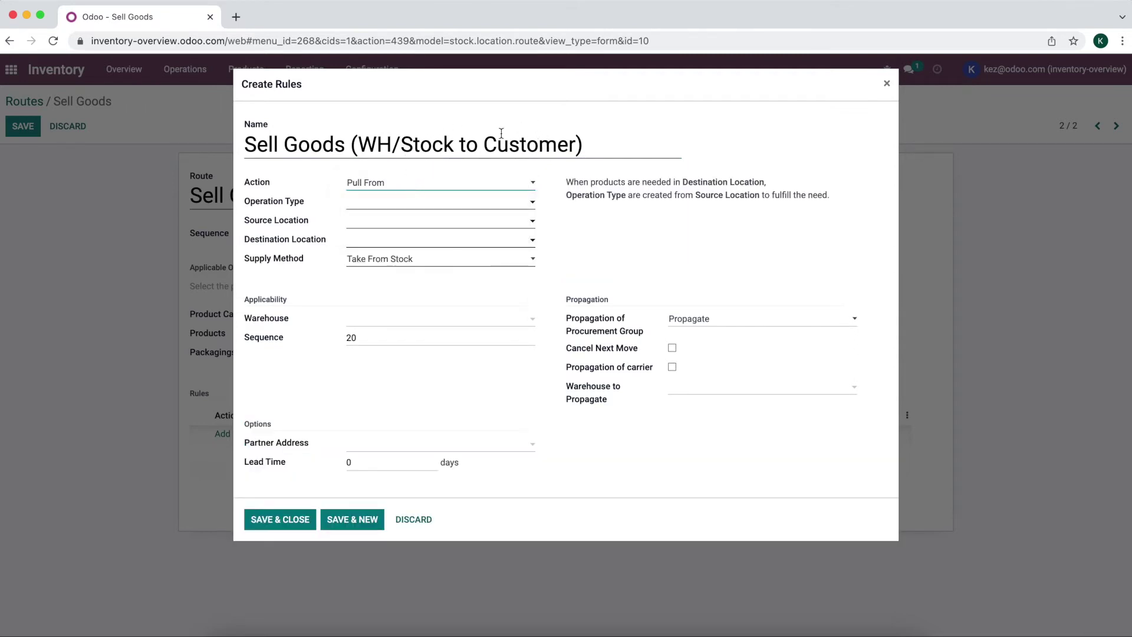
# Set the rule's operation type to WH: Delivering Goods, supply method to Take From Stock, enable Cancel Next Move, and save the rule.
pyautogui.click(445, 208)
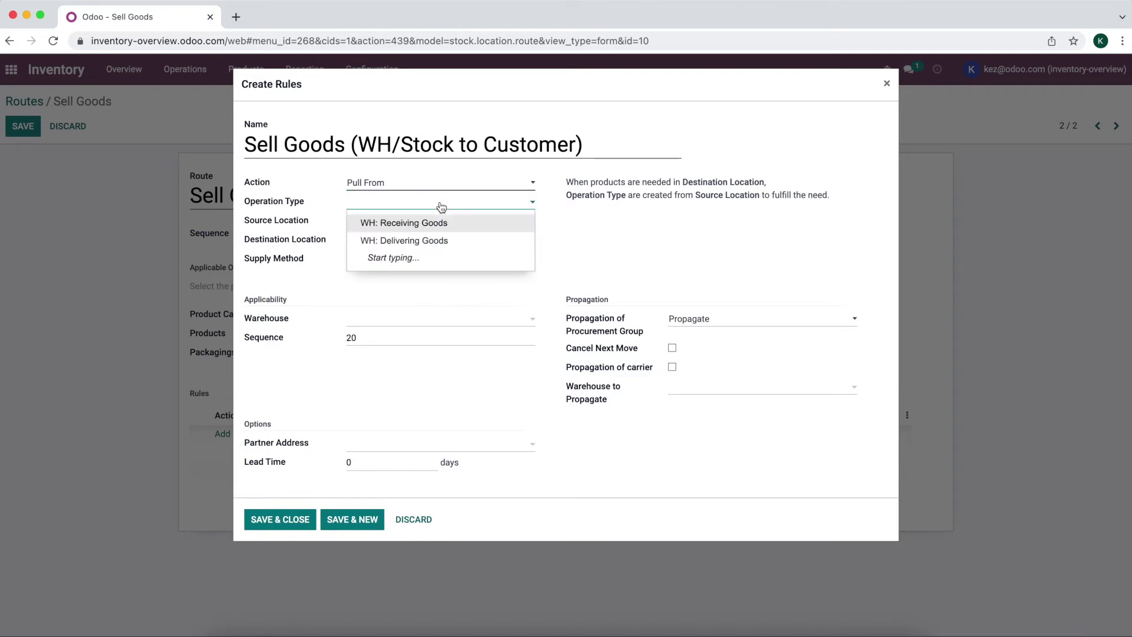
pyautogui.click(448, 241)
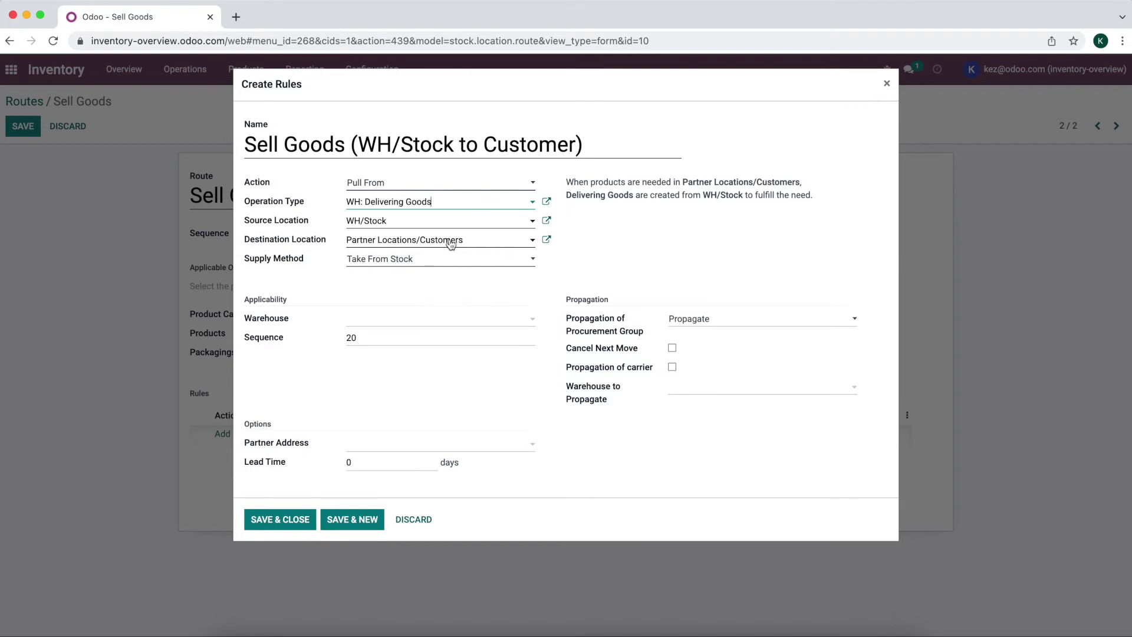
pyautogui.click(404, 262)
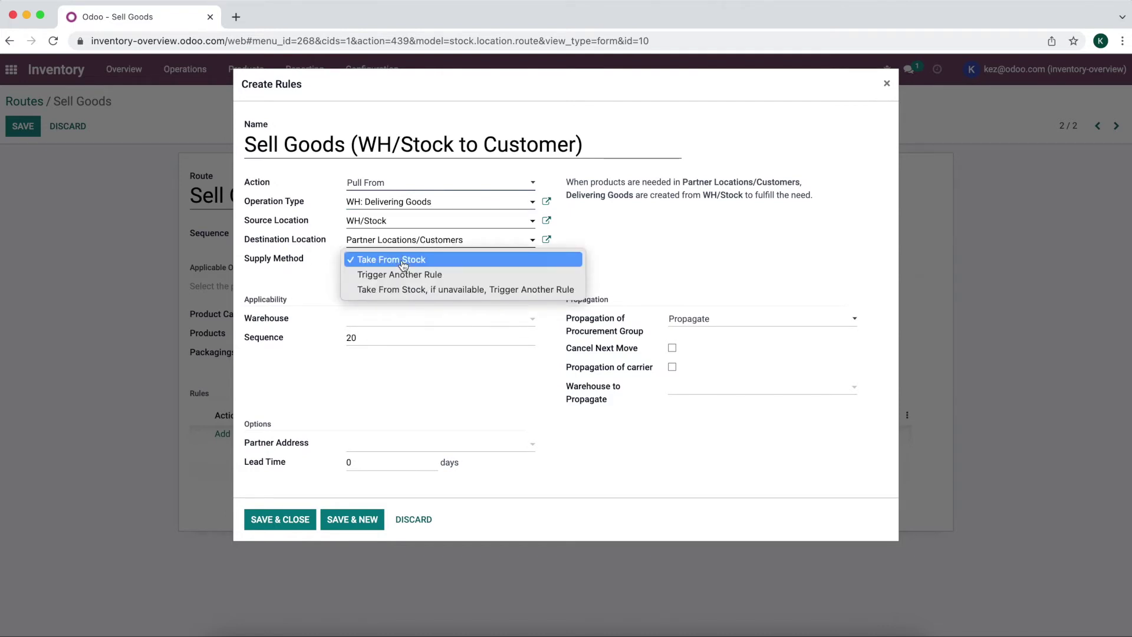
pyautogui.click(404, 261)
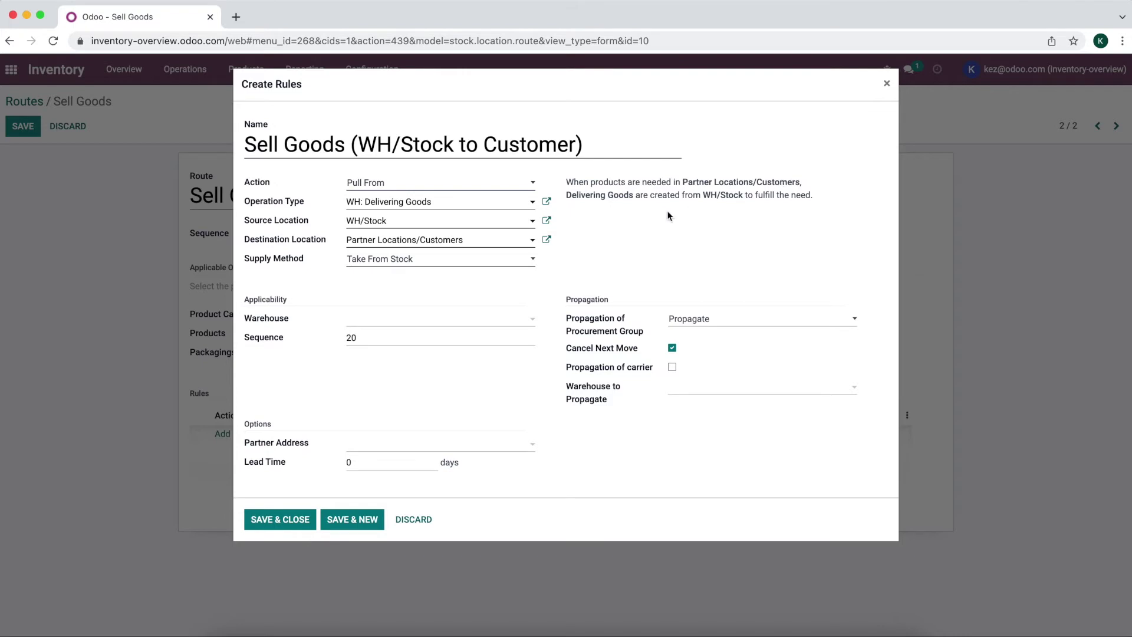
pyautogui.moveTo(634, 195); pyautogui.dragTo(565, 195)
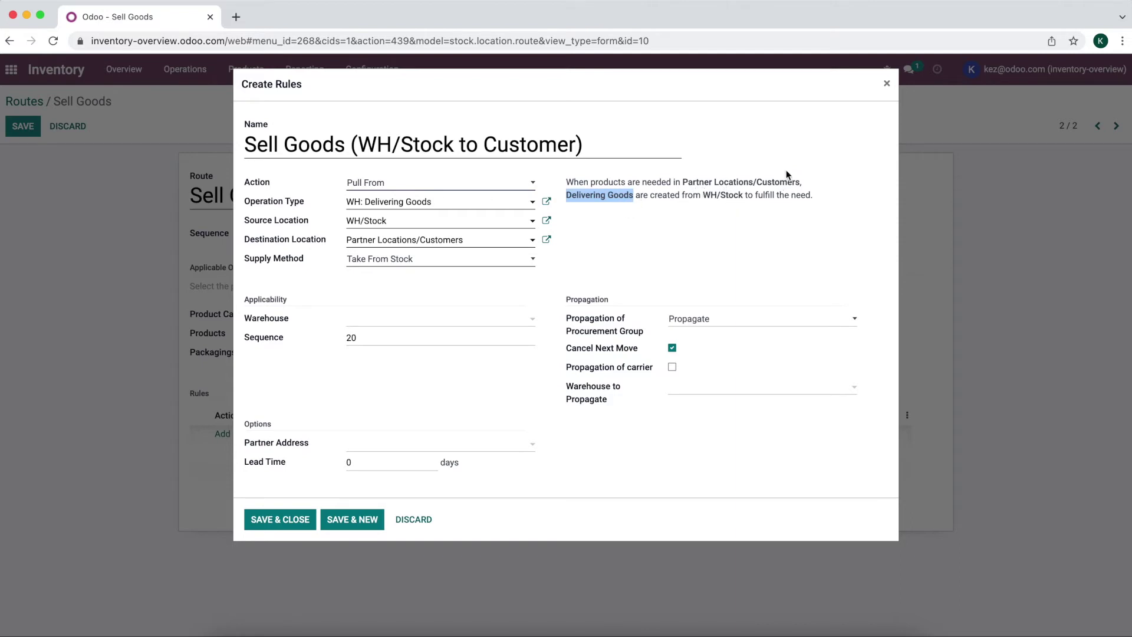
pyautogui.click(296, 512)
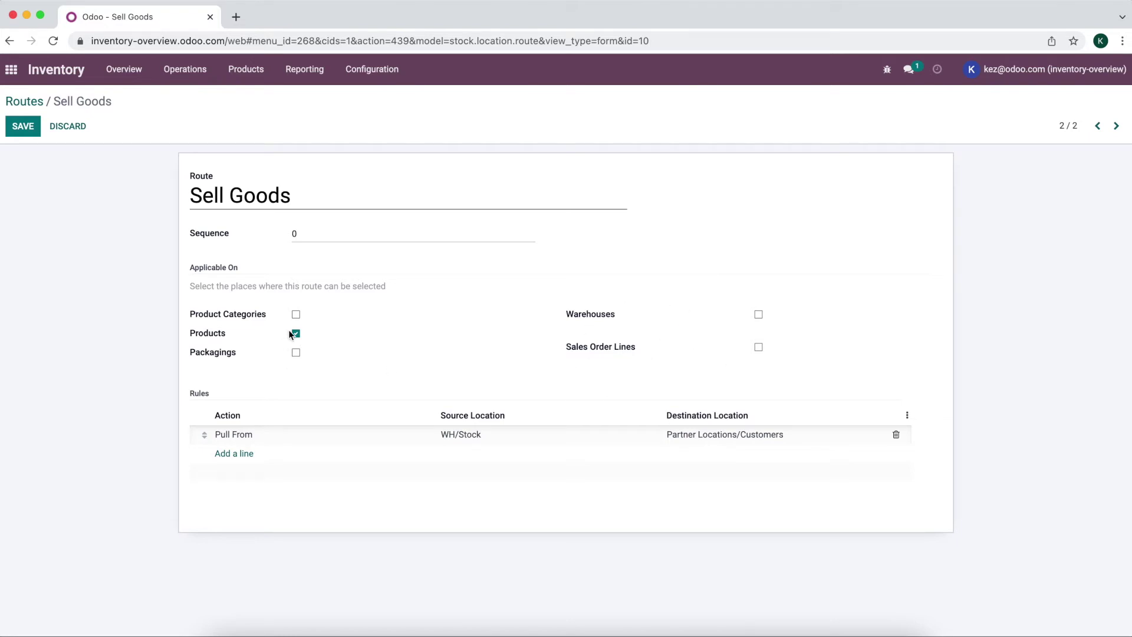
# Make the Sell Goods route applicable on the WH warehouse instead of on products, and save the route.
pyautogui.click(759, 314)
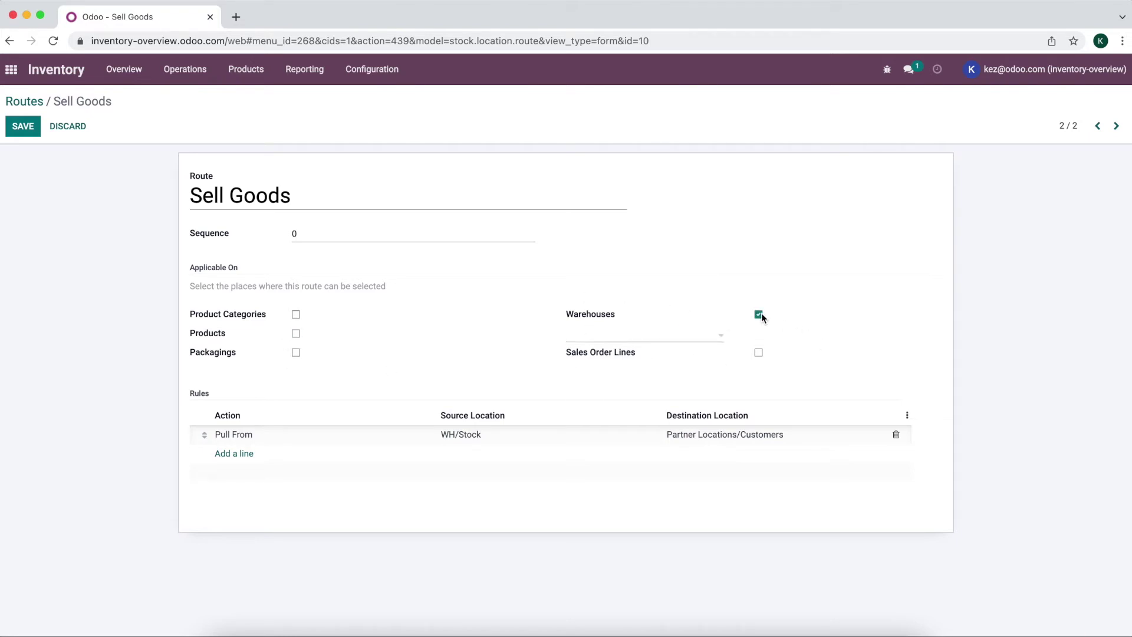
pyautogui.click(659, 353)
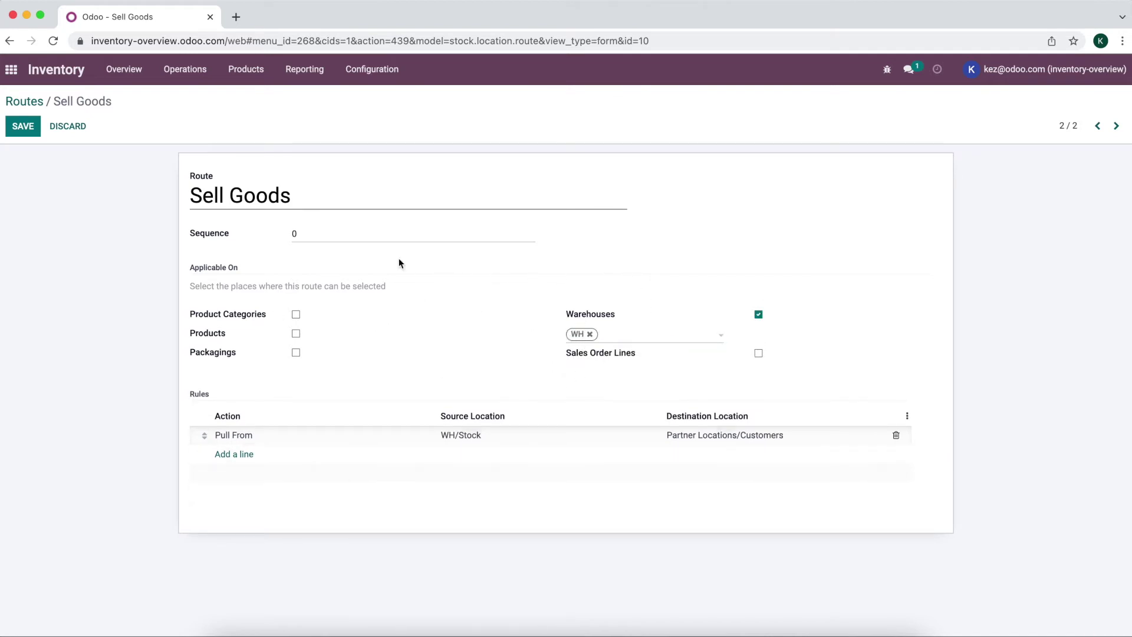
pyautogui.click(23, 127)
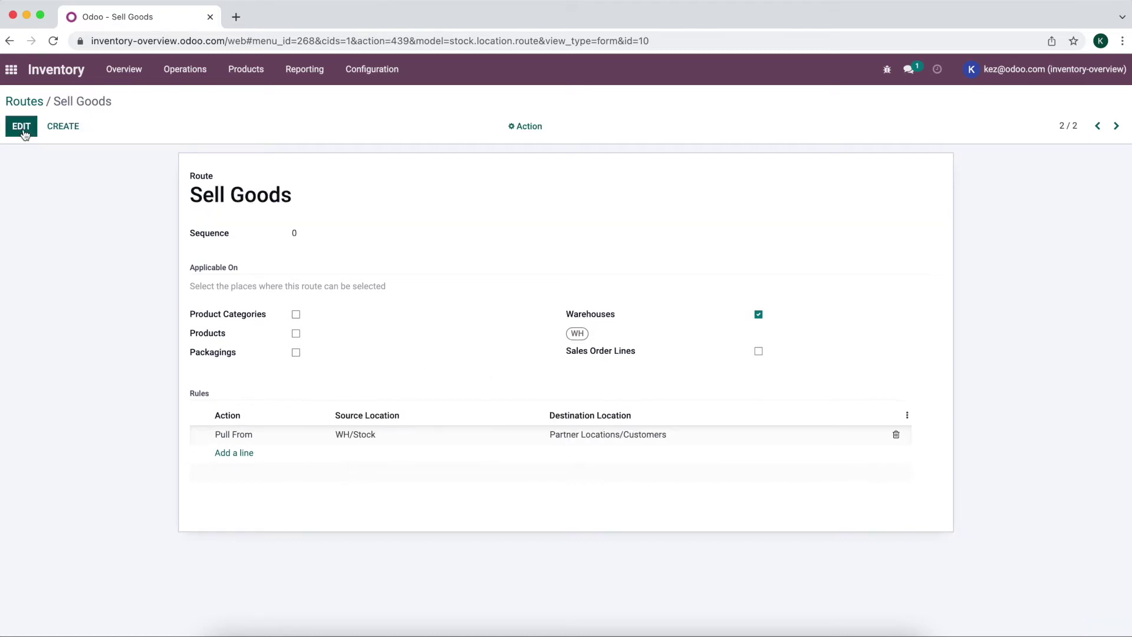
# Switch to the Sales app and create a new quotation for Customer 1.
pyautogui.click(11, 76)
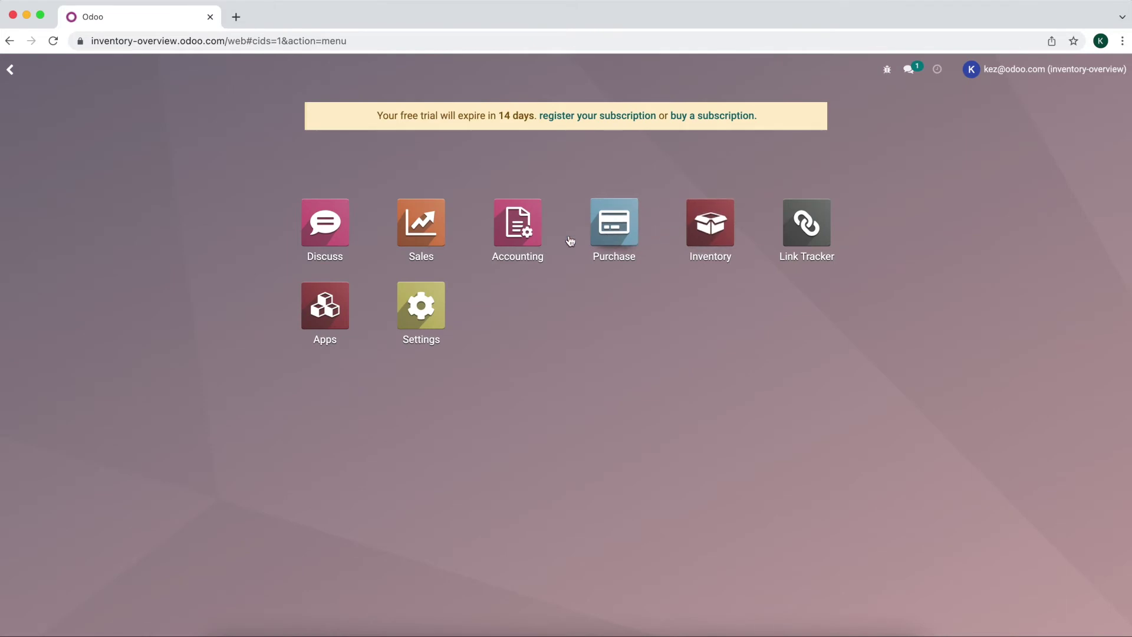
pyautogui.click(428, 228)
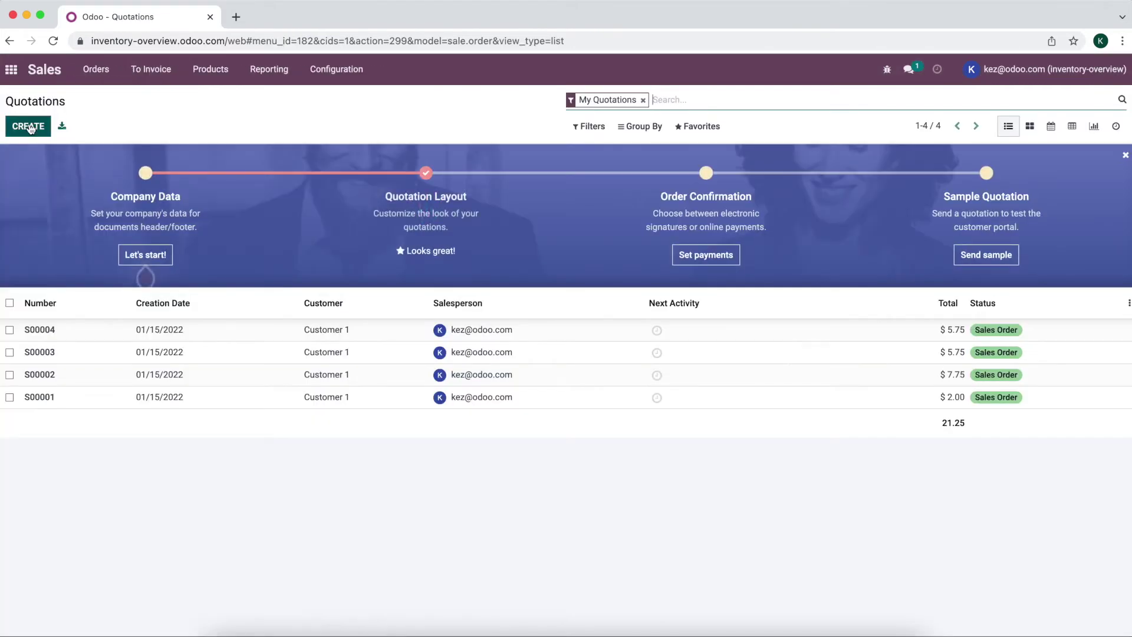
pyautogui.click(30, 129)
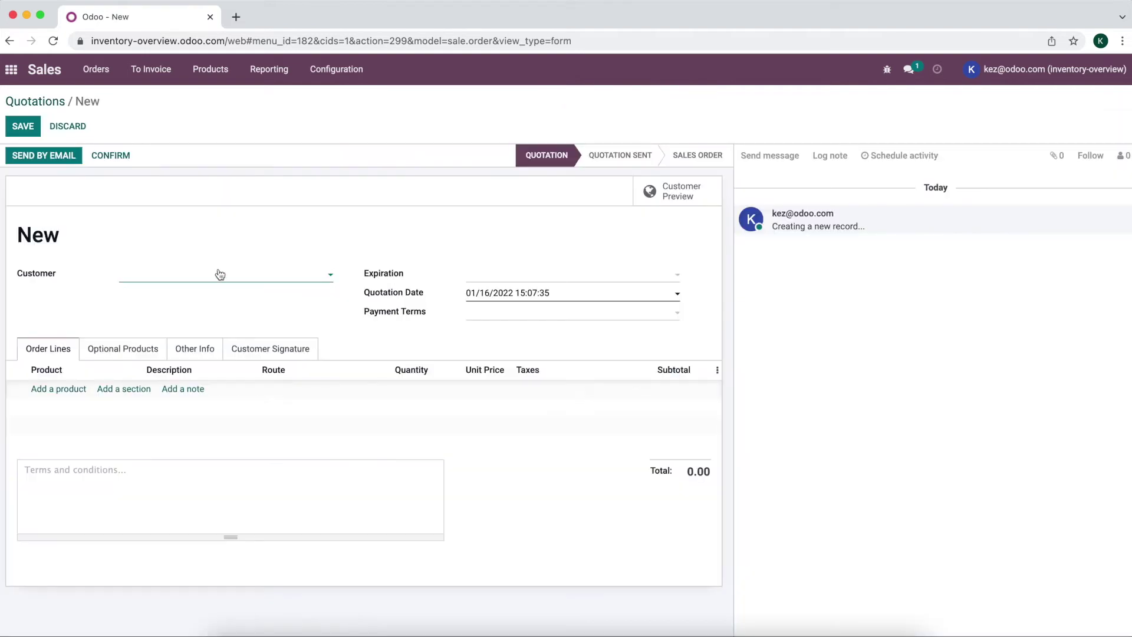
pyautogui.click(220, 274)
pyautogui.click(209, 288)
# Add one unit each of Product 1 and Product 2 to the quotation and confirm it as a sales order.
pyautogui.click(48, 392)
pyautogui.click(93, 413)
pyautogui.click(74, 409)
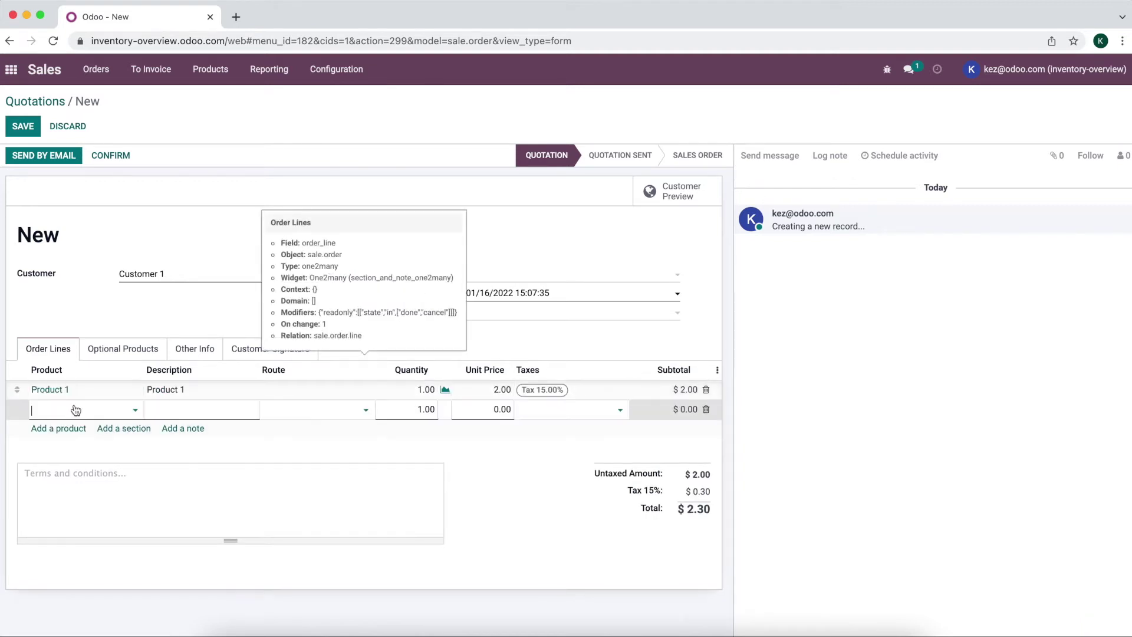
pyautogui.click(81, 447)
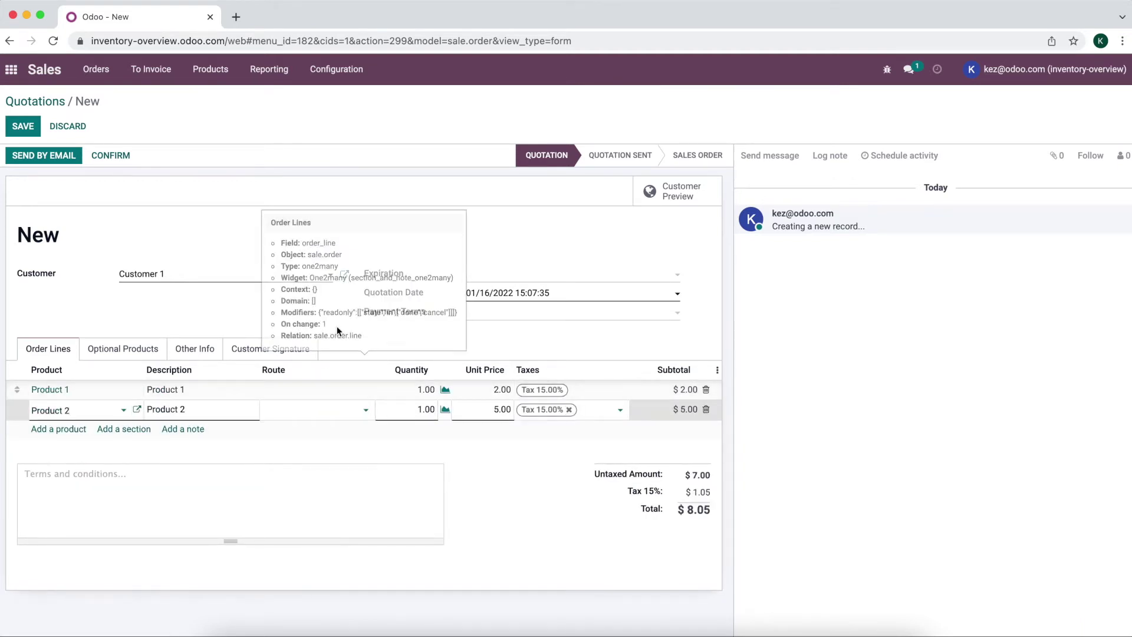
pyautogui.click(349, 331)
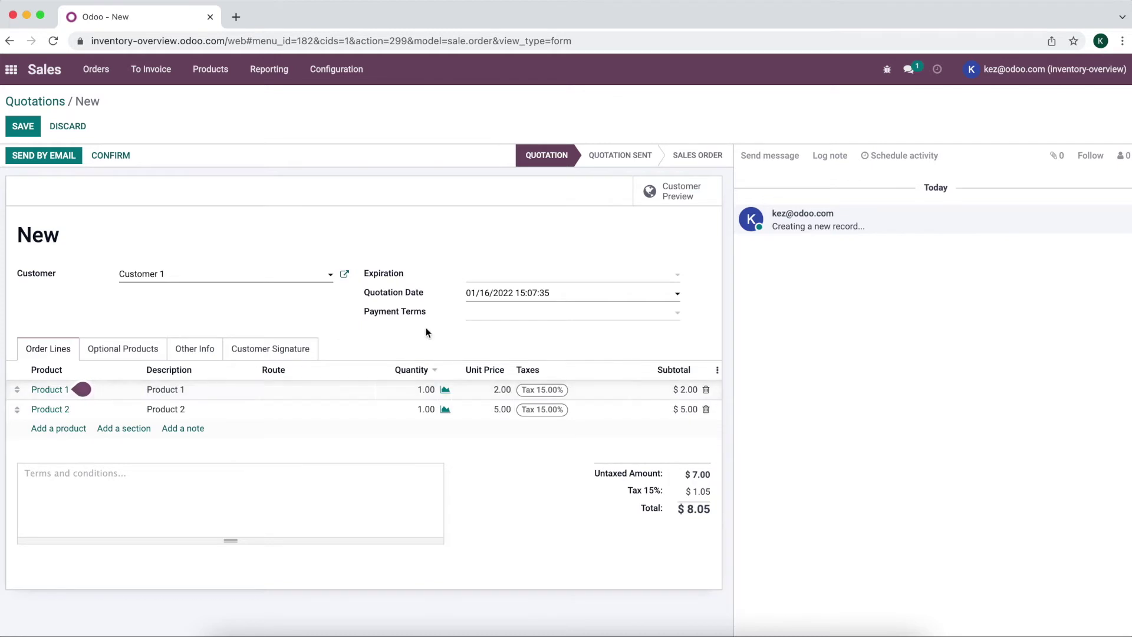
pyautogui.click(111, 155)
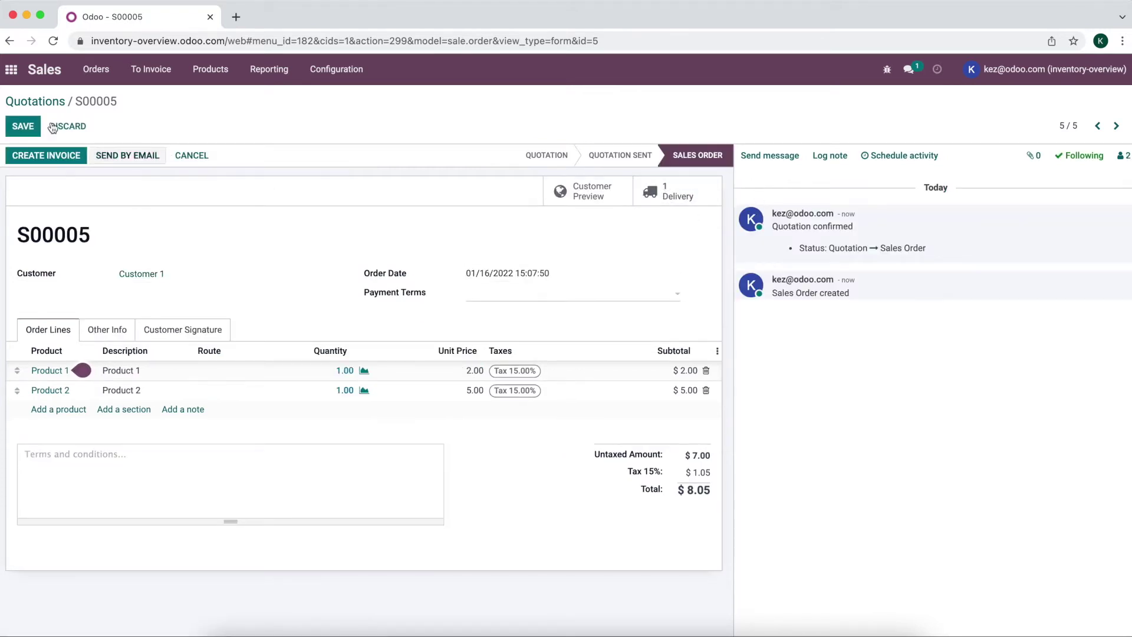
# Switch to the Inventory app and validate the pending Delivering Goods transfer for Customer 1 with its full quantities.
pyautogui.click(11, 69)
pyautogui.click(708, 225)
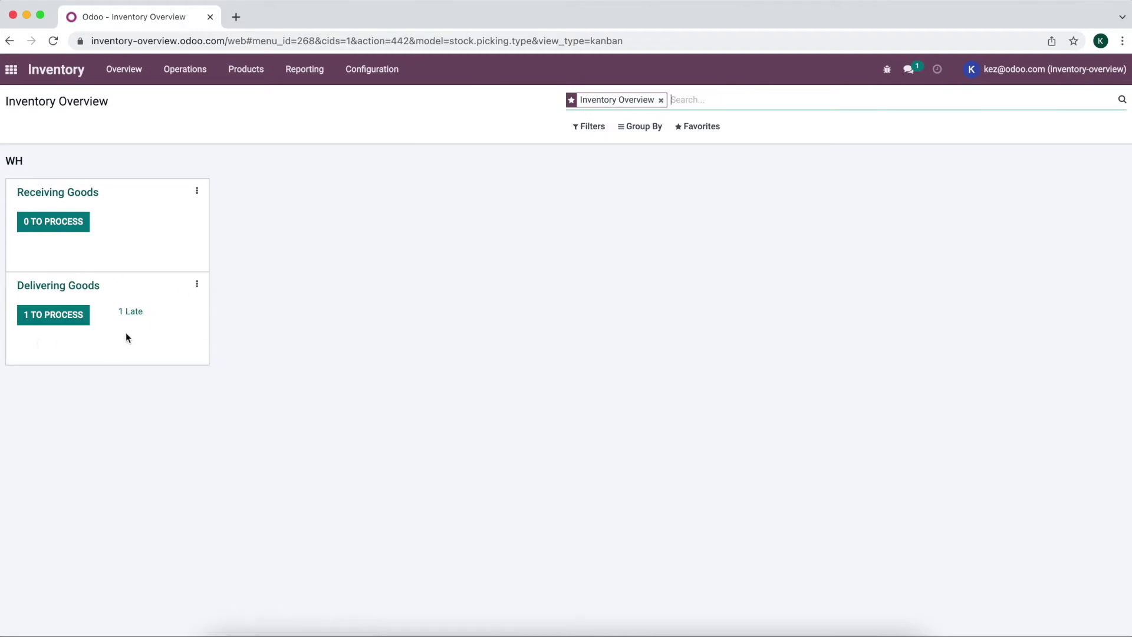
pyautogui.click(59, 320)
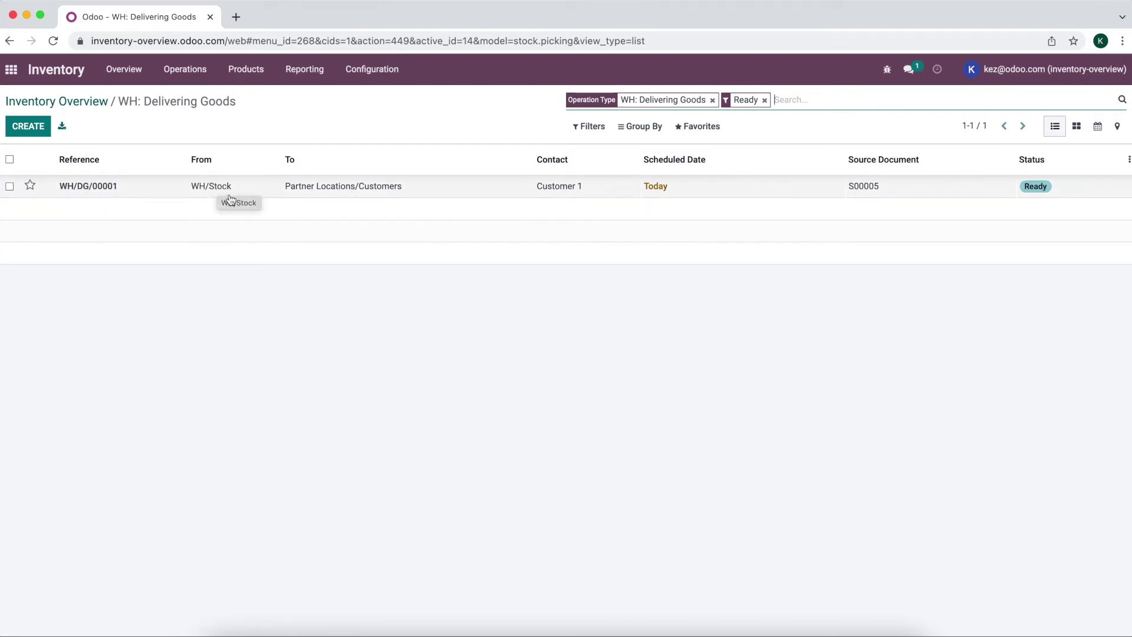
pyautogui.click(351, 192)
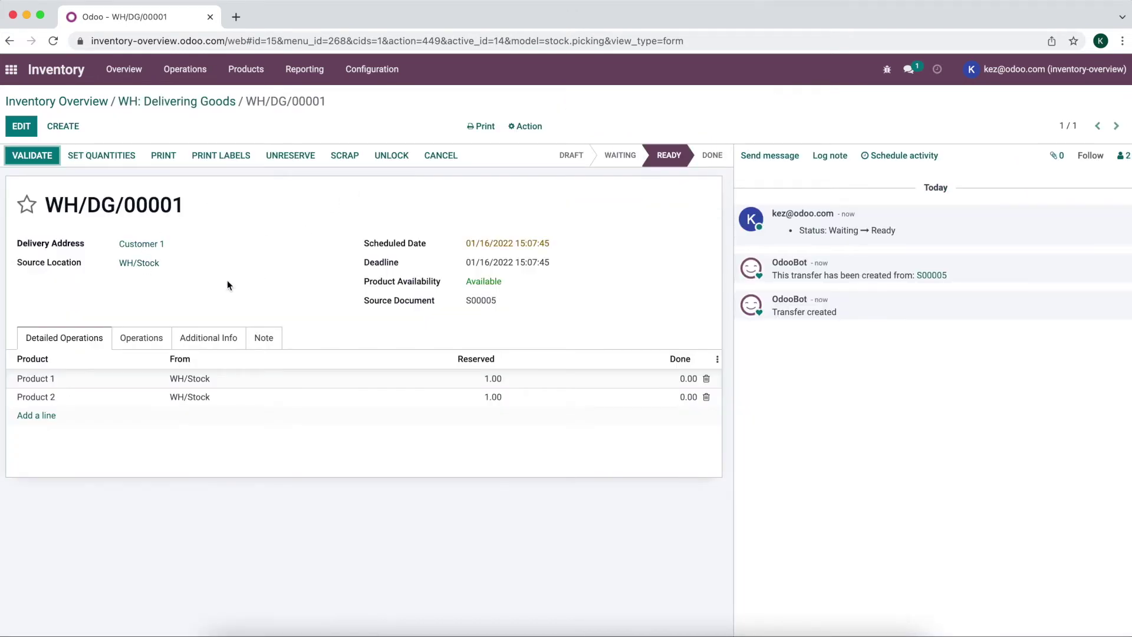
pyautogui.click(116, 156)
pyautogui.click(41, 155)
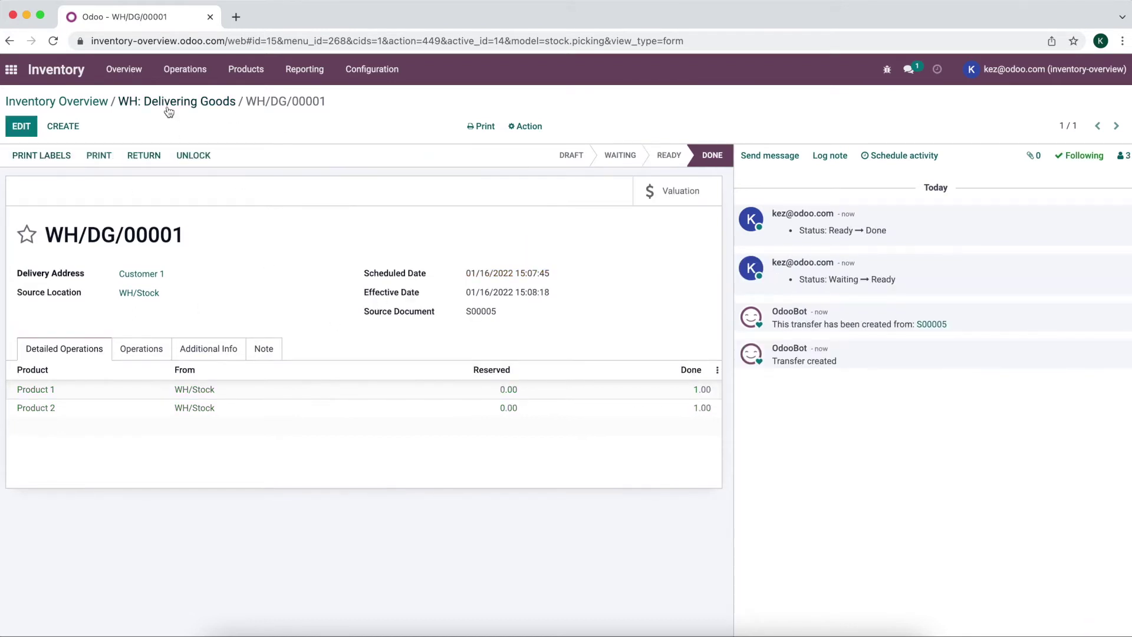
# Create a return of the completed Vendor 1 receipt for 10 Product 1 and 20 Product 2 to Partner Locations/Vendors, and check its operation type.
pyautogui.click(77, 102)
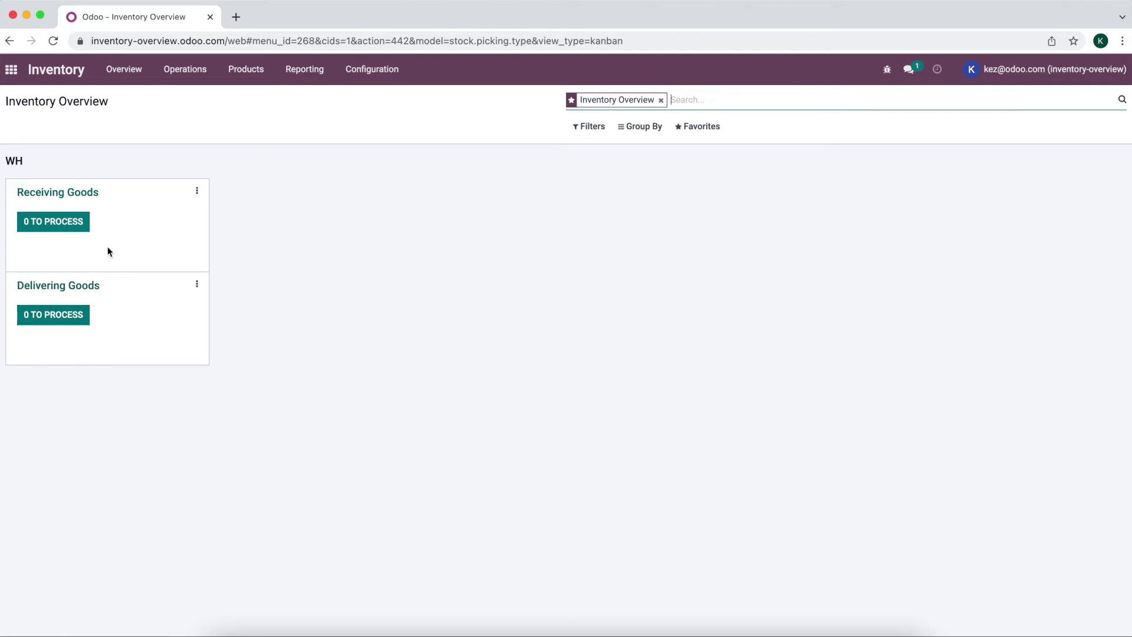
pyautogui.click(82, 228)
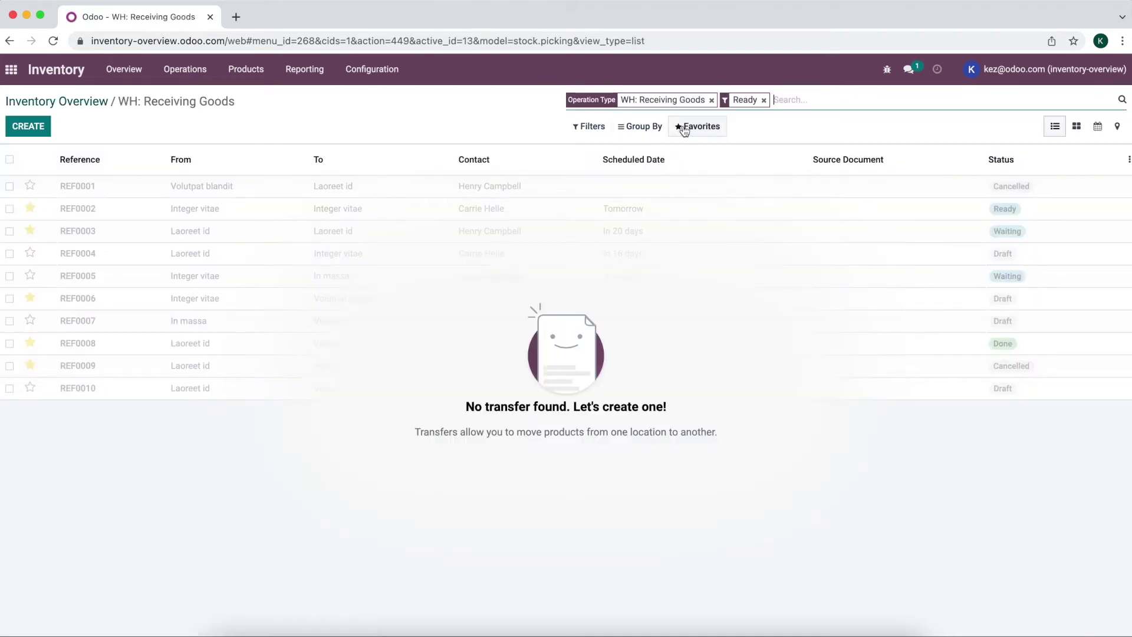
pyautogui.click(765, 101)
pyautogui.click(485, 193)
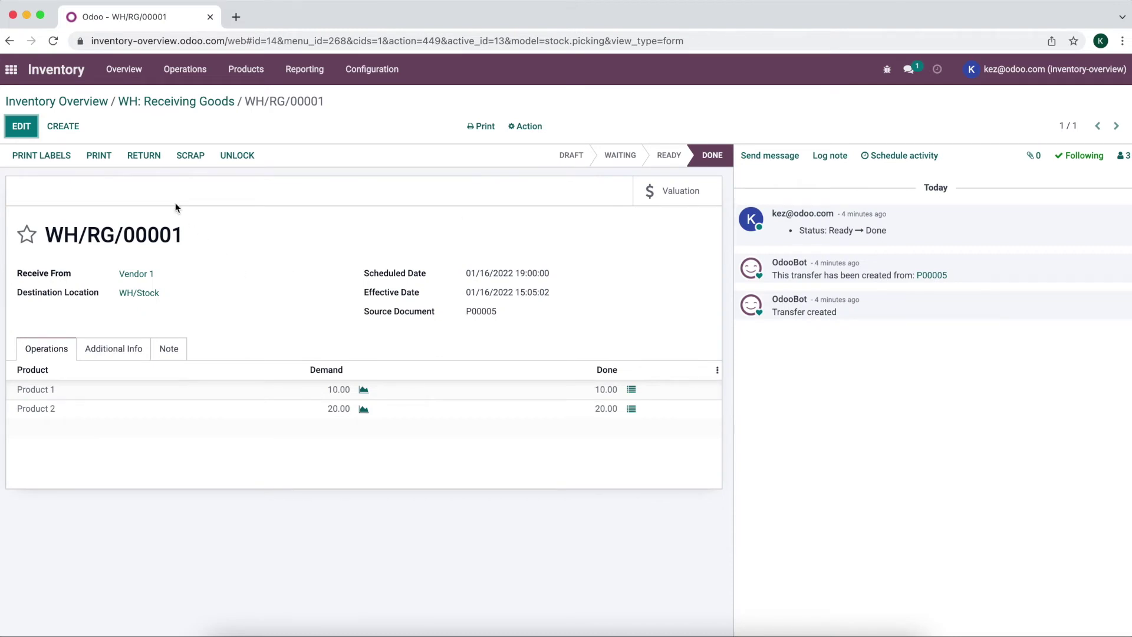
pyautogui.click(153, 159)
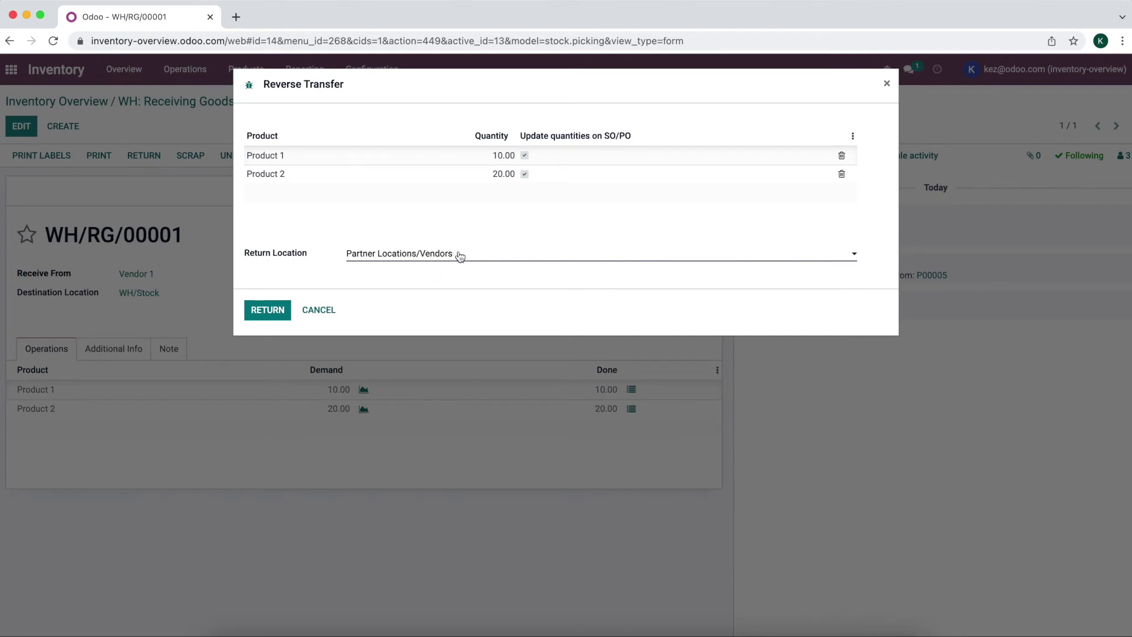
pyautogui.click(264, 315)
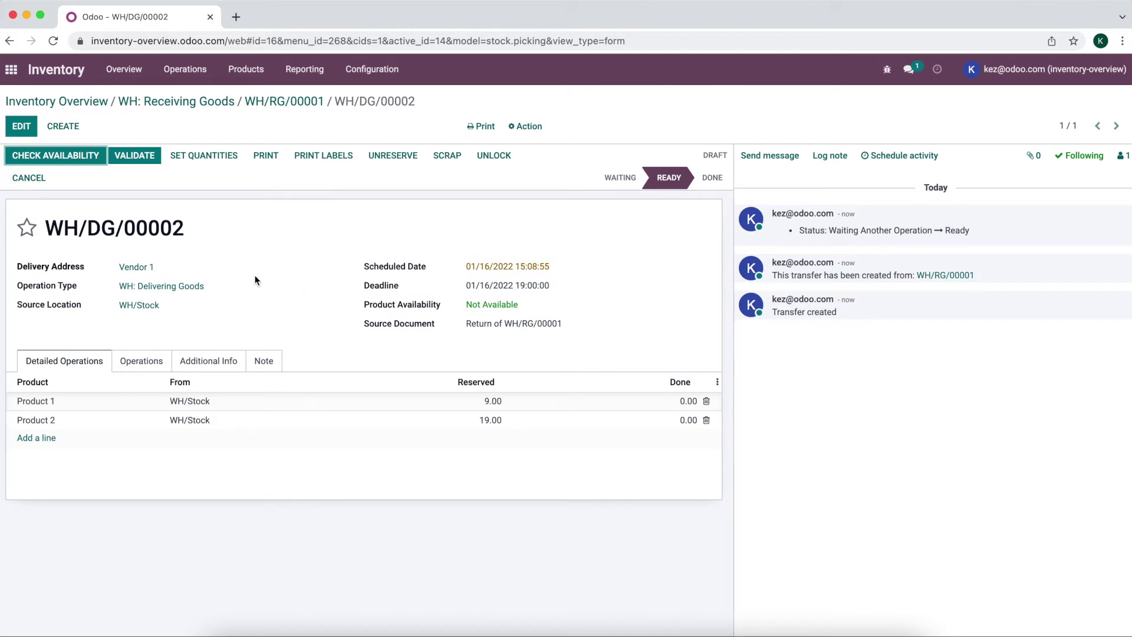
pyautogui.moveTo(209, 288); pyautogui.dragTo(101, 283)
pyautogui.click(275, 238)
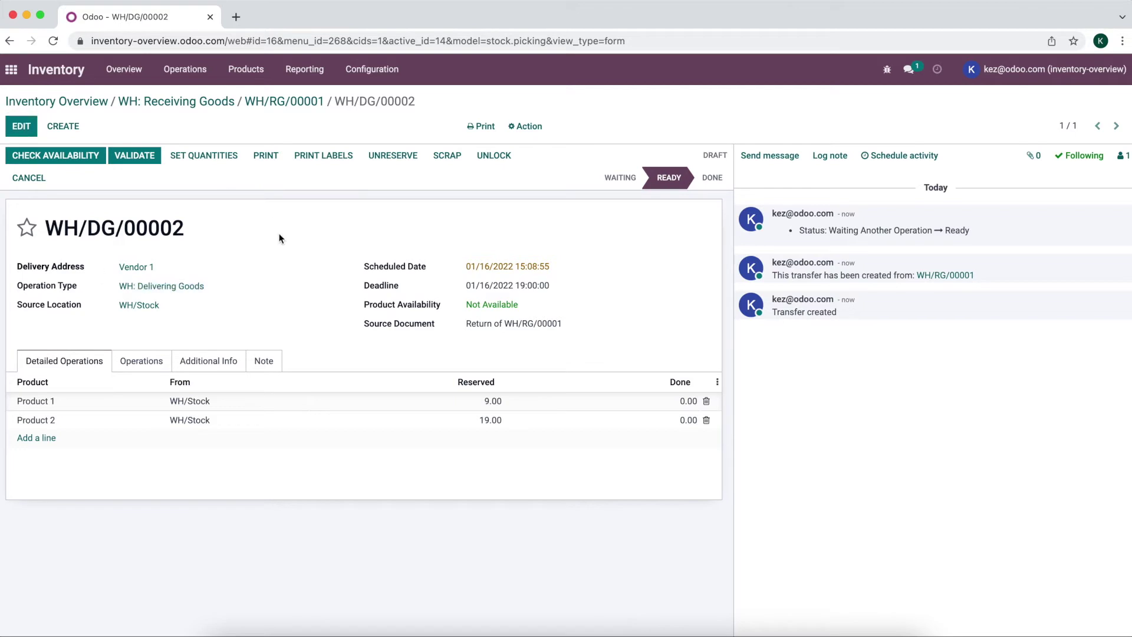
# Open the Vendor 1 return from the Delivering Goods transfers and try to validate it with immediate transfer of all quantities.
pyautogui.click(95, 104)
pyautogui.click(62, 322)
pyautogui.click(249, 197)
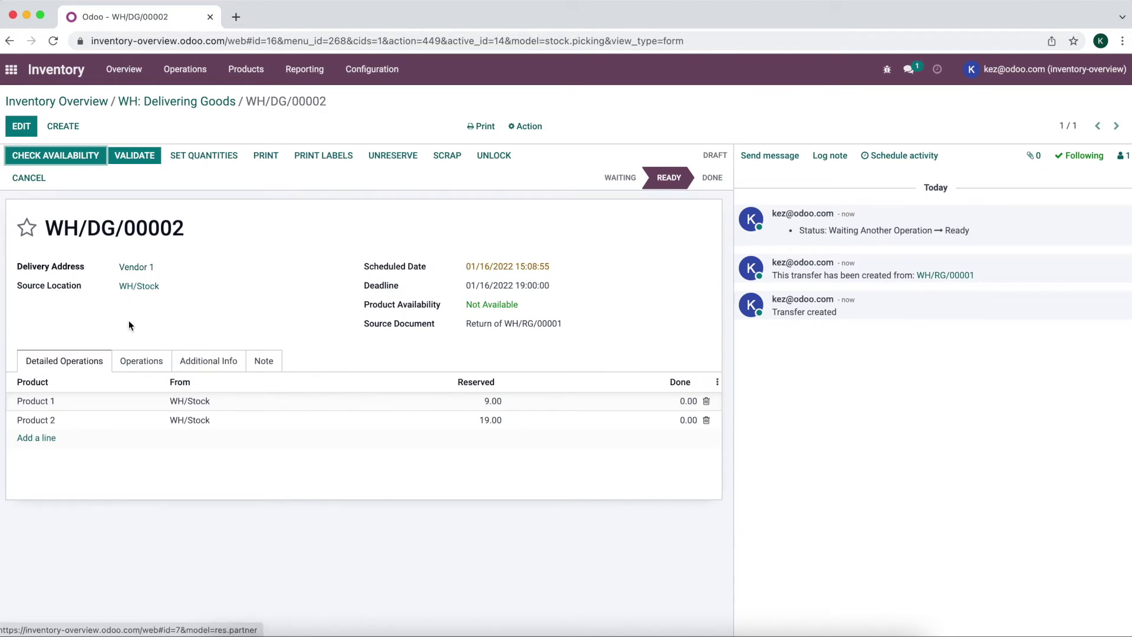
pyautogui.click(132, 159)
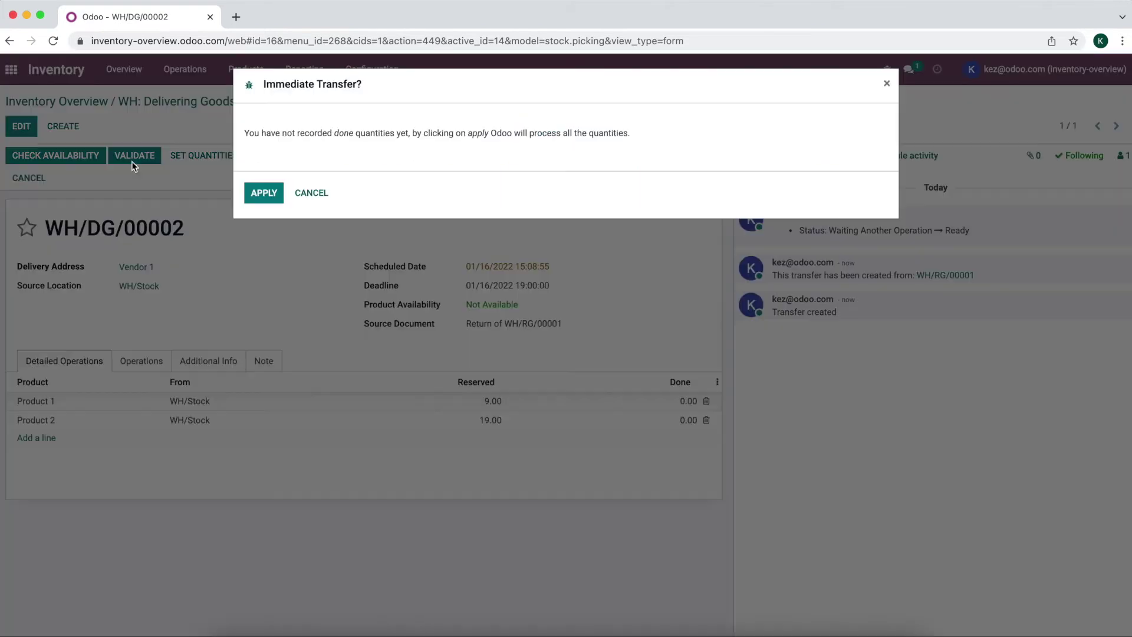
pyautogui.click(274, 192)
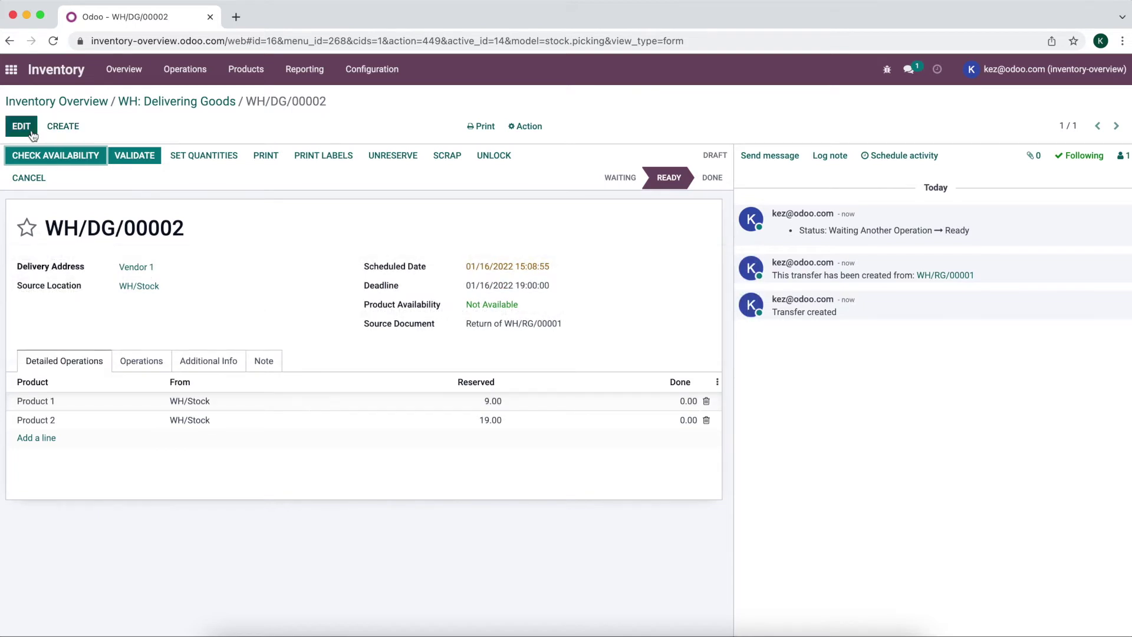
# Set the Vendor 1 return's done quantities to 9 for Product 1 and 19 for Product 2, and validate it without a backorder.
pyautogui.click(493, 406)
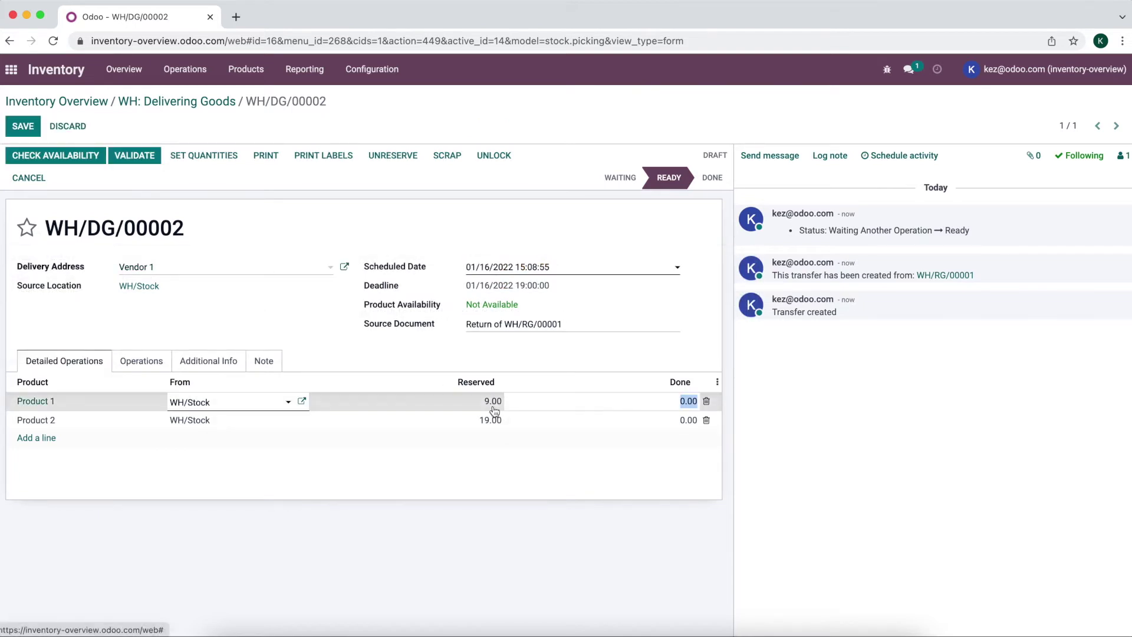
pyautogui.write('9')
pyautogui.click(648, 426)
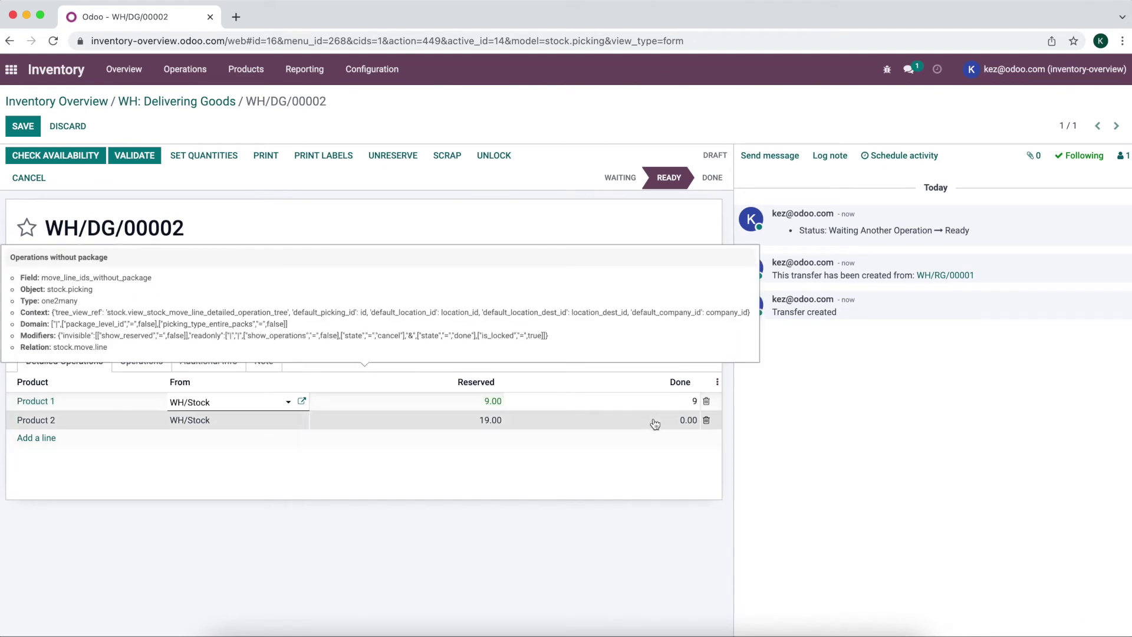
pyautogui.write('19')
pyautogui.click(296, 327)
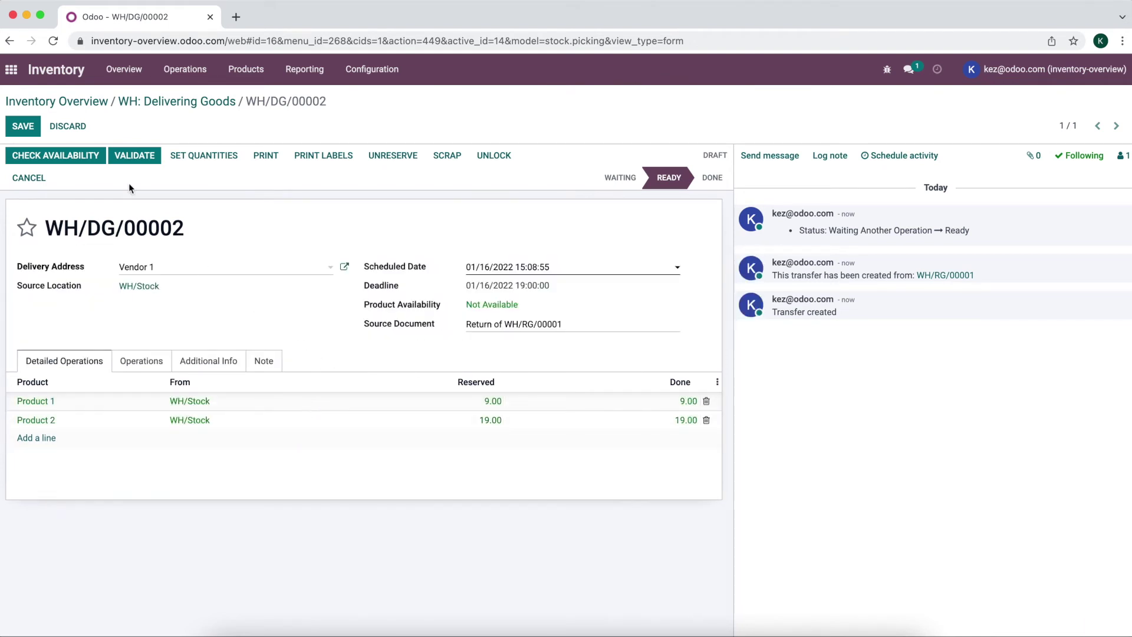
pyautogui.click(132, 155)
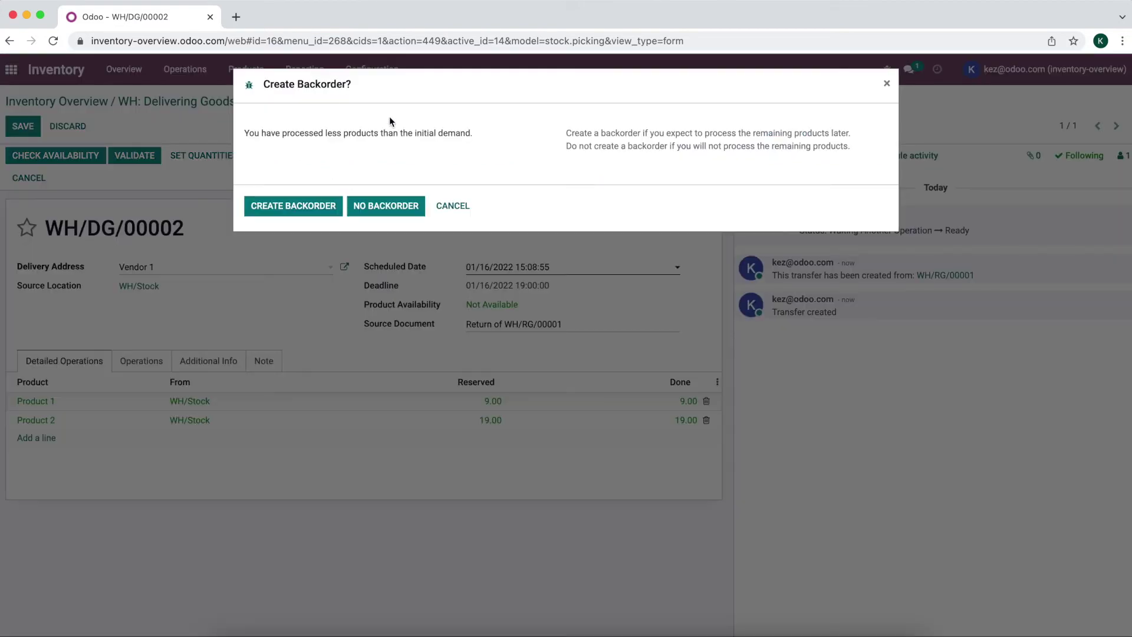
pyautogui.click(398, 207)
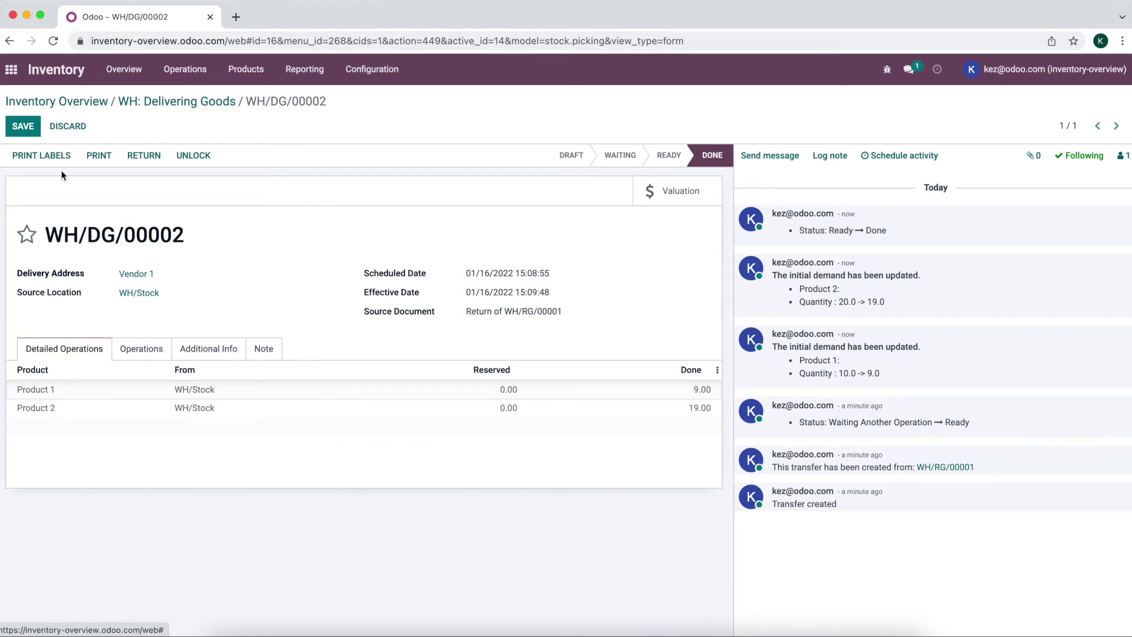
# Open the products list and check the on-hand quantities of Product 1 and Product 2.
pyautogui.click(177, 101)
pyautogui.click(80, 103)
pyautogui.click(248, 82)
pyautogui.click(250, 98)
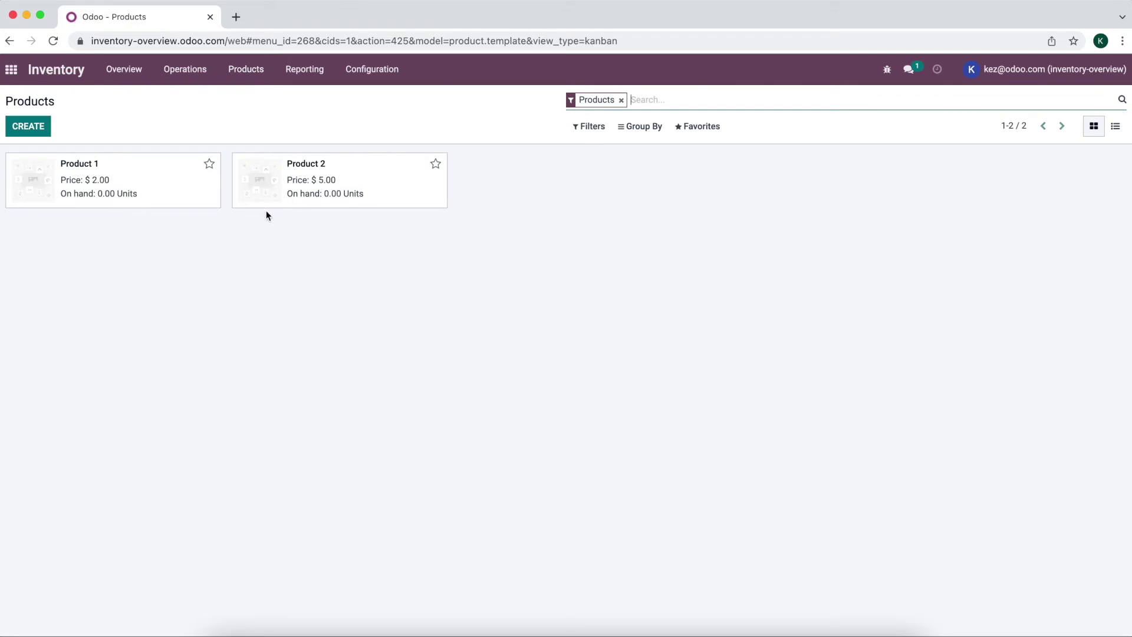
# Create a new operation type named Sharpening and set its type of operation to Internal Transfer.
pyautogui.click(124, 70)
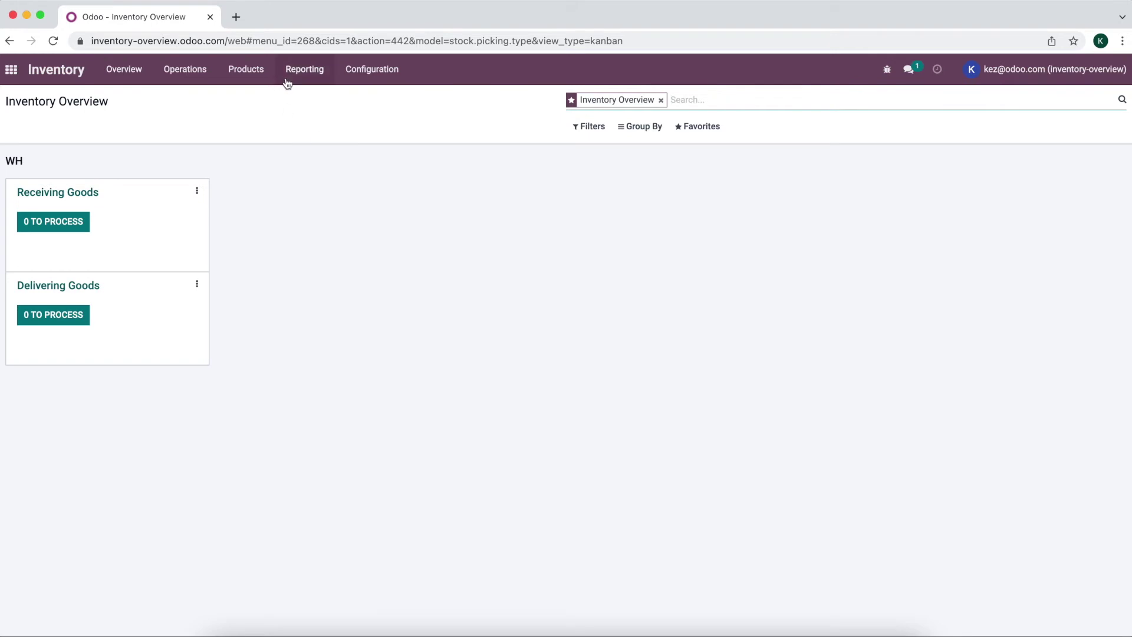
pyautogui.click(360, 83)
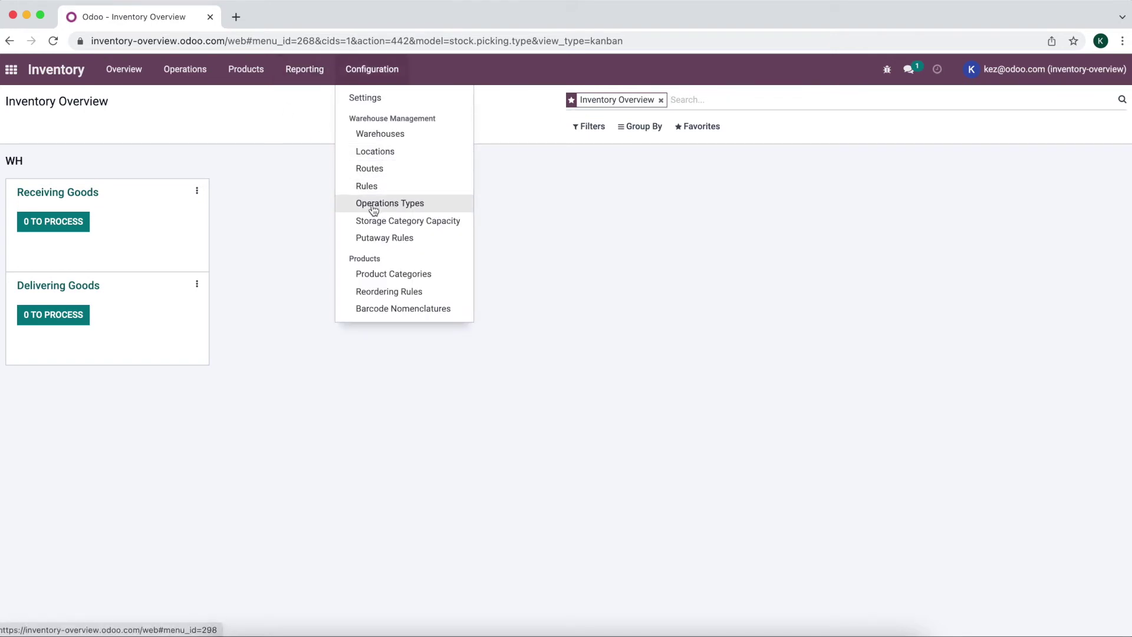
pyautogui.click(404, 208)
pyautogui.click(24, 126)
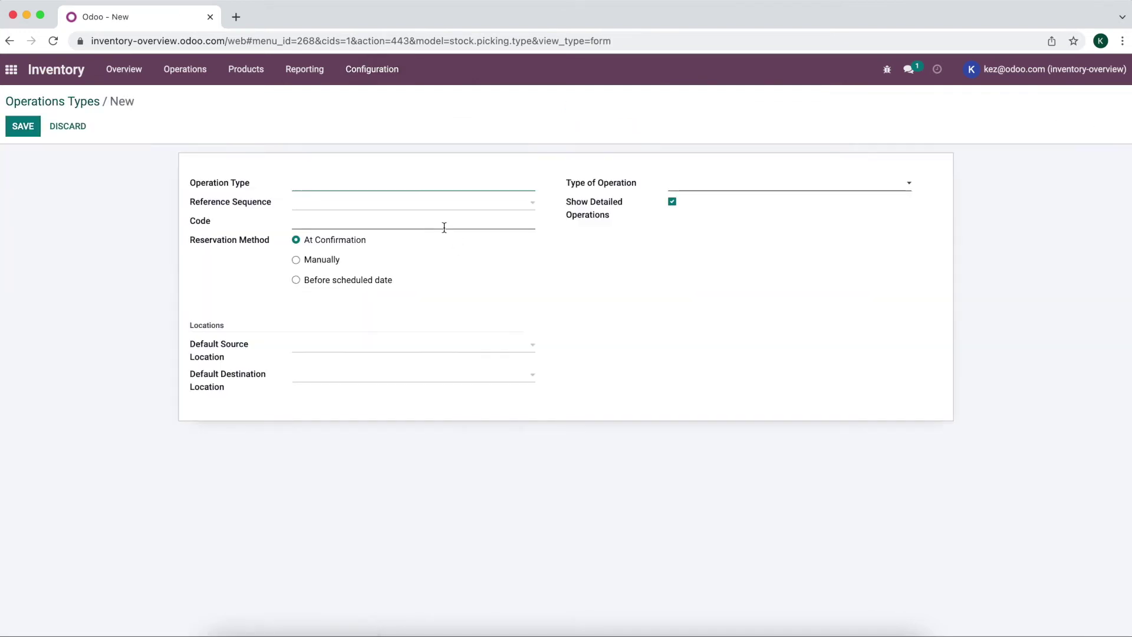
pyautogui.write('Sharpening')
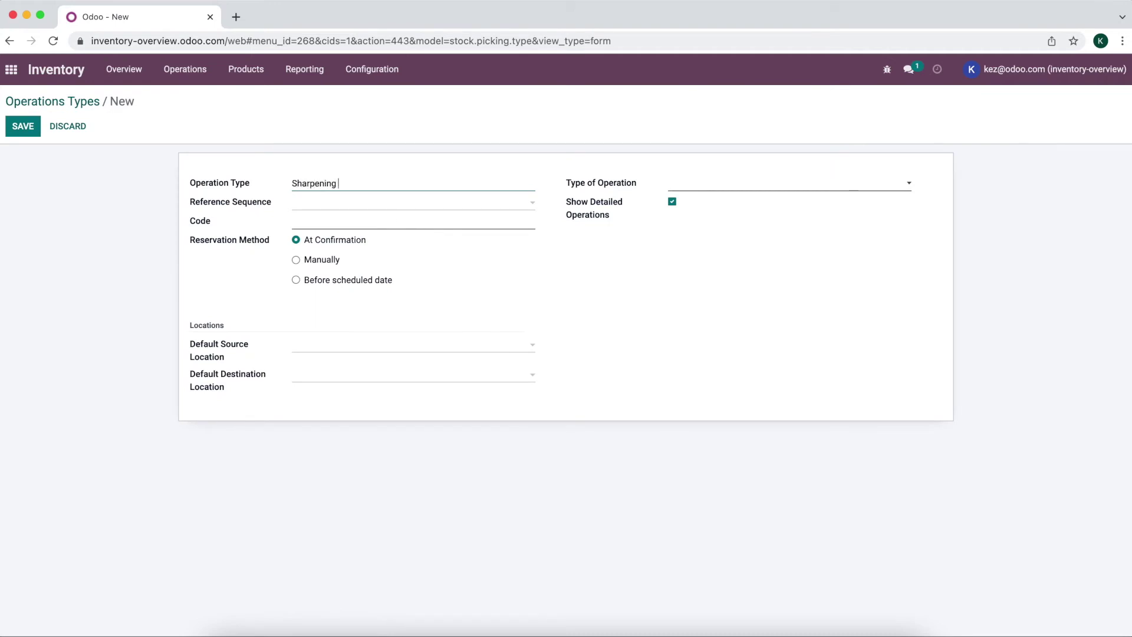
pyautogui.write(' Kni')
pyautogui.press('BackSpace')
pyautogui.press('BackSpace')
pyautogui.press('BackSpace')
pyautogui.click(705, 185)
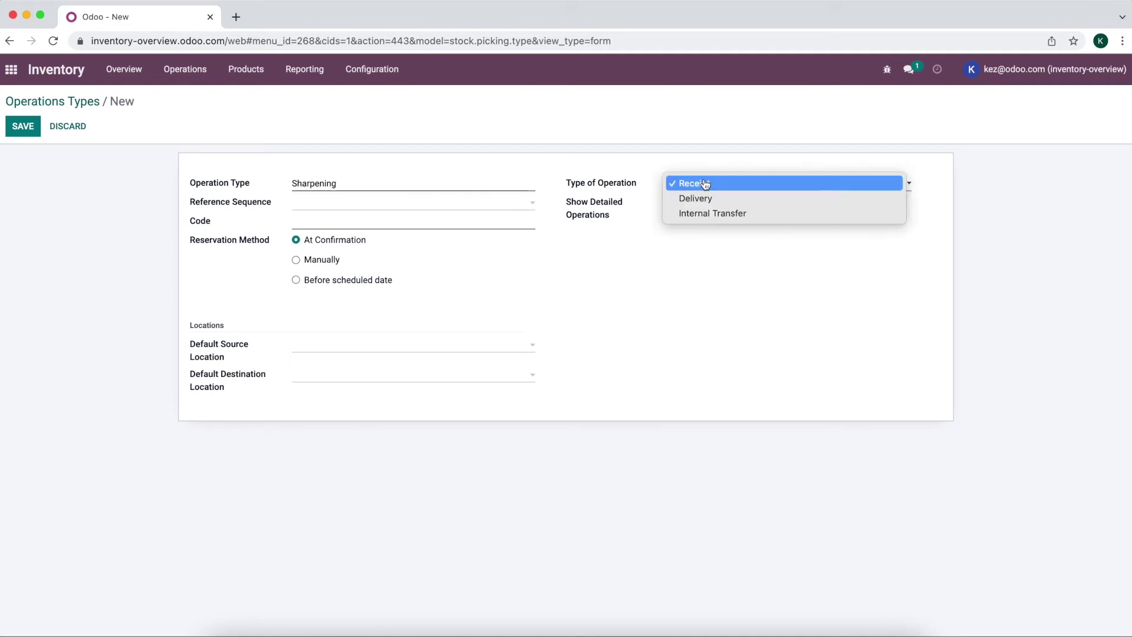
pyautogui.click(748, 214)
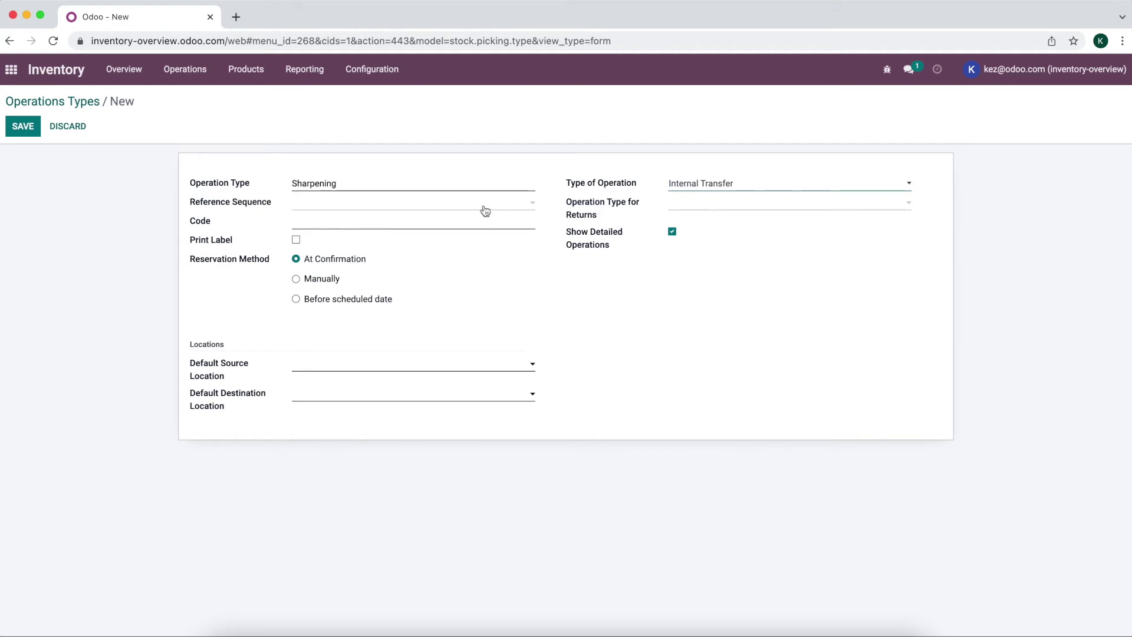
# Give the Sharpening operation type the code SHARP and the default source location WH/Stock.
pyautogui.click(370, 221)
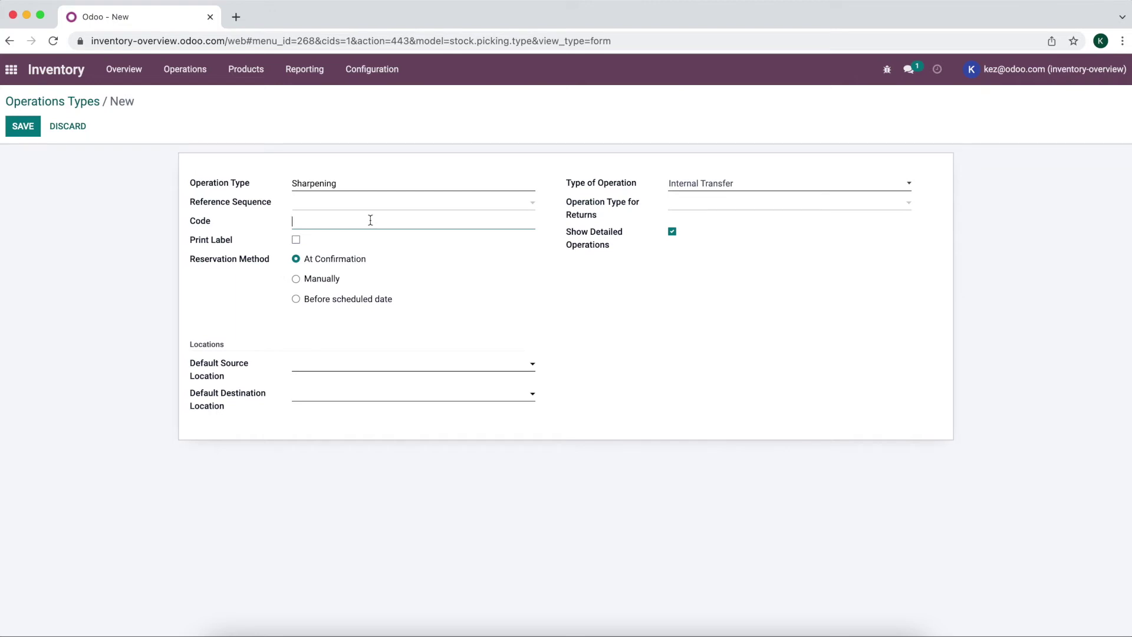
pyautogui.write('SHARP')
pyautogui.moveTo(635, 216)
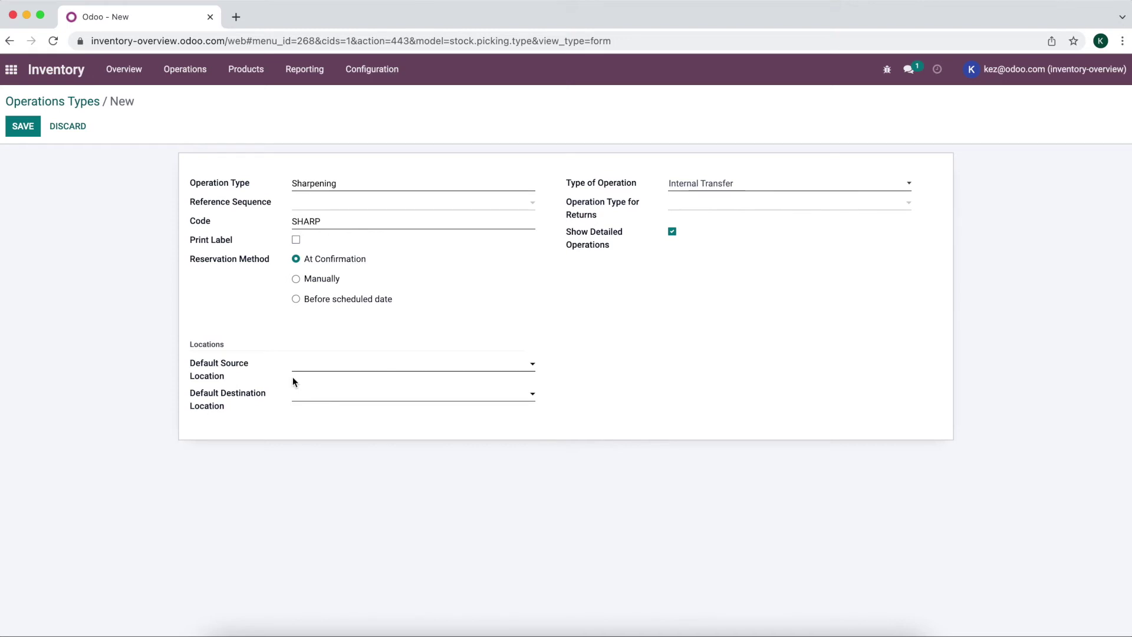
pyautogui.click(308, 368)
pyautogui.click(336, 505)
pyautogui.click(371, 406)
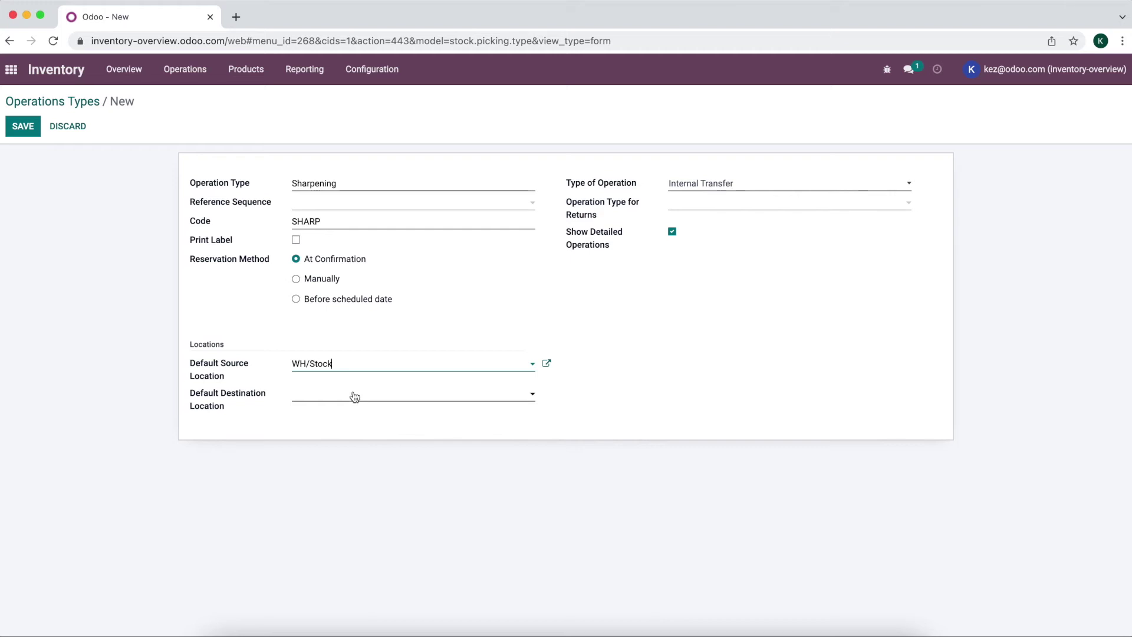
# Set the Sharpening operation type's default destination location to WH/Stock and save the record.
pyautogui.click(309, 398)
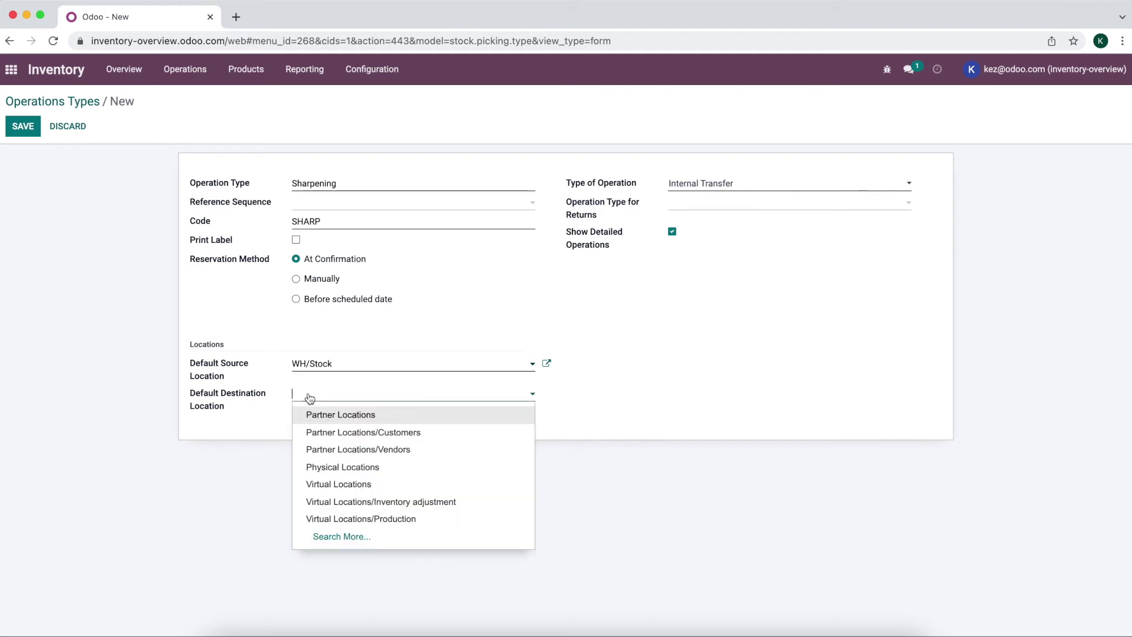
pyautogui.click(243, 321)
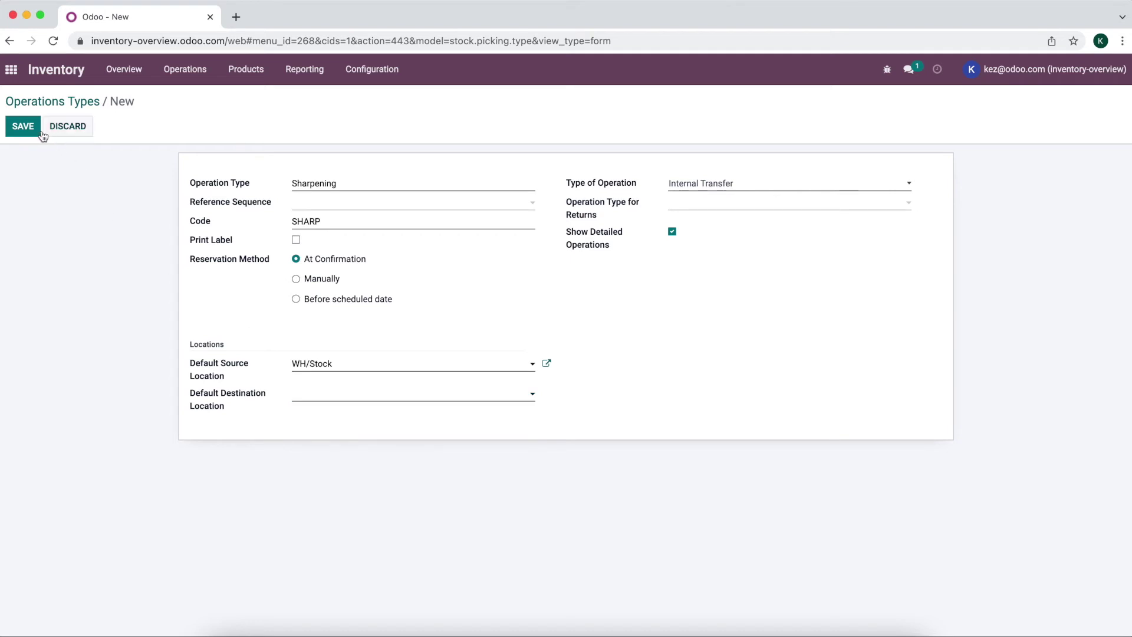
pyautogui.click(23, 126)
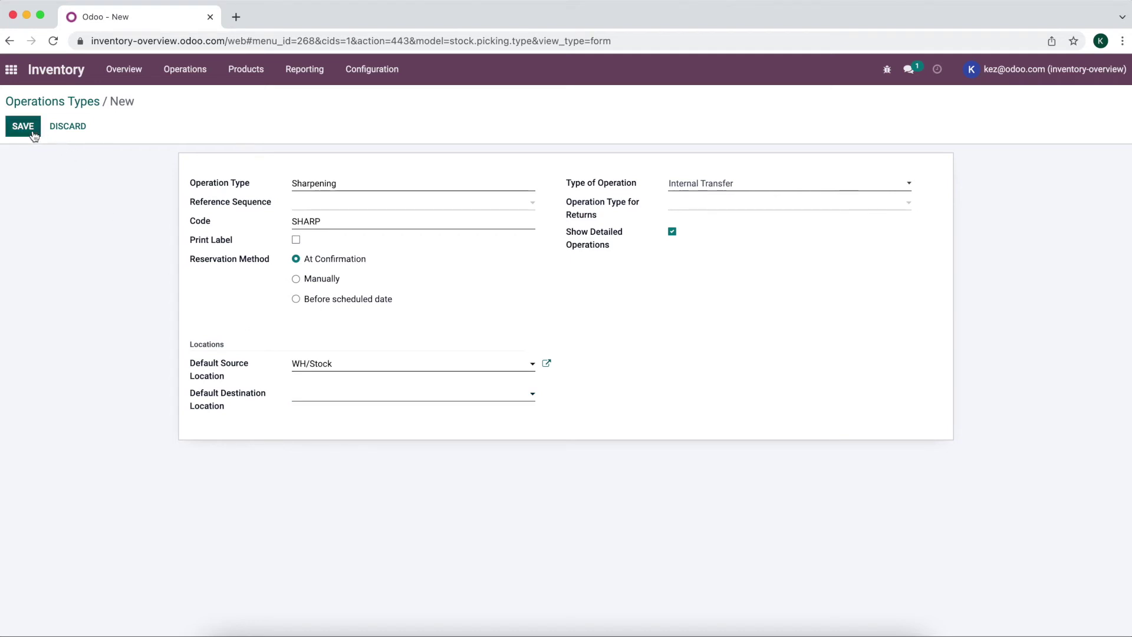
pyautogui.click(399, 392)
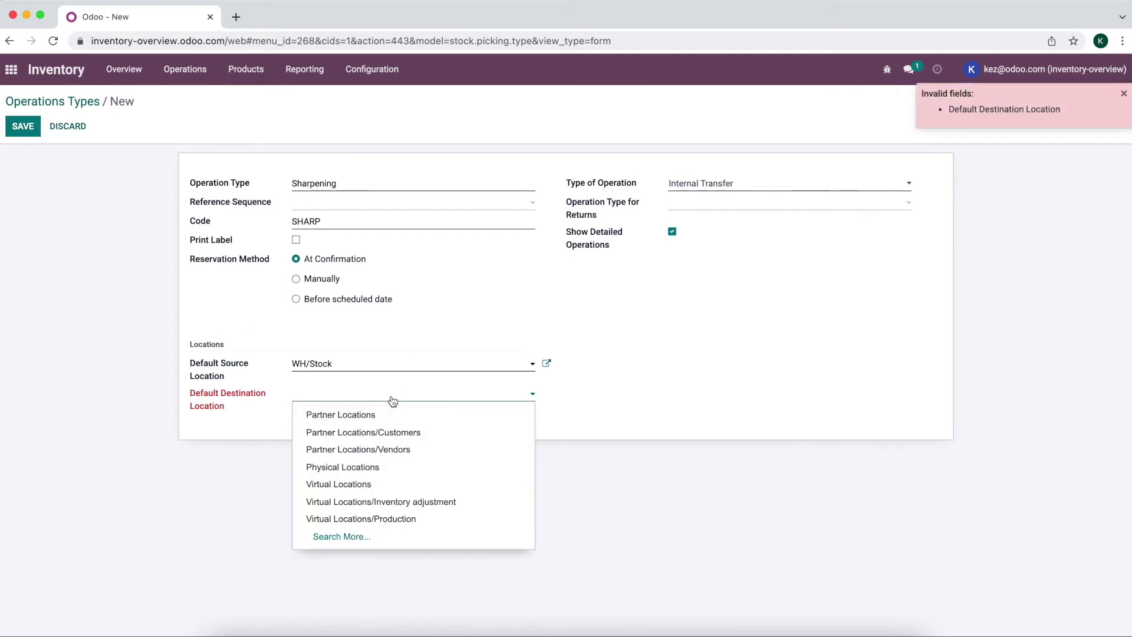
pyautogui.write('w')
pyautogui.press('BackSpace')
pyautogui.write('w')
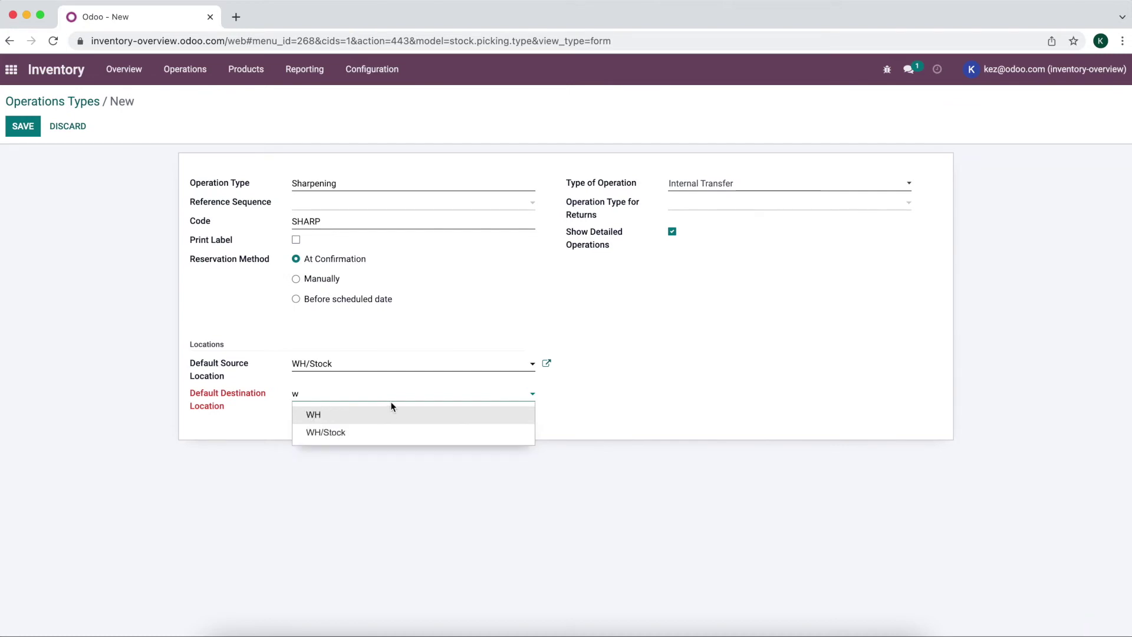
pyautogui.click(384, 432)
pyautogui.click(21, 127)
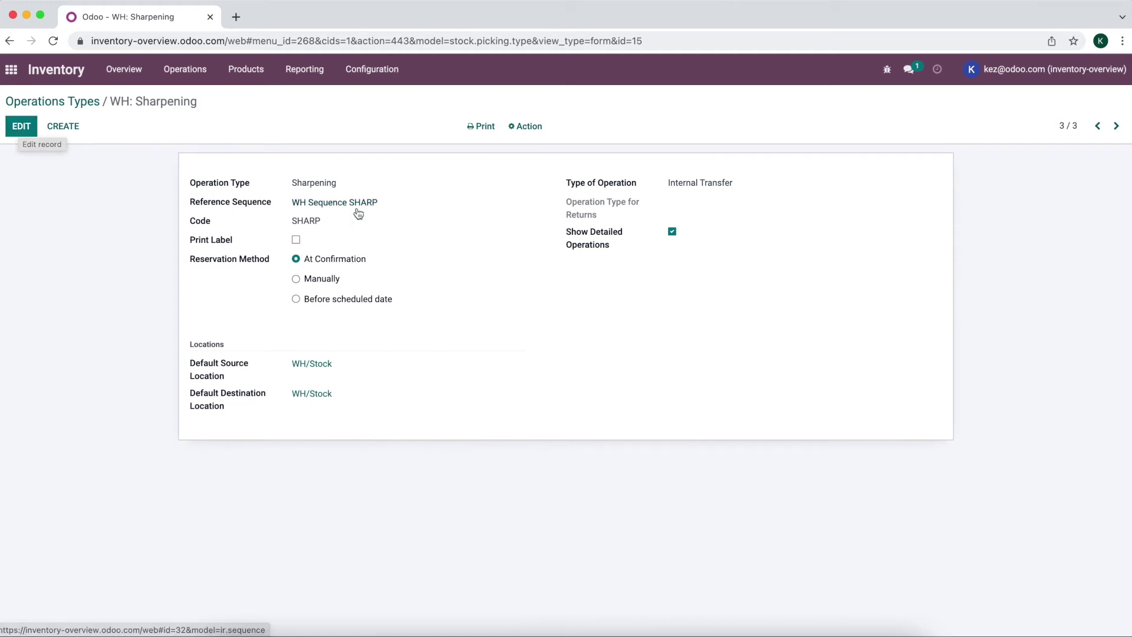
# Create and save an internal location named Sharpening with WH as its parent location.
pyautogui.click(372, 70)
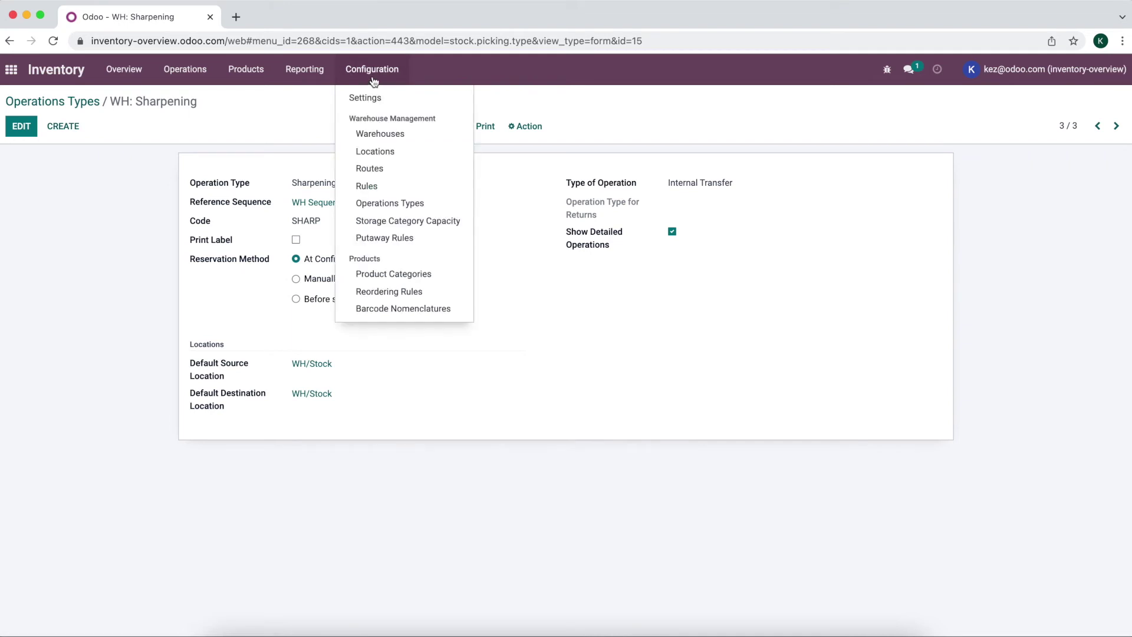
pyautogui.click(382, 153)
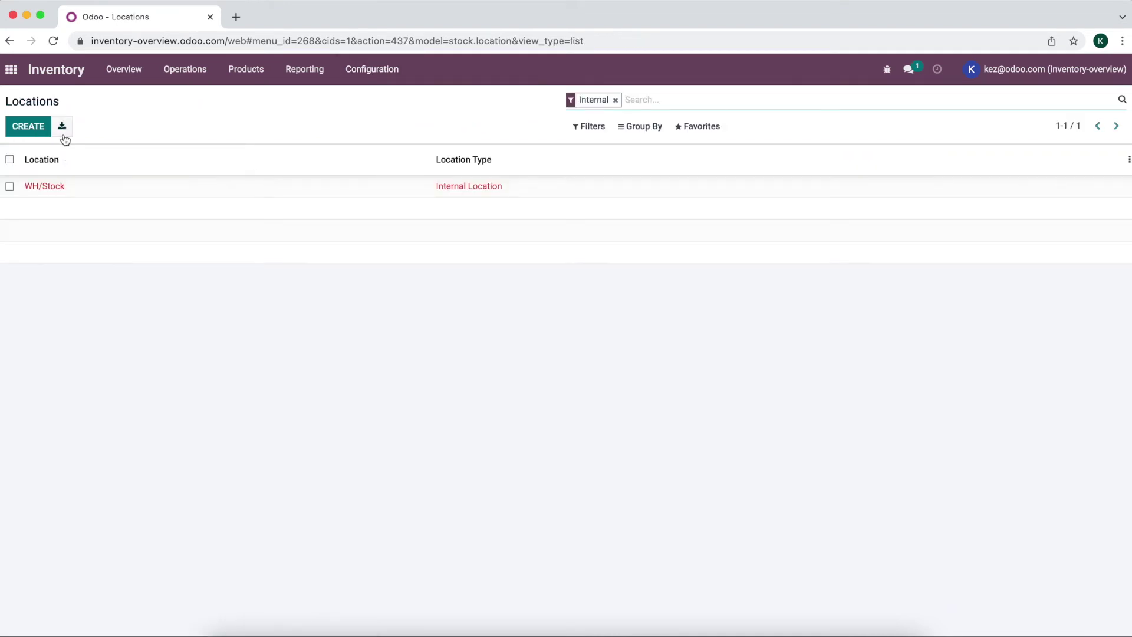
pyautogui.click(32, 128)
pyautogui.click(297, 269)
pyautogui.write('WH')
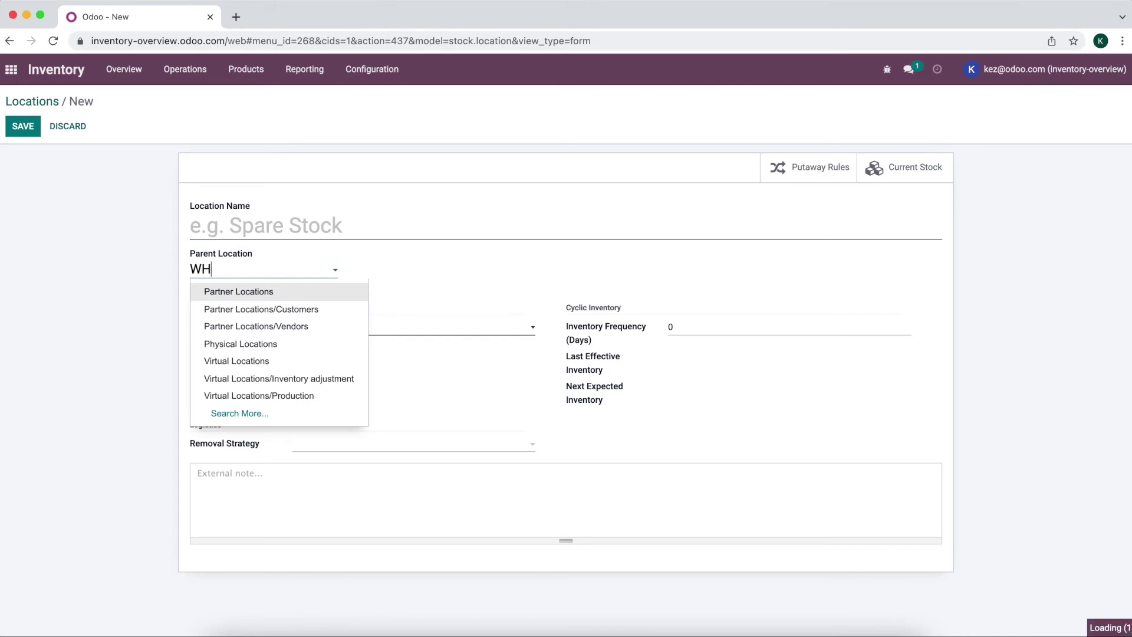
pyautogui.click(304, 291)
pyautogui.click(297, 225)
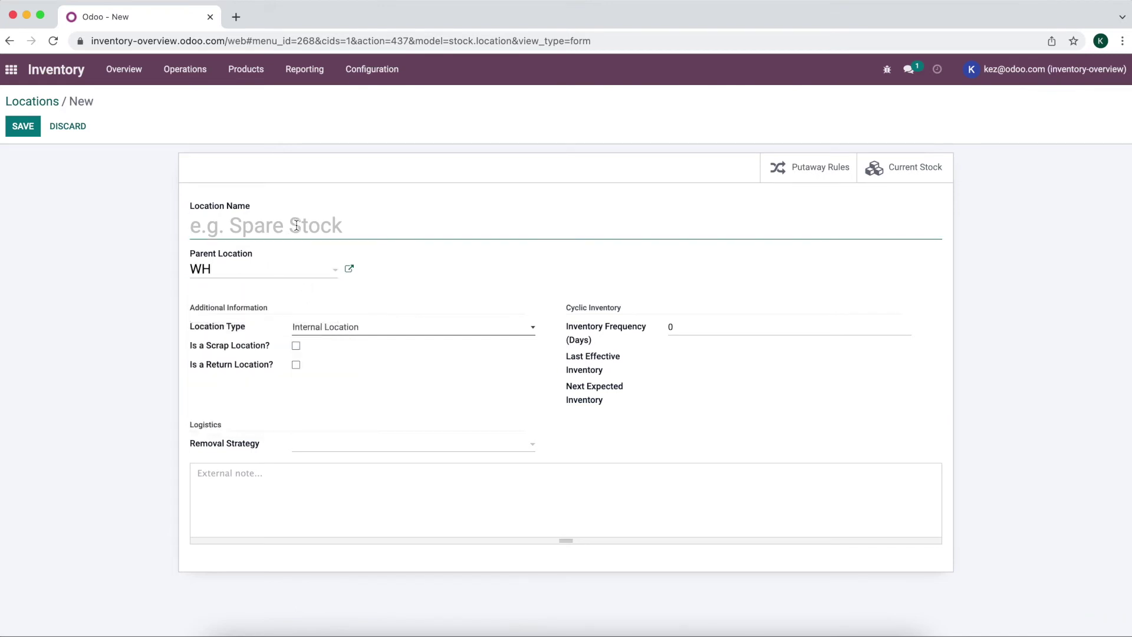
pyautogui.write('Sharpening')
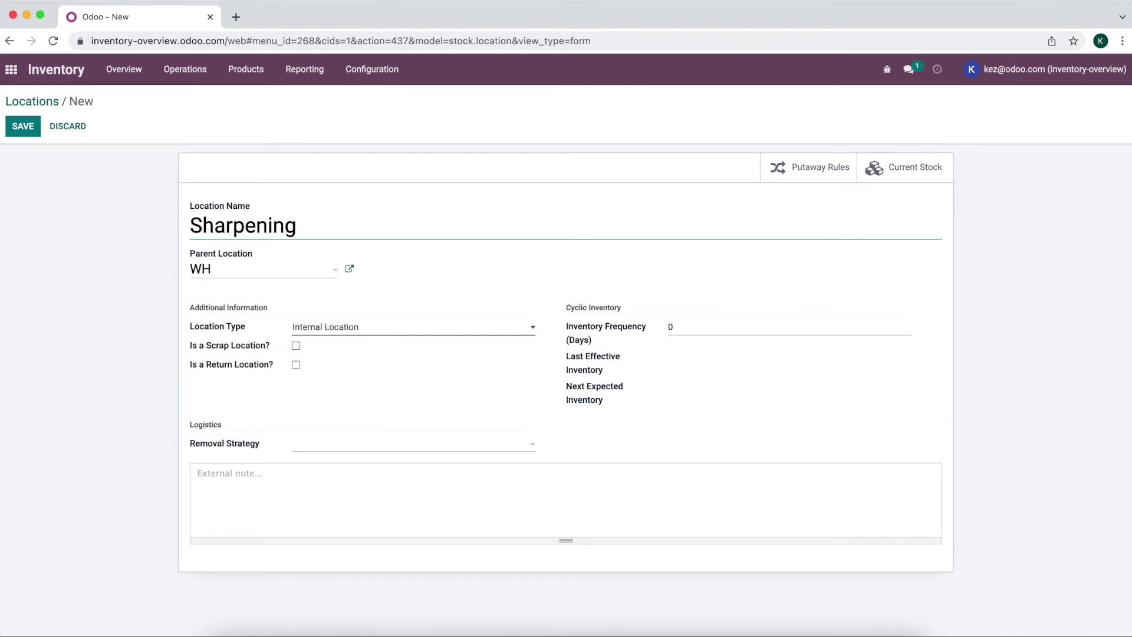
pyautogui.press('BackSpace')
pyautogui.click(34, 133)
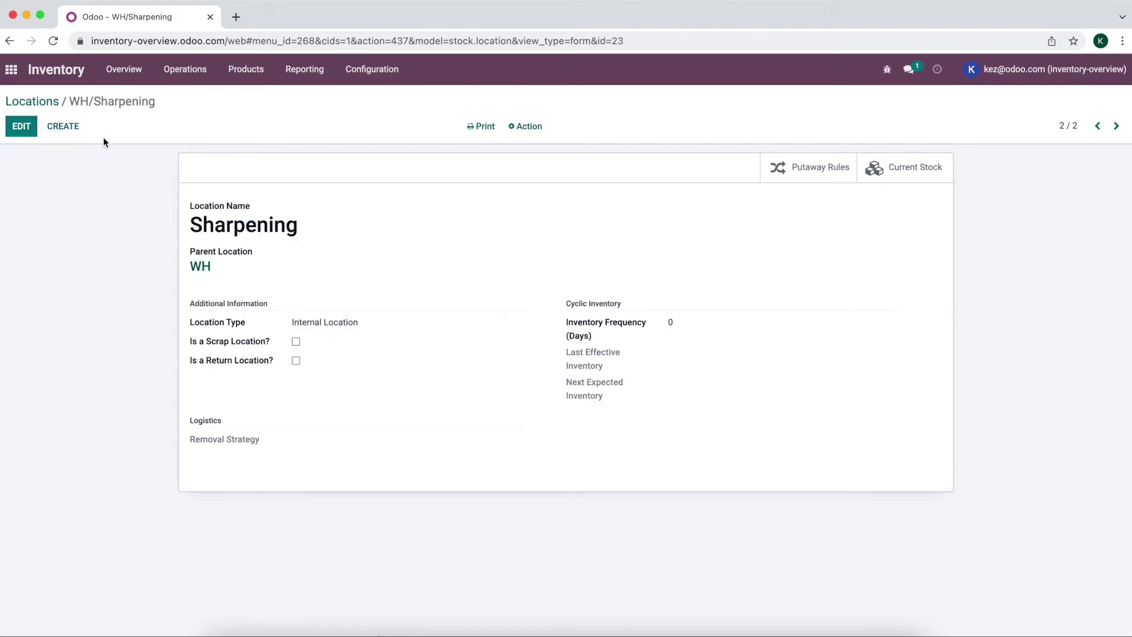
# Create and save an internal location named Shine with WH/Stock as its parent location.
pyautogui.click(74, 130)
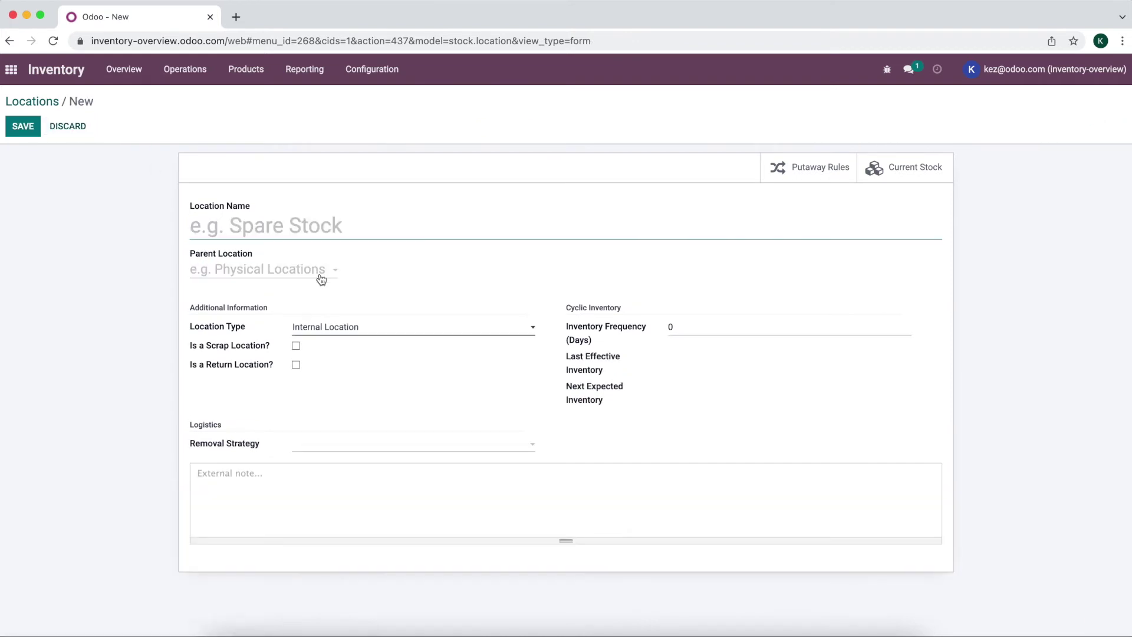
pyautogui.write('Shine')
pyautogui.click(312, 271)
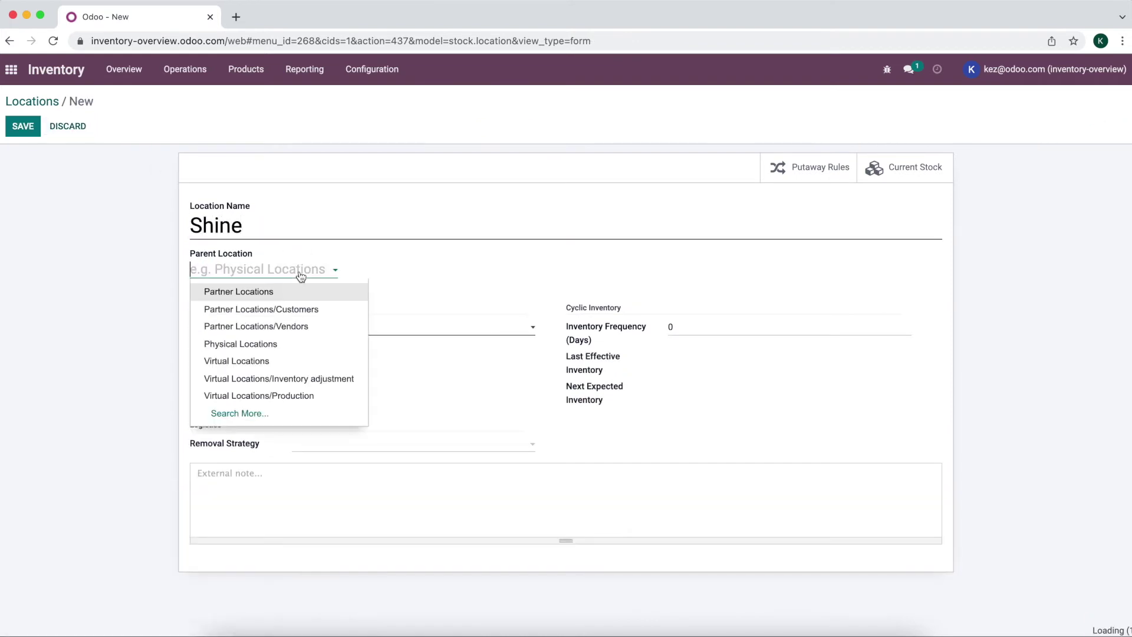
pyautogui.write('wh')
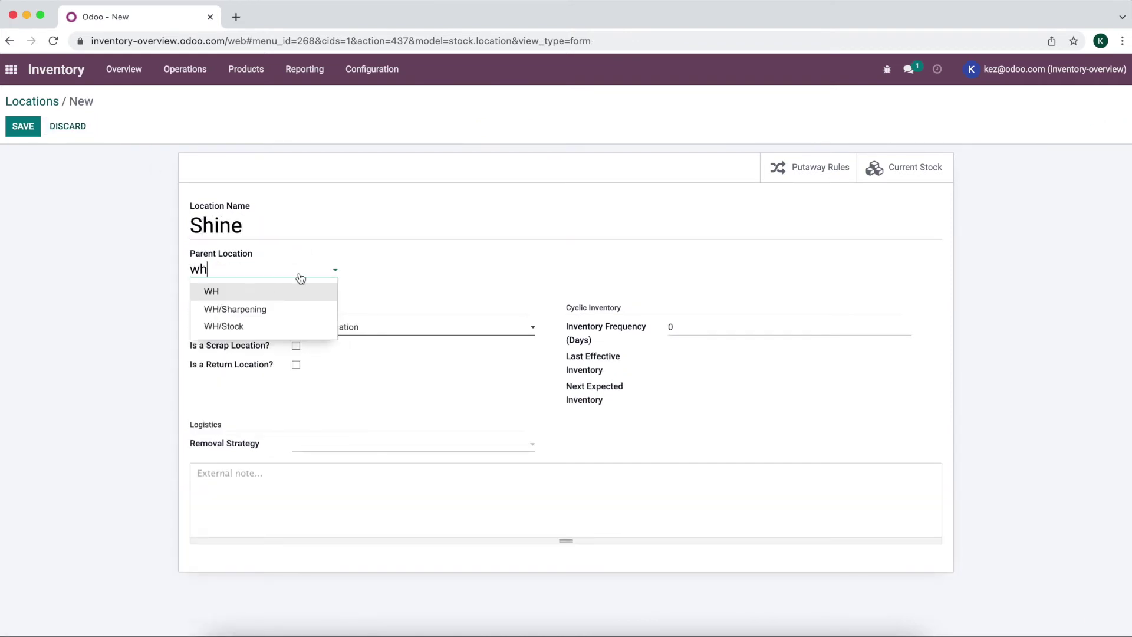
pyautogui.click(275, 293)
pyautogui.write('/s')
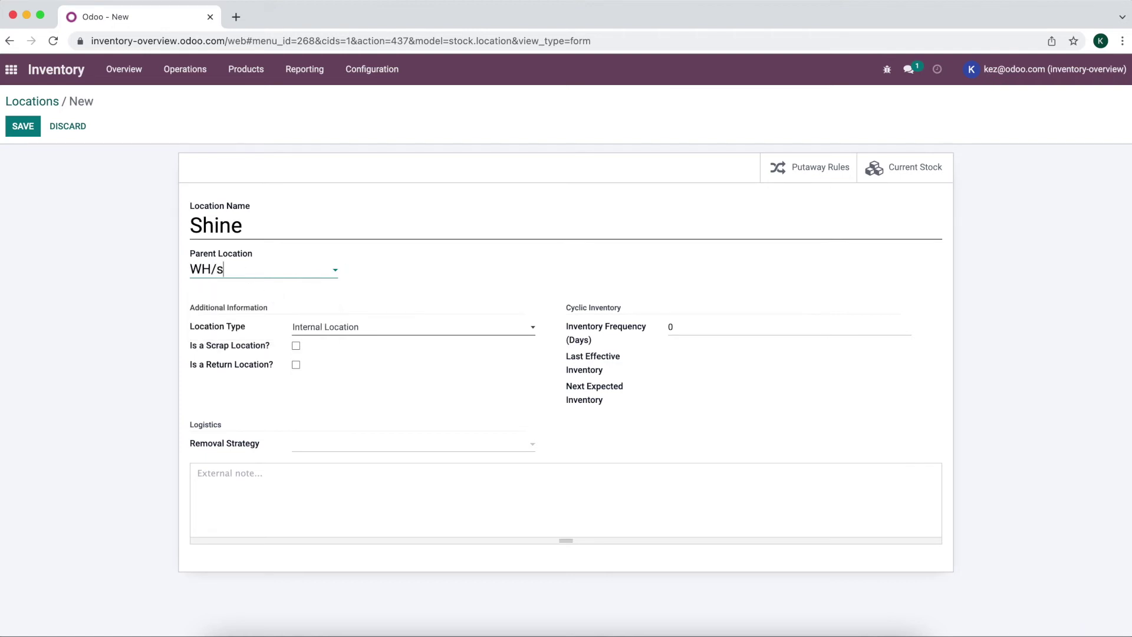
pyautogui.click(236, 309)
pyautogui.click(23, 126)
# Change the Sharpening location's parent location to WH/Stock and save the record.
pyautogui.click(43, 103)
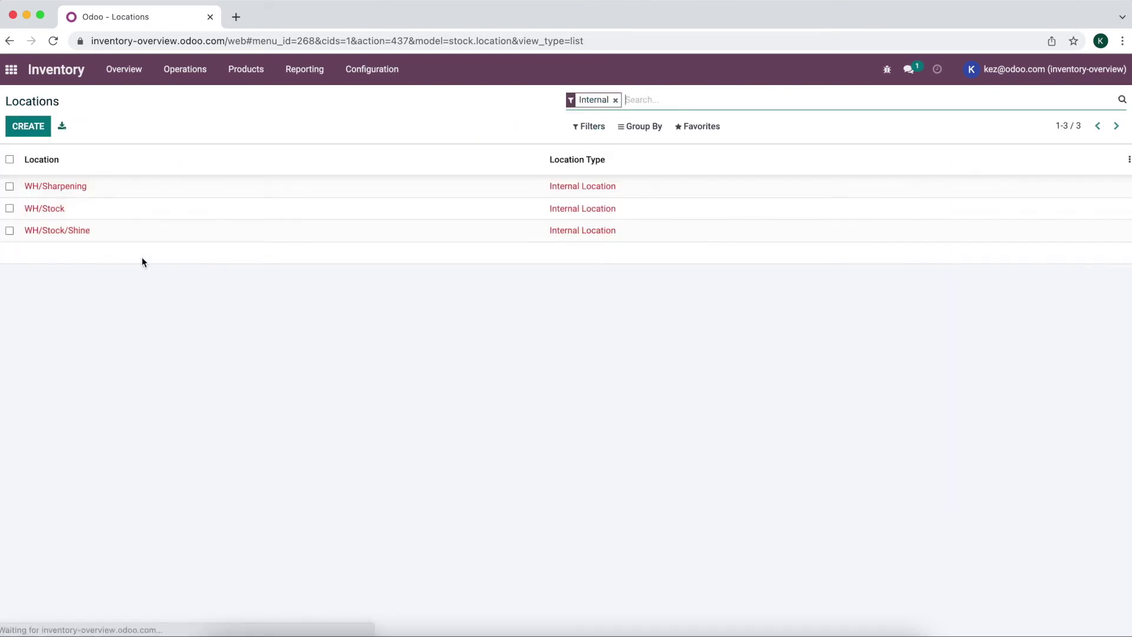
pyautogui.click(128, 212)
pyautogui.click(37, 104)
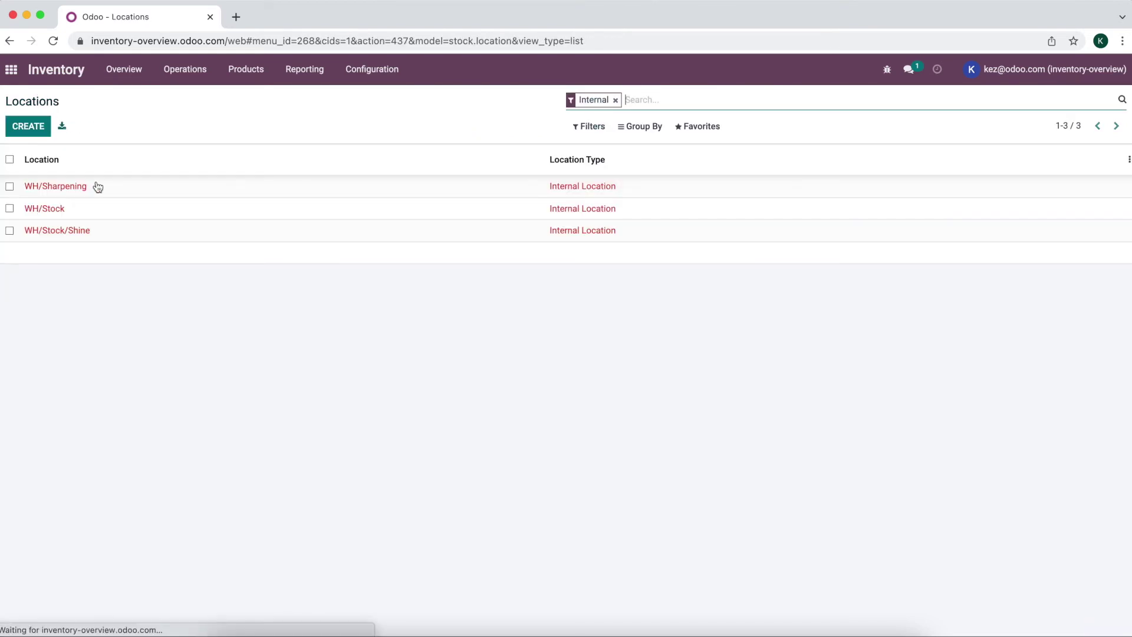
pyautogui.click(97, 189)
pyautogui.click(22, 125)
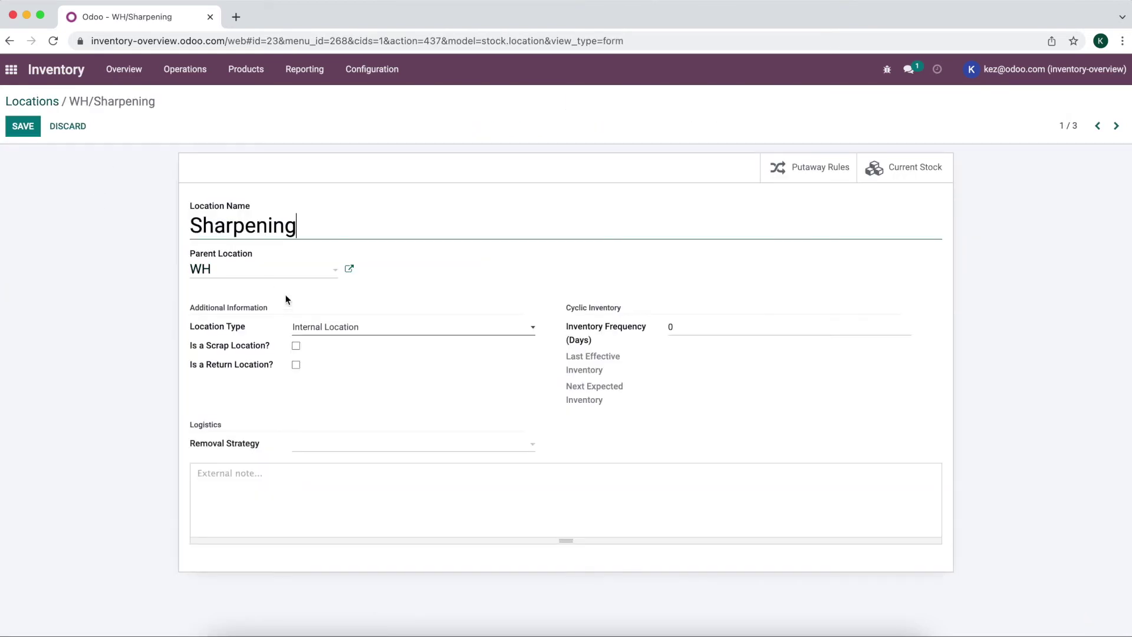
pyautogui.click(278, 275)
pyautogui.write('/s')
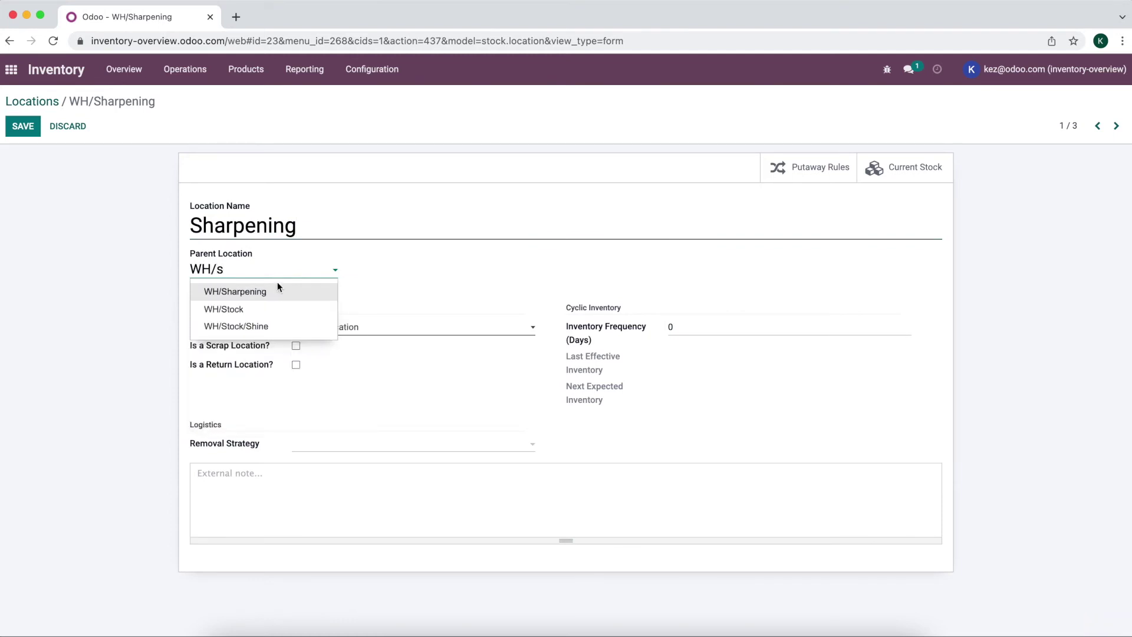
pyautogui.click(273, 309)
pyautogui.click(23, 127)
# Set the Sharpening operation type's default destination location to WH/Stock/Sharpening and save the record.
pyautogui.click(368, 71)
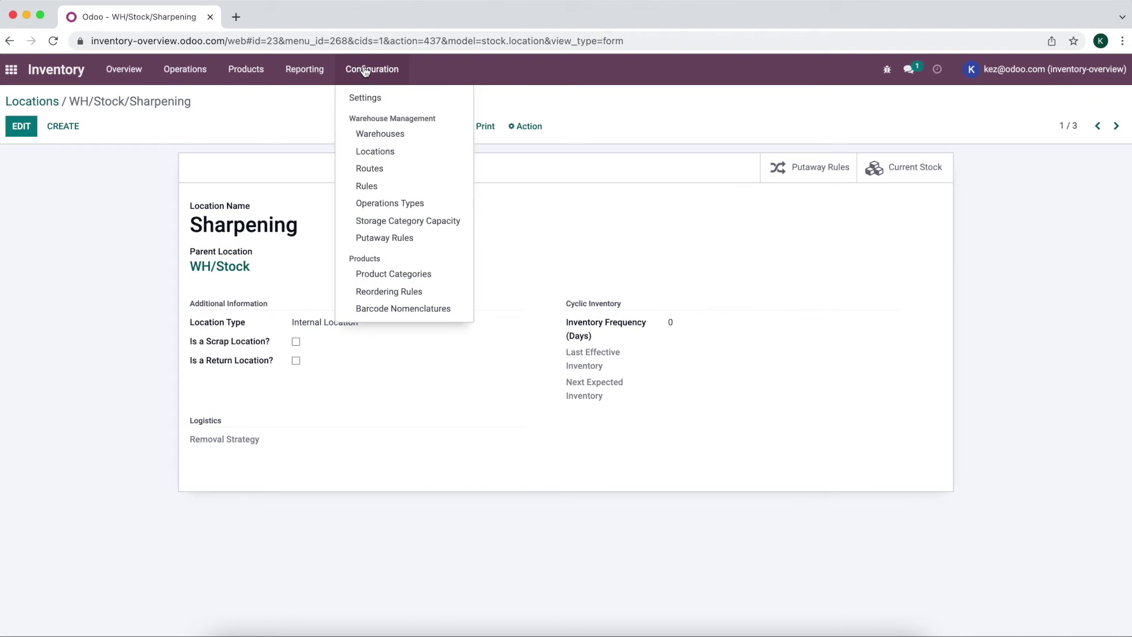
pyautogui.click(389, 200)
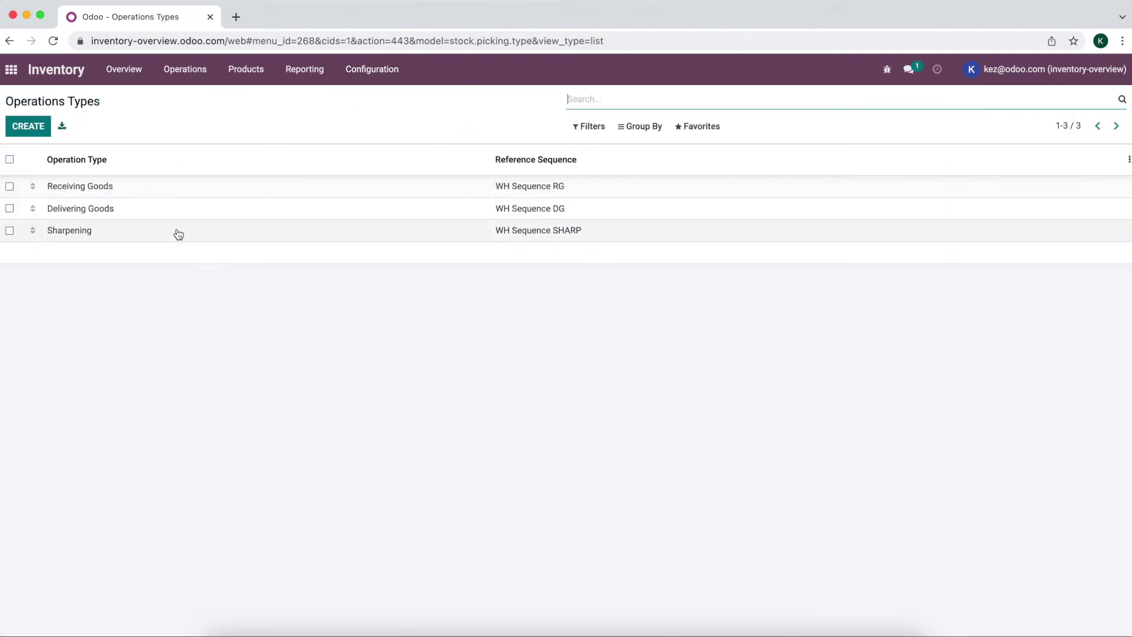
pyautogui.click(177, 230)
pyautogui.click(21, 126)
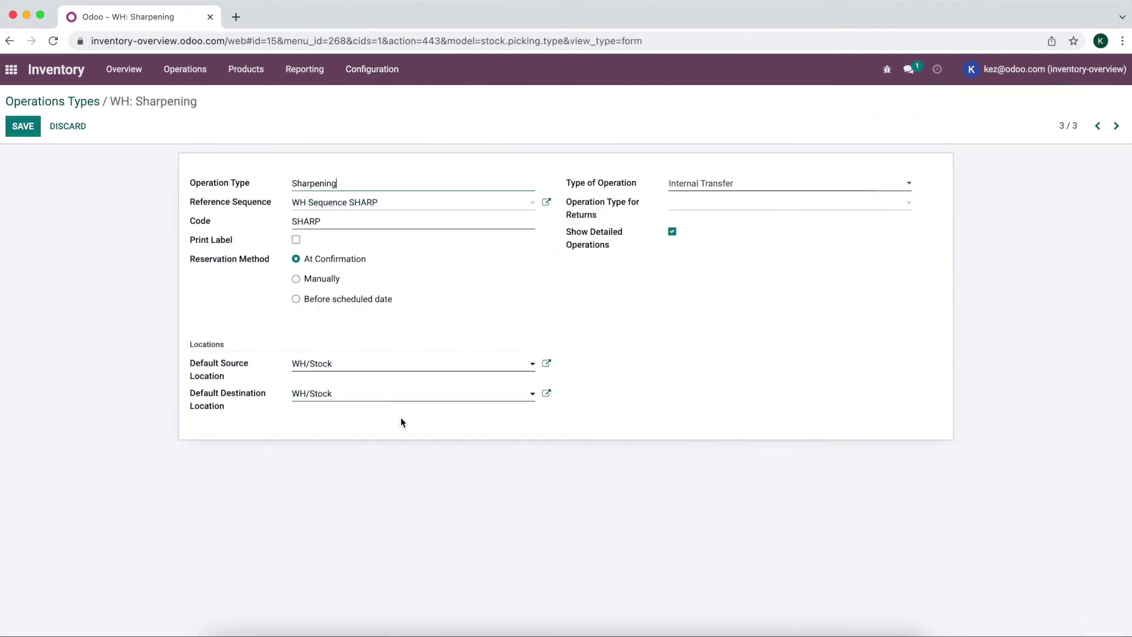
pyautogui.click(362, 396)
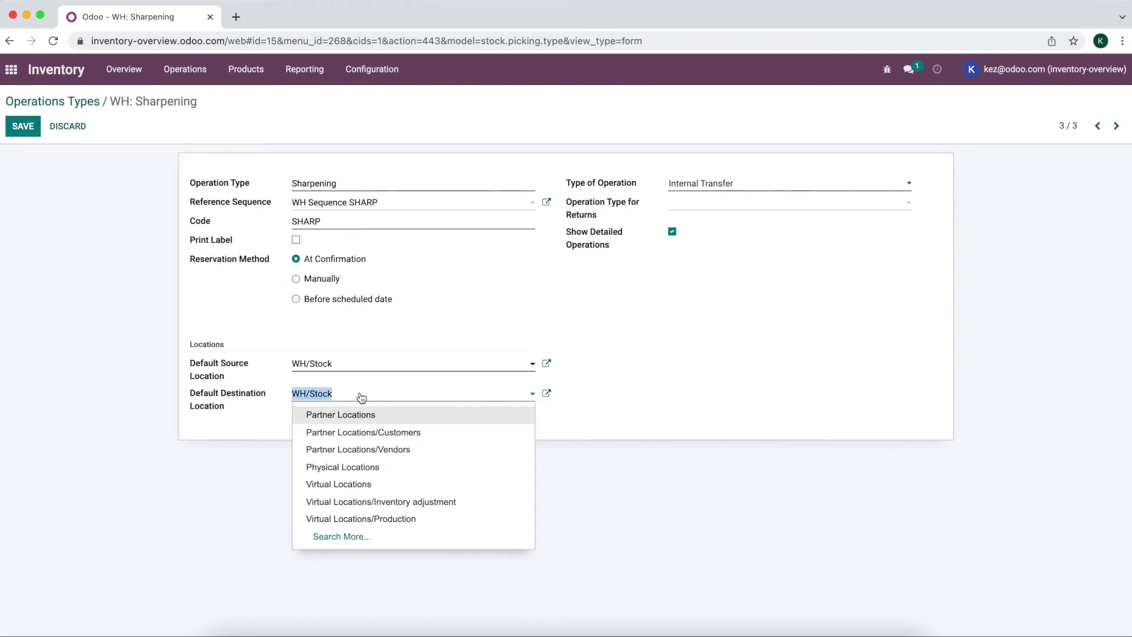
pyautogui.press('Right')
pyautogui.press('BackSpace')
pyautogui.press('BackSpace')
pyautogui.press('BackSpace')
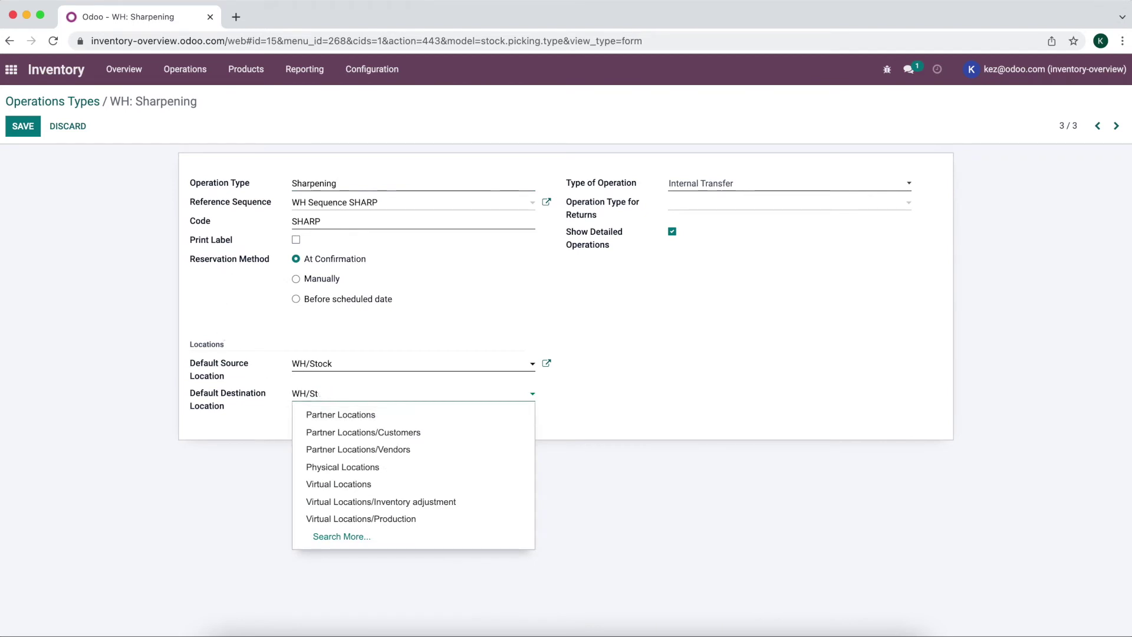
pyautogui.press('BackSpace')
pyautogui.press('BackSpace')
pyautogui.write('sh')
pyautogui.press('BackSpace')
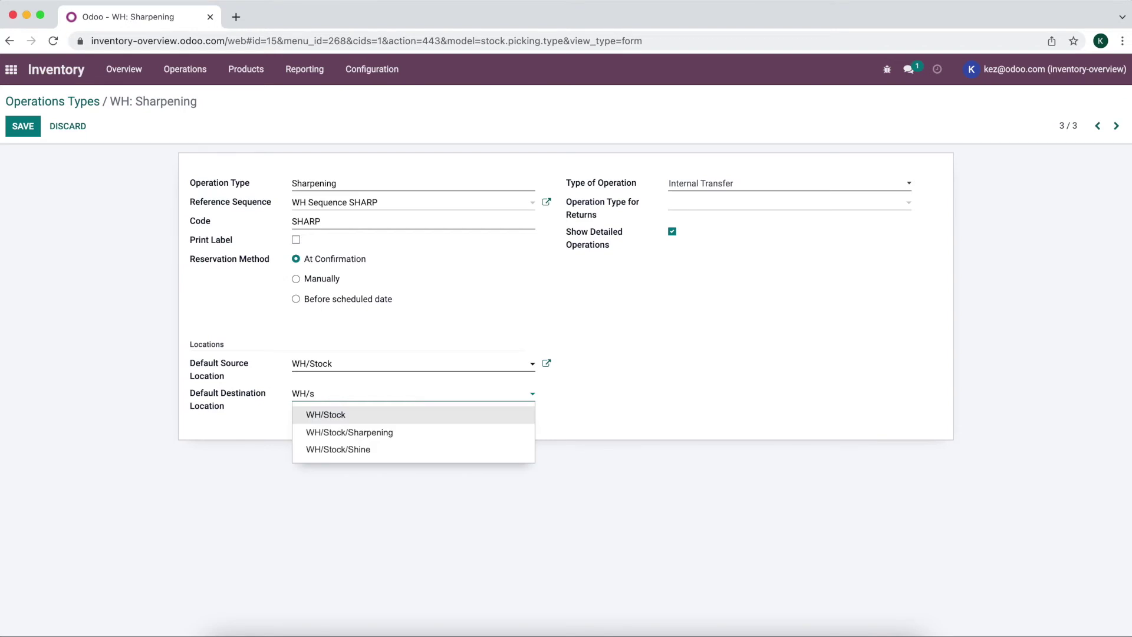
pyautogui.click(425, 435)
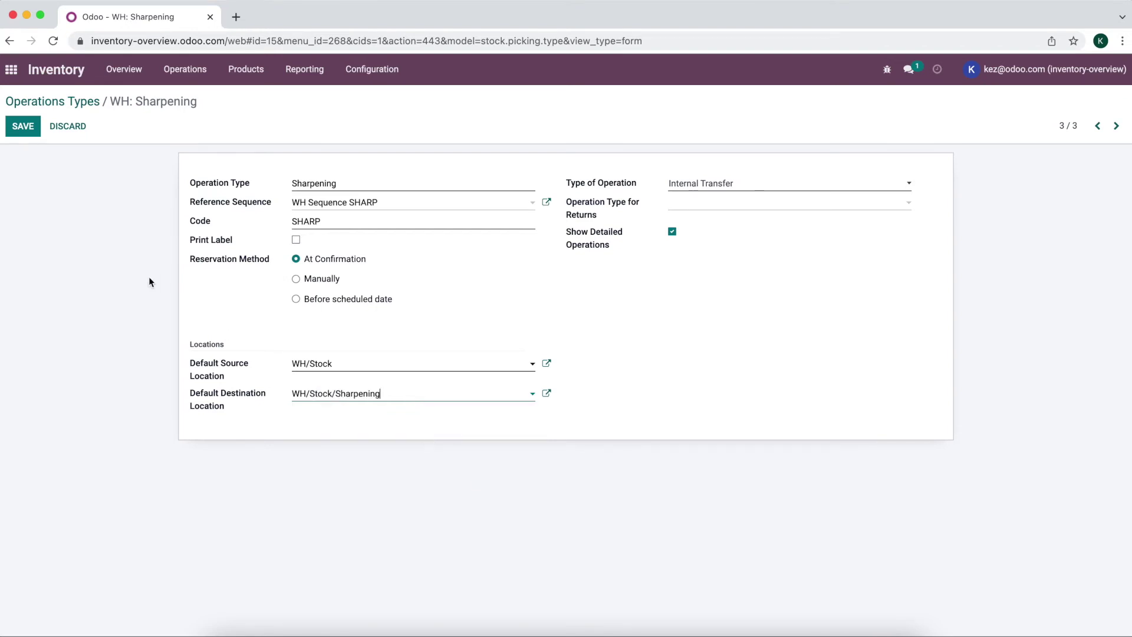
pyautogui.click(35, 132)
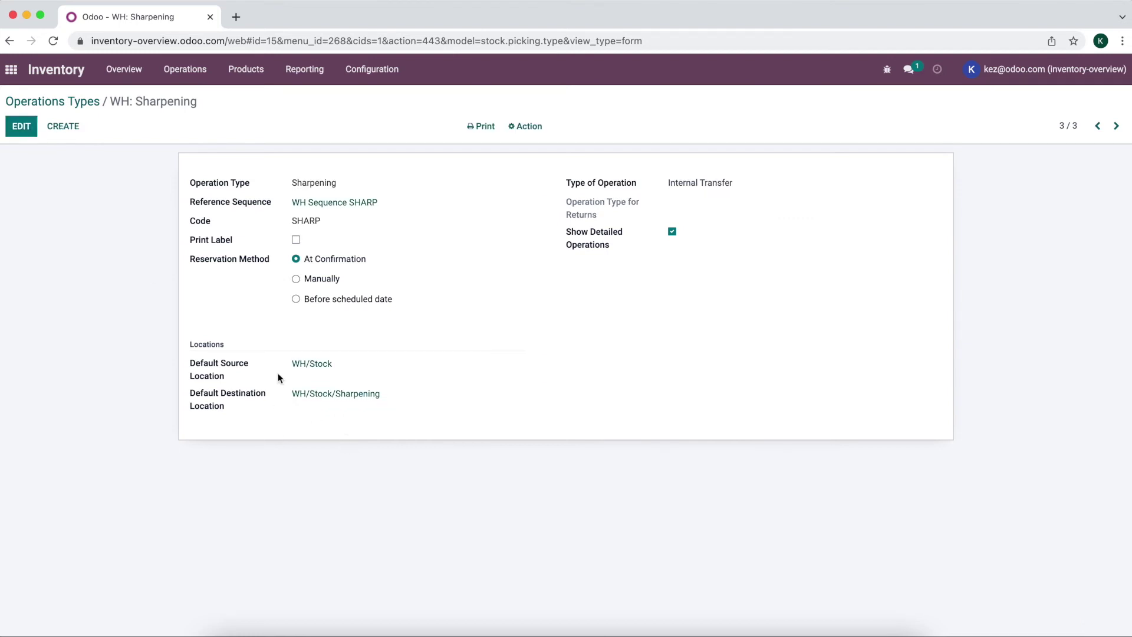
# Change the Sharpening operation type's default destination location to WH/Stock/Shine and save it.
pyautogui.click(91, 103)
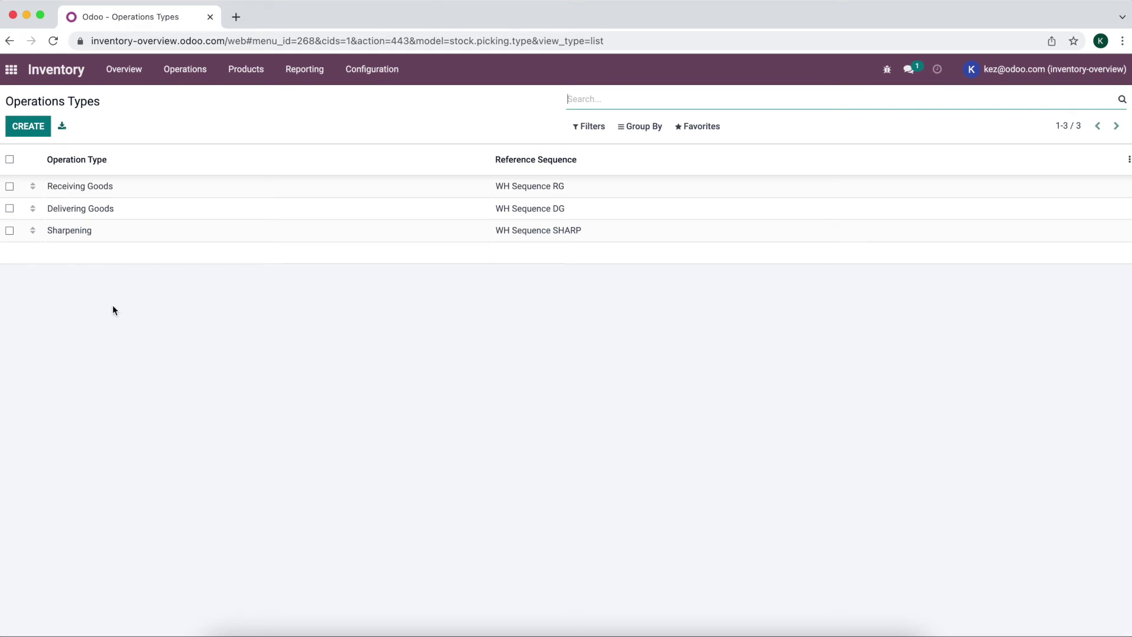
pyautogui.click(109, 234)
pyautogui.click(24, 127)
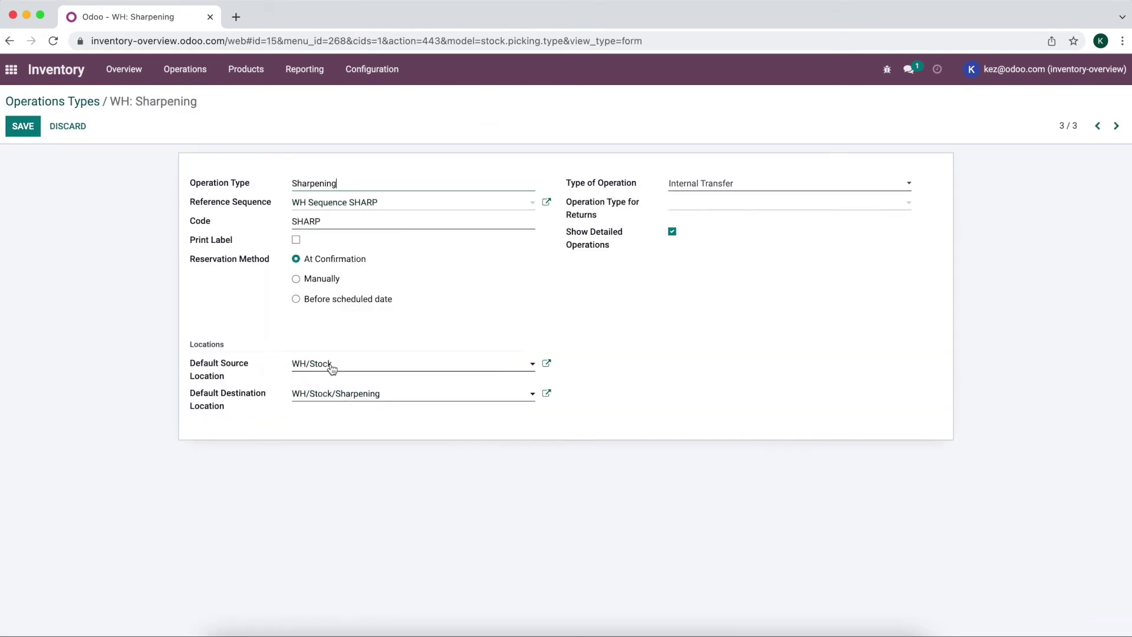
pyautogui.click(352, 399)
pyautogui.moveTo(332, 395); pyautogui.dragTo(433, 406)
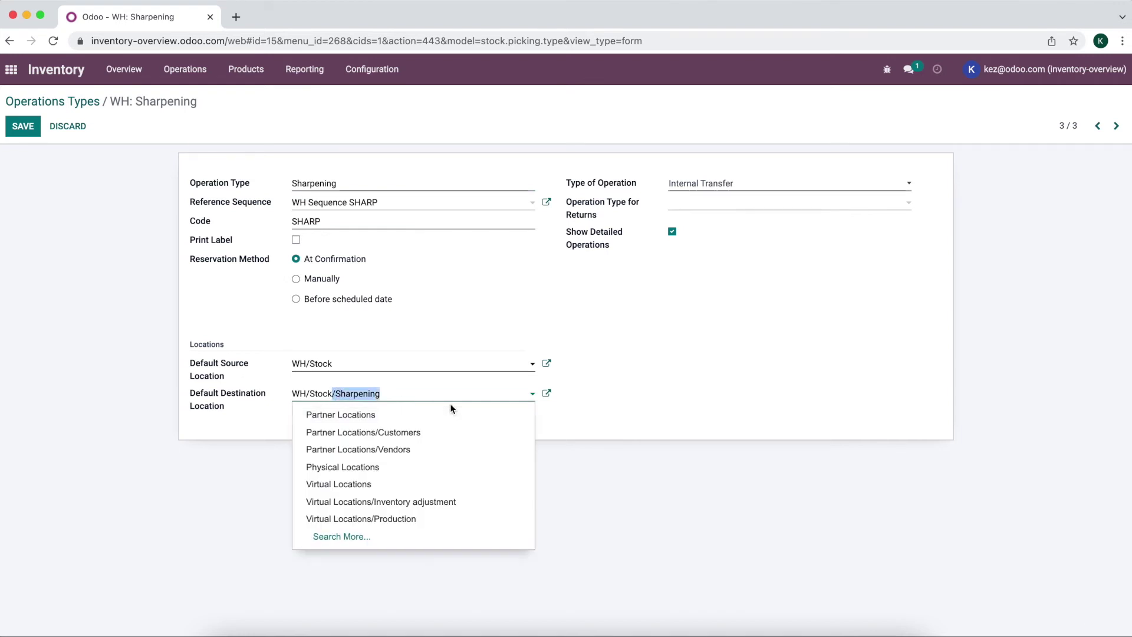
pyautogui.press('BackSpace')
pyautogui.click(430, 433)
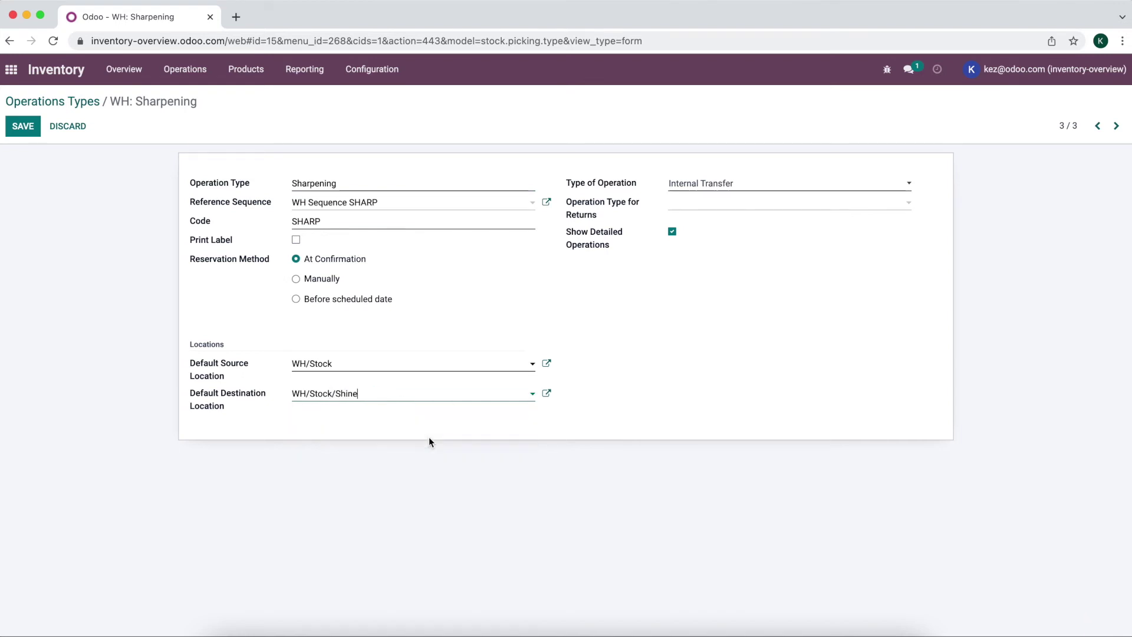
pyautogui.click(24, 130)
# Start a new operation type named Shine with the code SHINE and Internal Transfer as its type of operation.
pyautogui.click(69, 130)
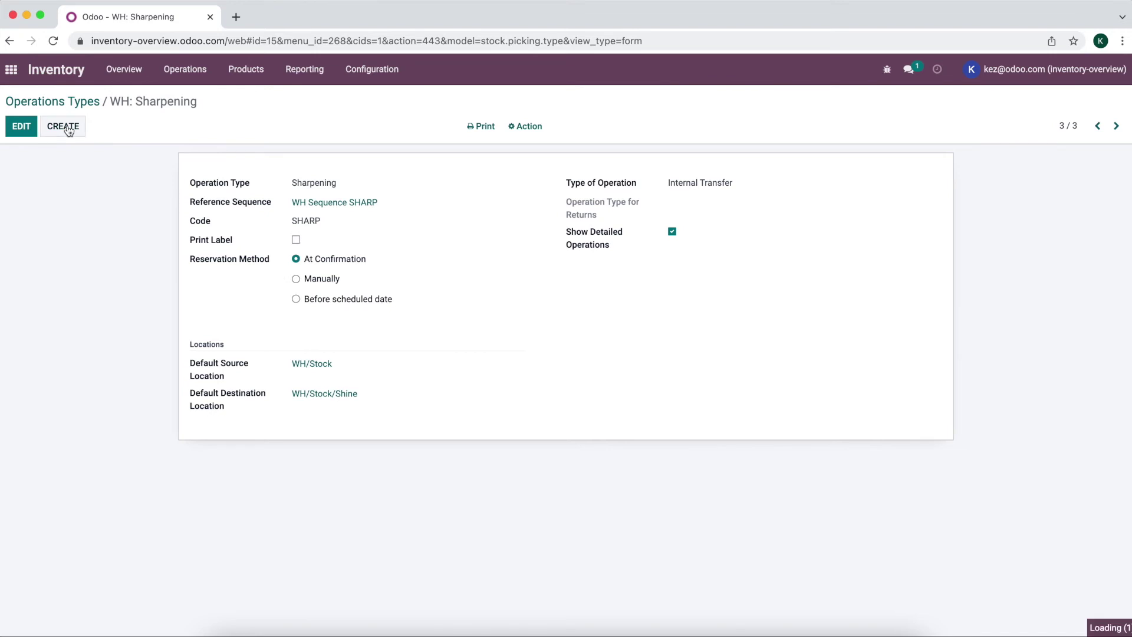
pyautogui.write('Shine')
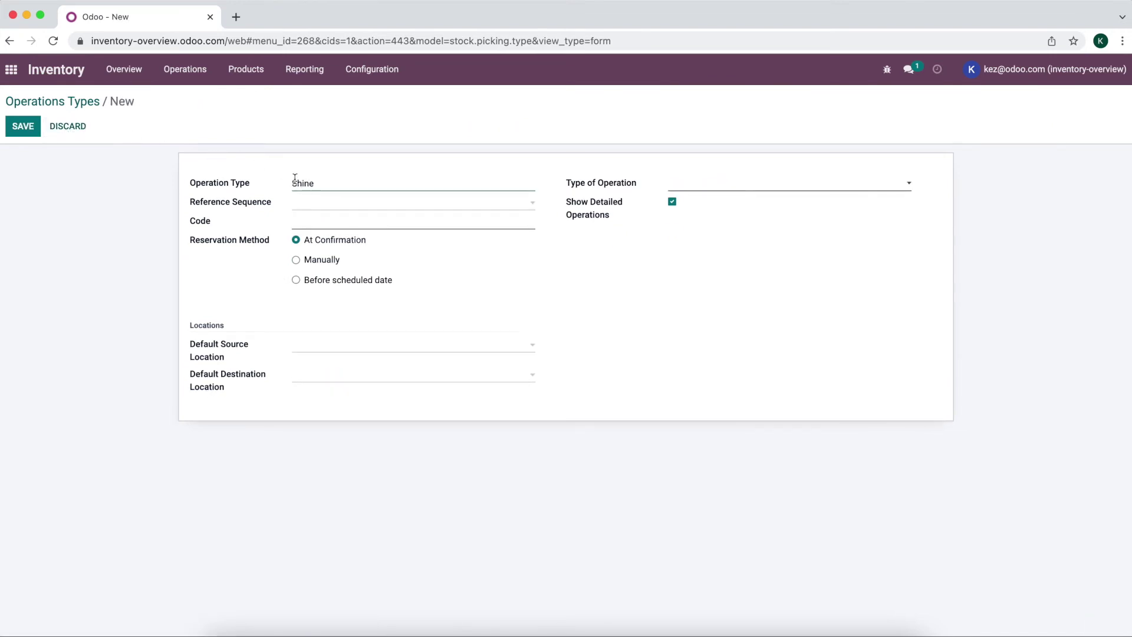
pyautogui.click(326, 222)
pyautogui.write('SHINE')
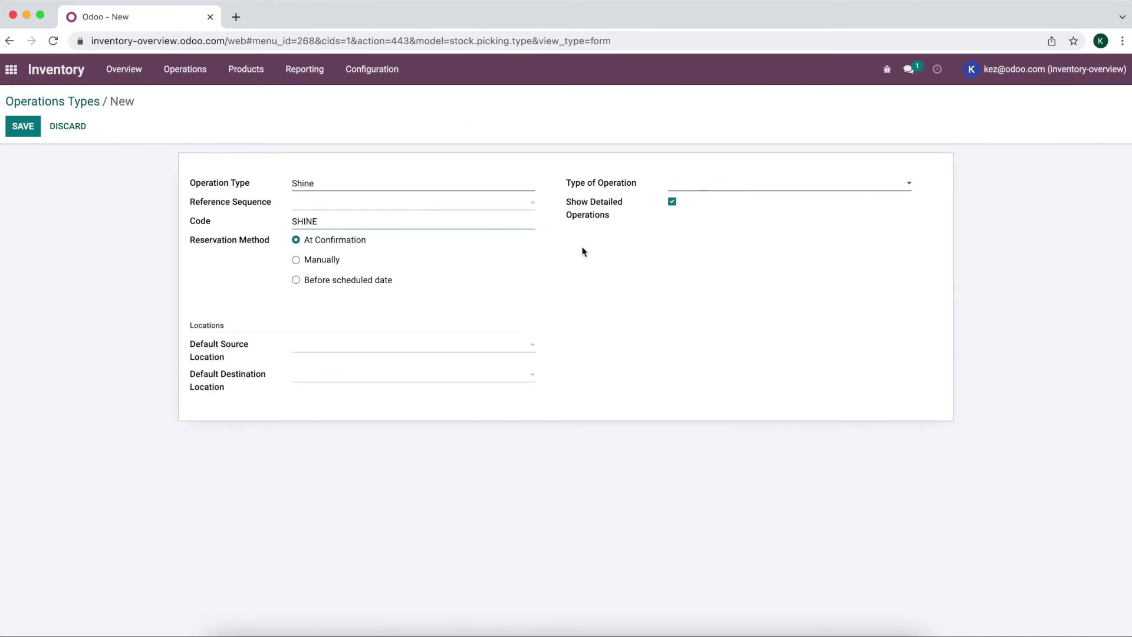
pyautogui.click(694, 184)
pyautogui.click(700, 212)
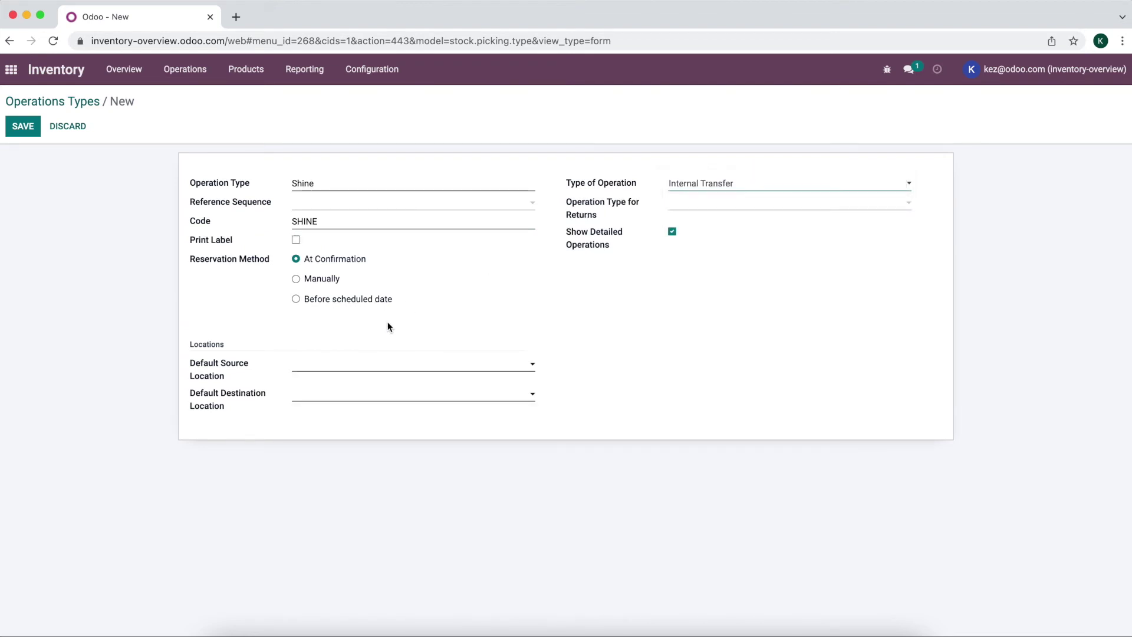
# Set the Shine operation type's default source location to WH/Stock/Sharpening.
pyautogui.click(323, 369)
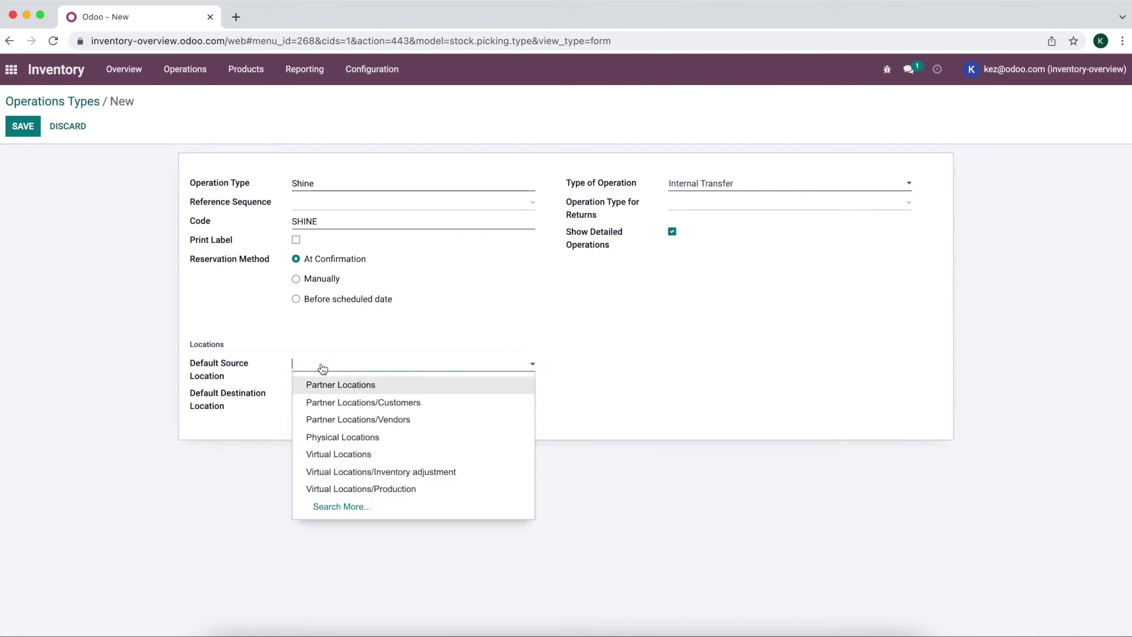
pyautogui.write('sharp')
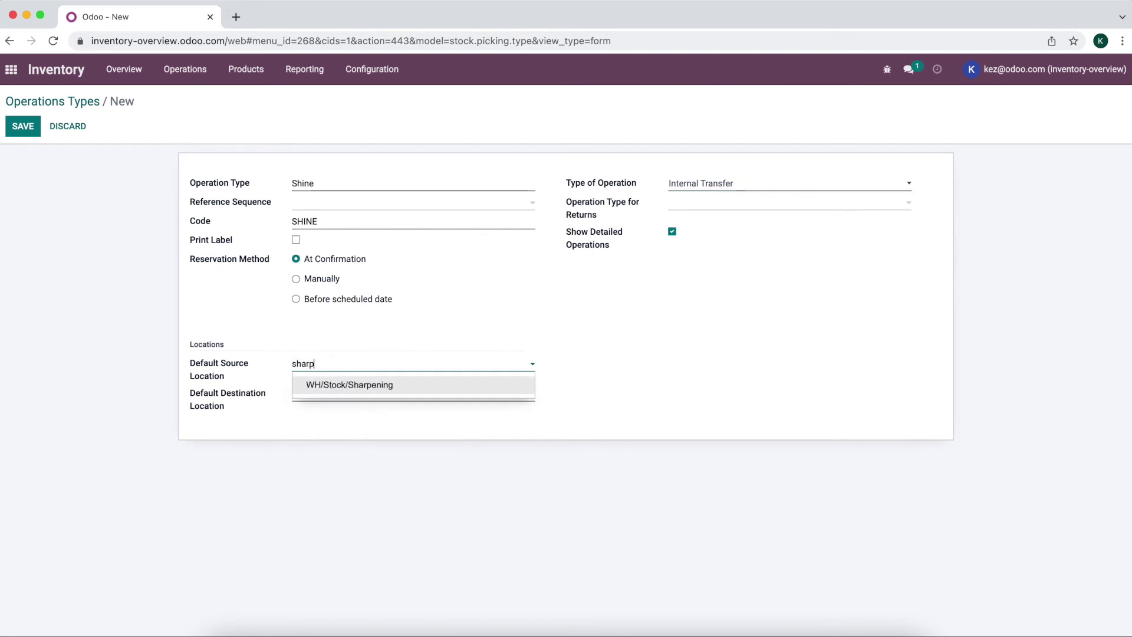
pyautogui.click(343, 388)
# Choose WH/Stock/Sharpening from the full location list as the Shine operation type's default destination location.
pyautogui.click(320, 394)
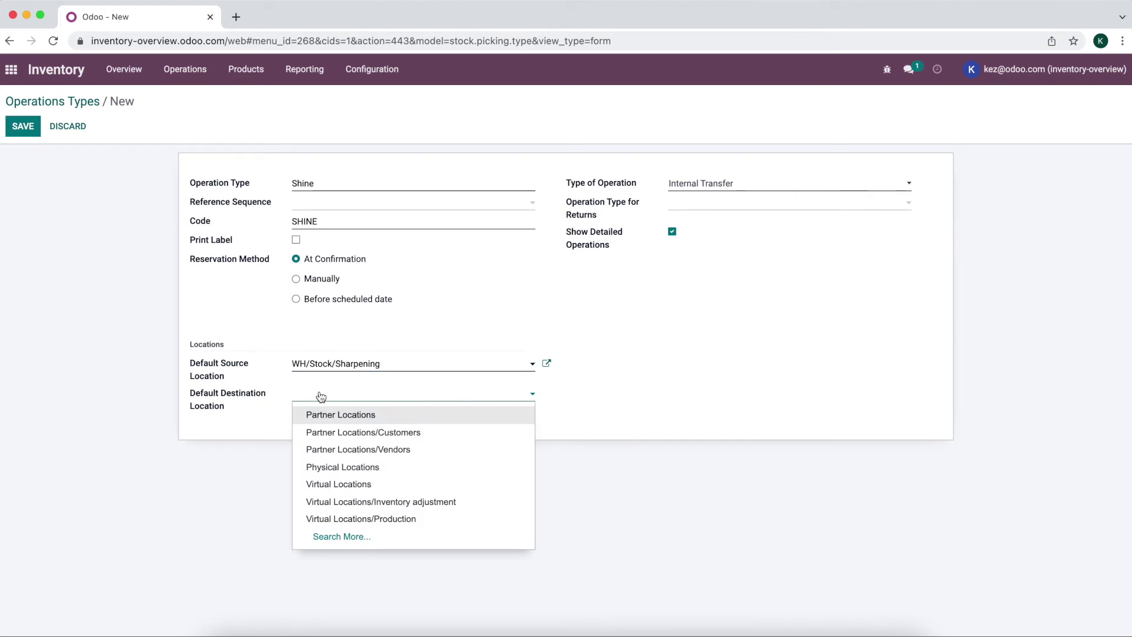
pyautogui.click(342, 538)
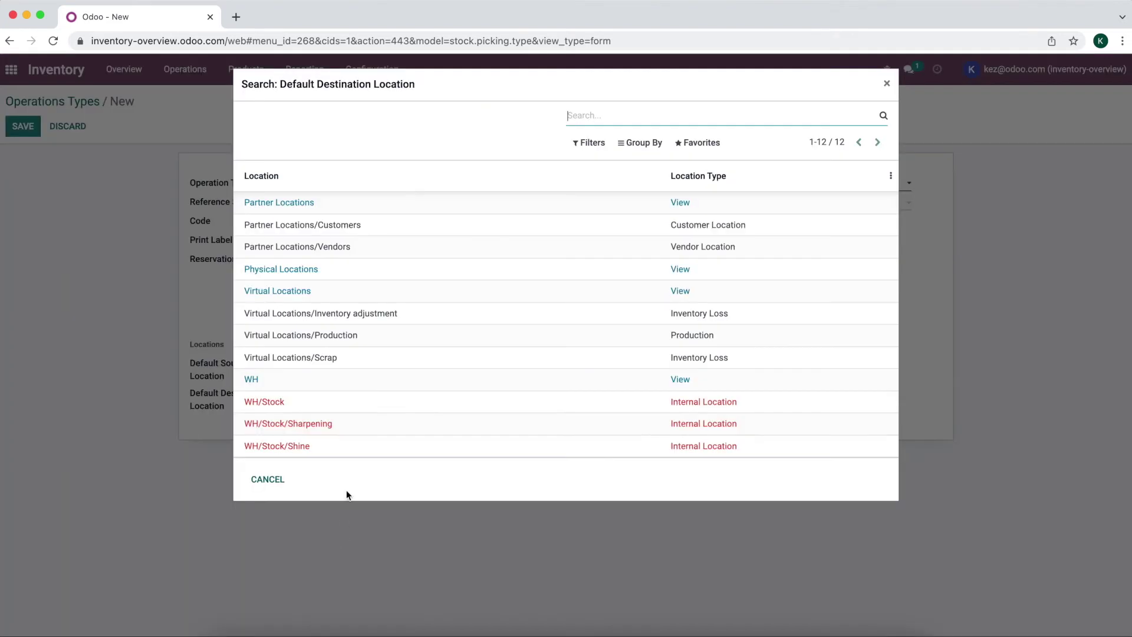
pyautogui.click(345, 431)
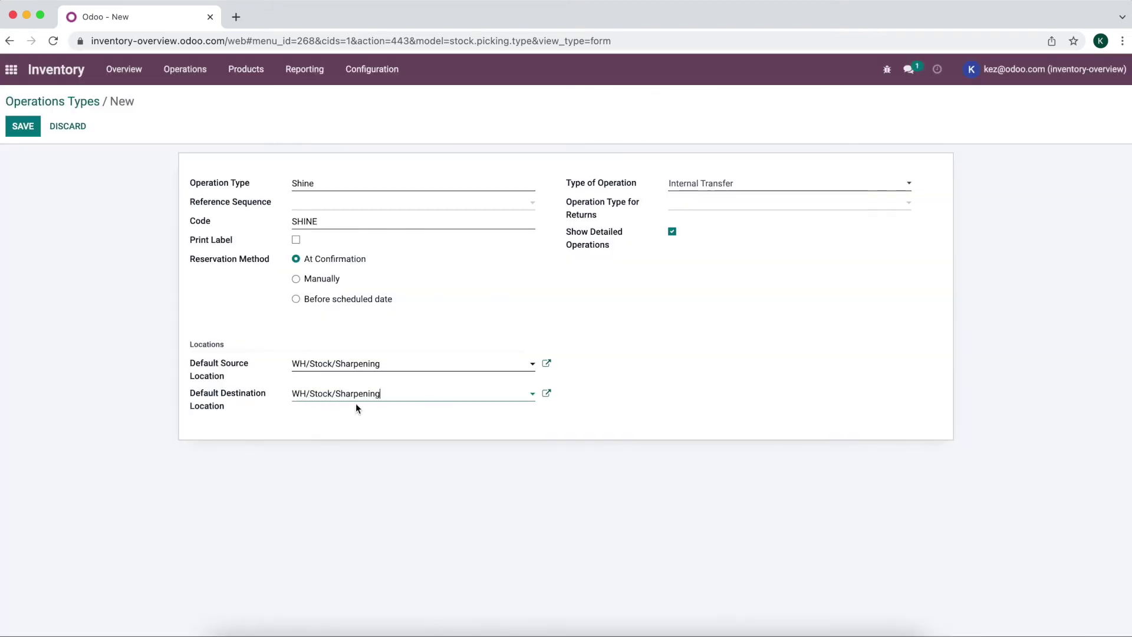
# Set the Shine operation type's default destination location to WH/Stock/Shine and save the record.
pyautogui.click(323, 394)
pyautogui.moveTo(335, 393); pyautogui.dragTo(439, 409)
pyautogui.write('shine')
pyautogui.click(413, 422)
pyautogui.click(22, 127)
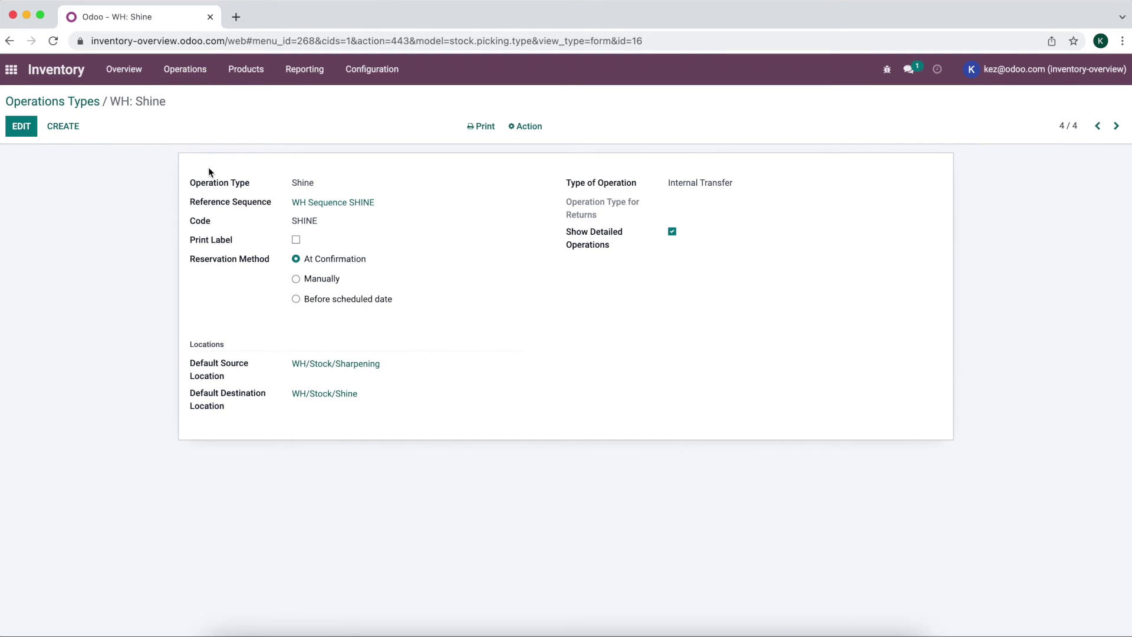
# Reorder the operation types so that Shine sits above Sharpening.
pyautogui.click(79, 104)
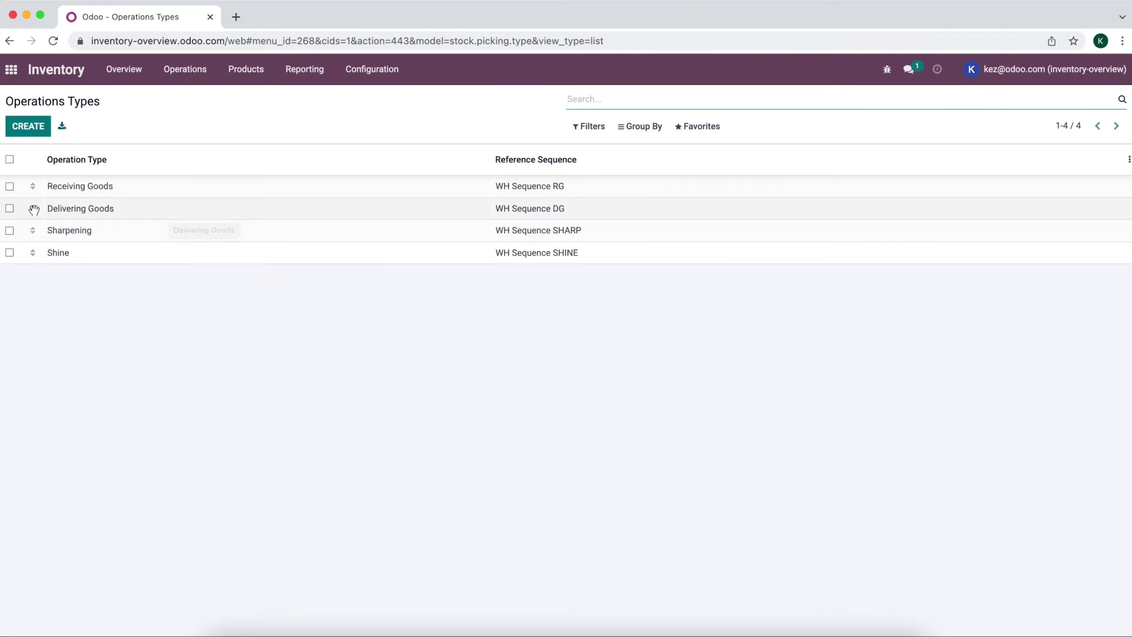
pyautogui.moveTo(33, 257); pyautogui.dragTo(77, 234)
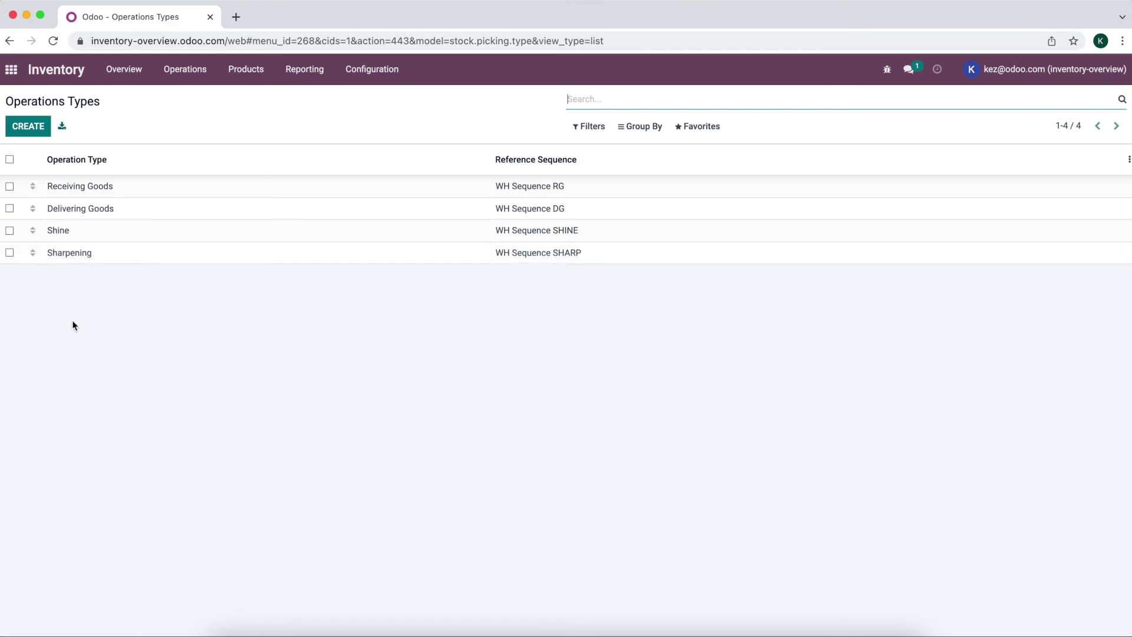
# Start a new route named SHARPEN - SHINE - DELIVER and make it applicable on sales order lines.
pyautogui.click(390, 74)
pyautogui.click(391, 169)
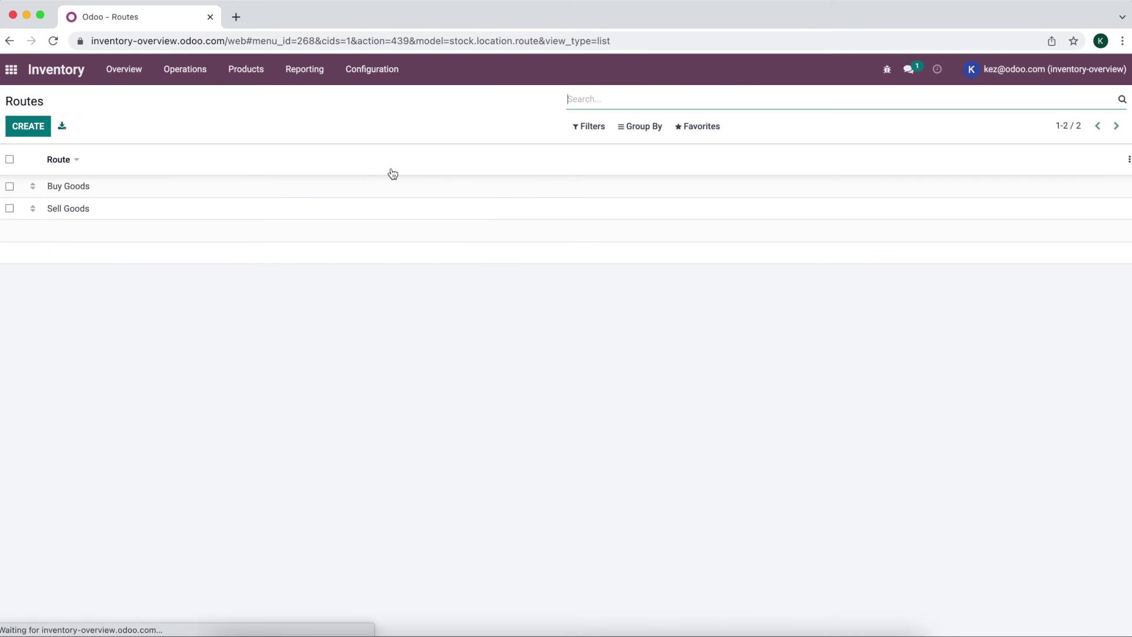
pyautogui.click(38, 131)
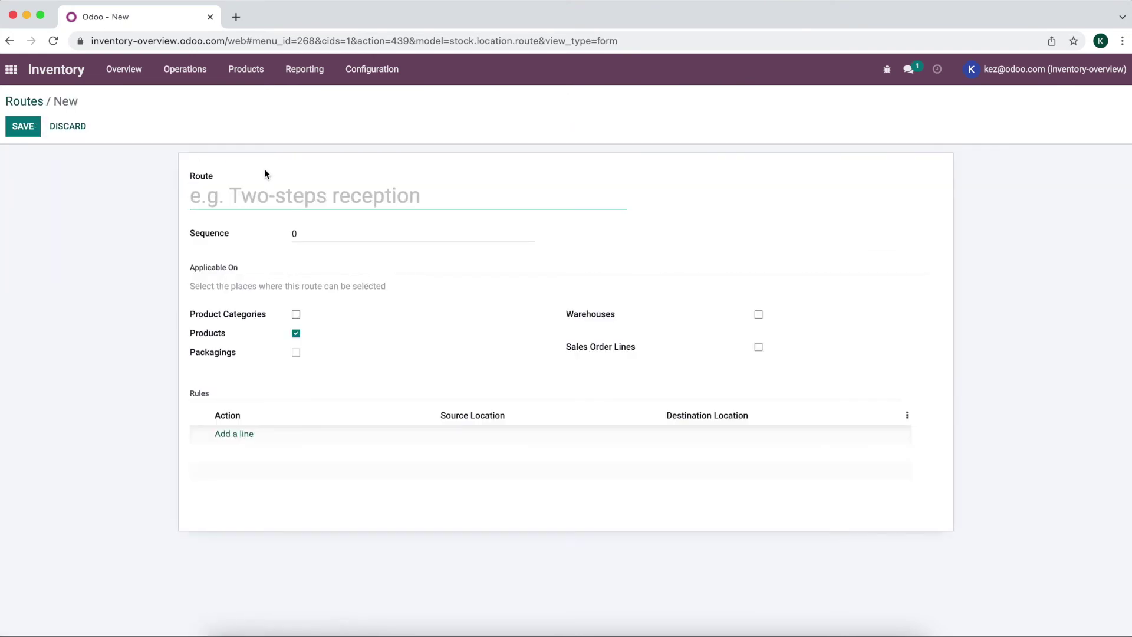
pyautogui.write('S')
pyautogui.press('BackSpace')
pyautogui.write('S')
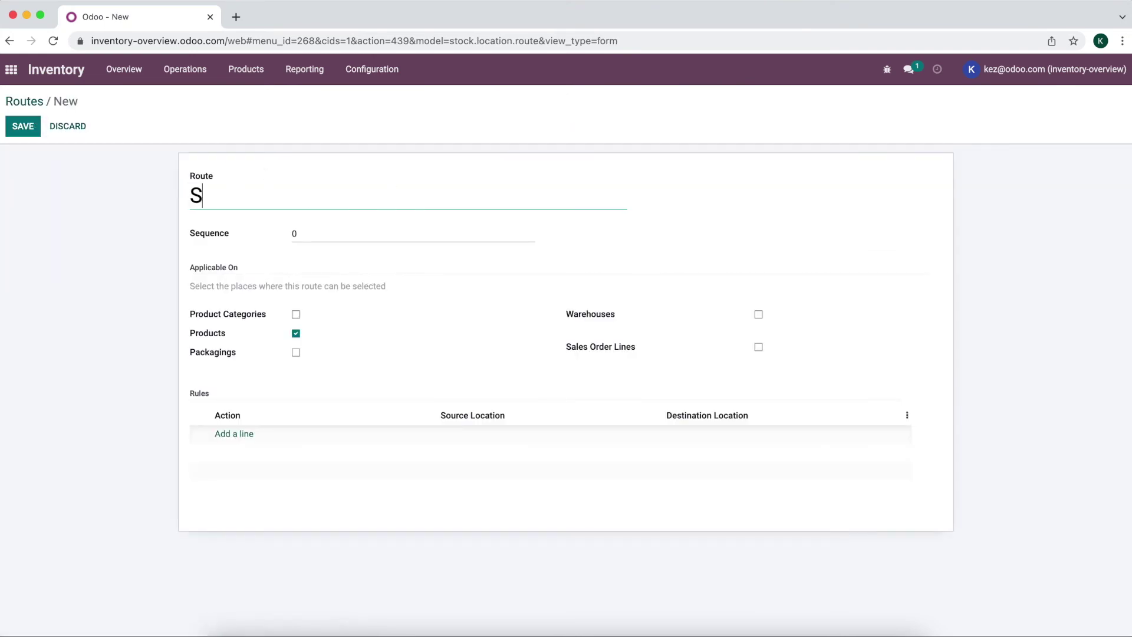
pyautogui.write('HIN')
pyautogui.press('BackSpace')
pyautogui.press('BackSpace')
pyautogui.write('ARPEN ')
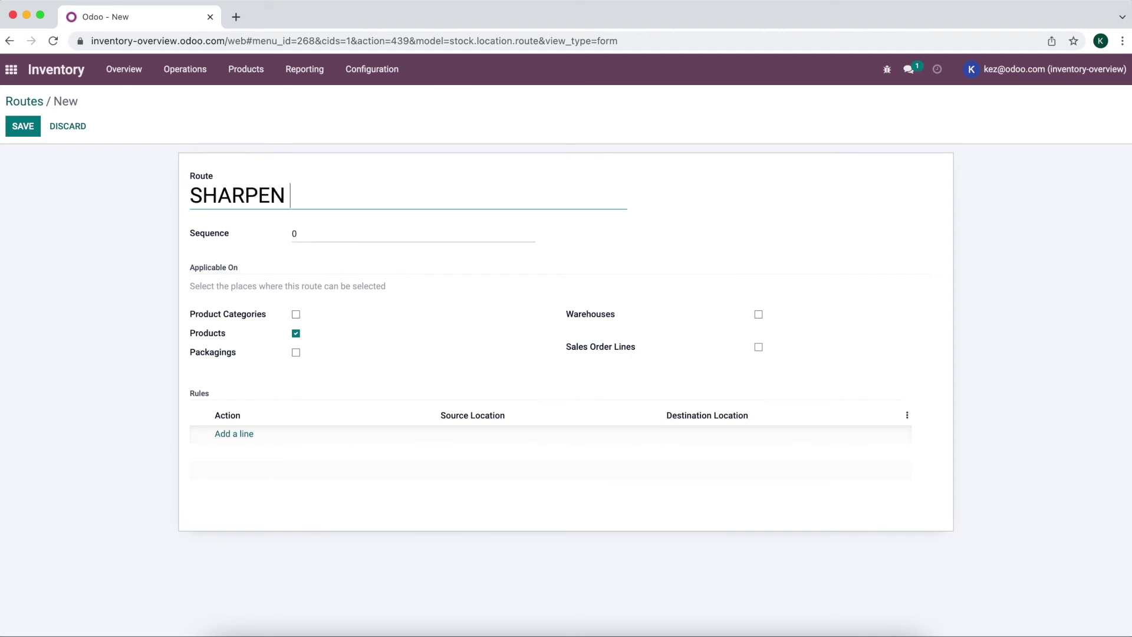
pyautogui.write('- SHINE - DELIVER')
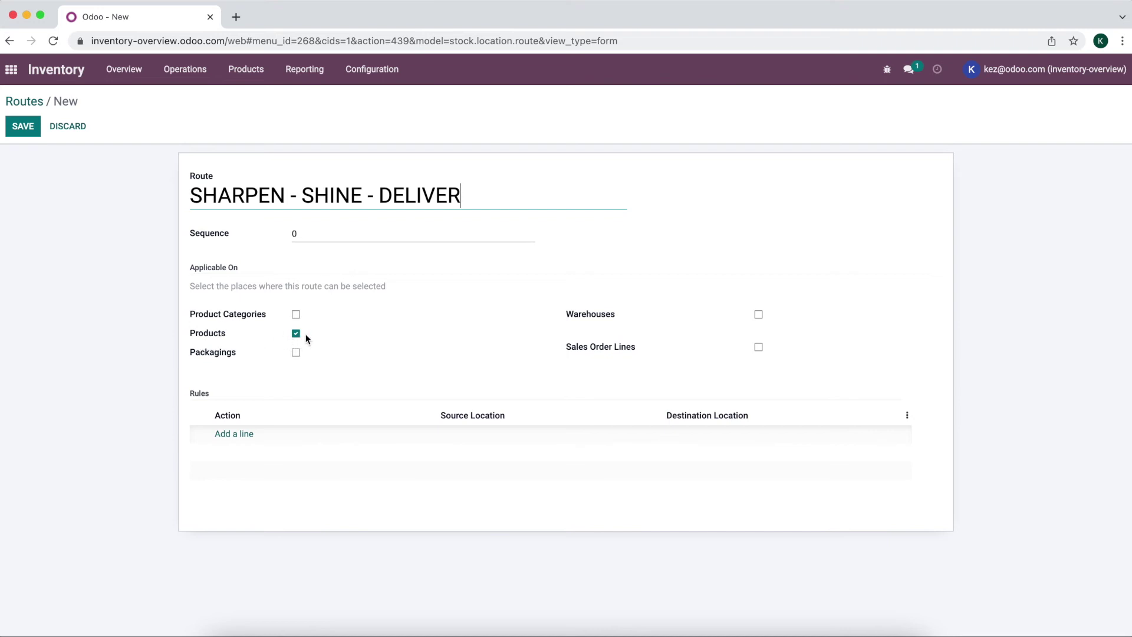
pyautogui.click(758, 348)
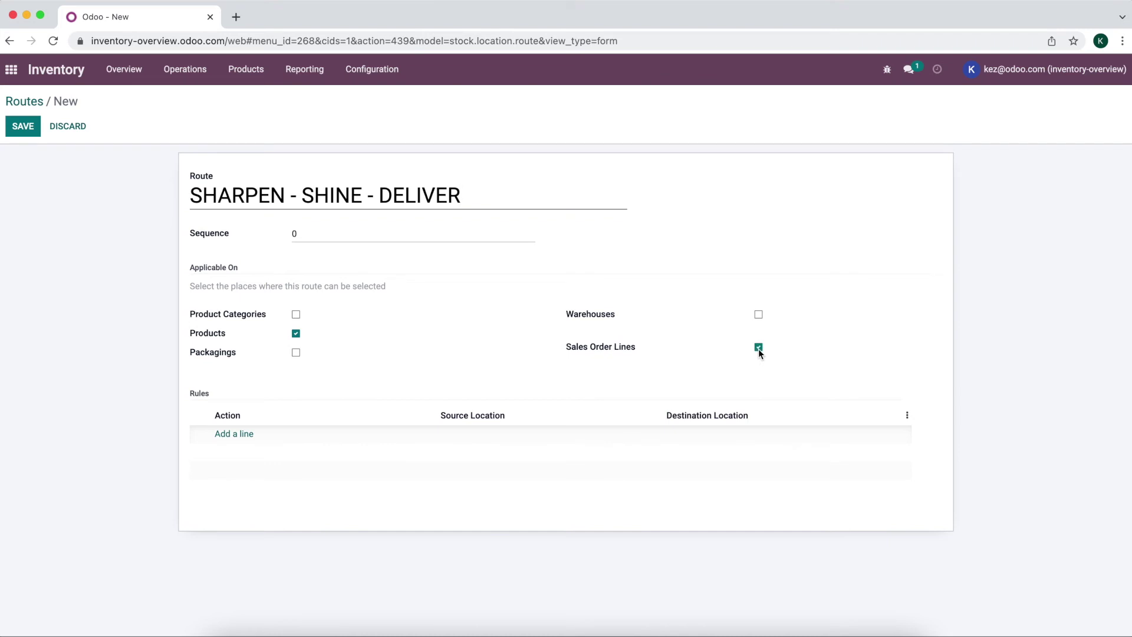
# Add a rule to the route with the Pull From action and WH: Sharpening as its operation type.
pyautogui.click(241, 436)
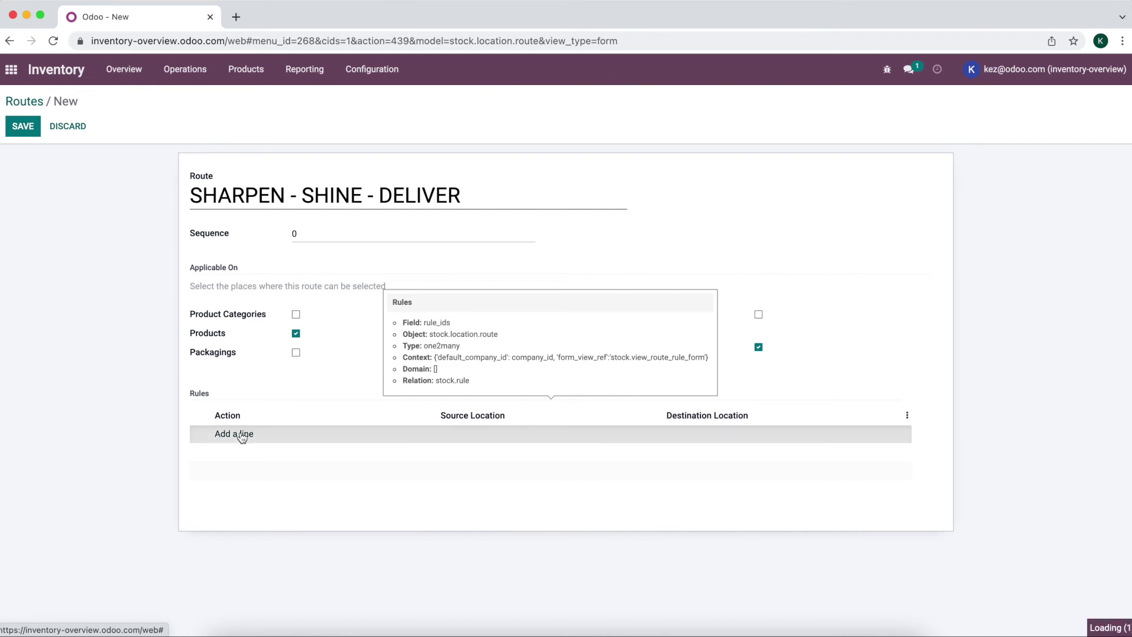
pyautogui.click(395, 436)
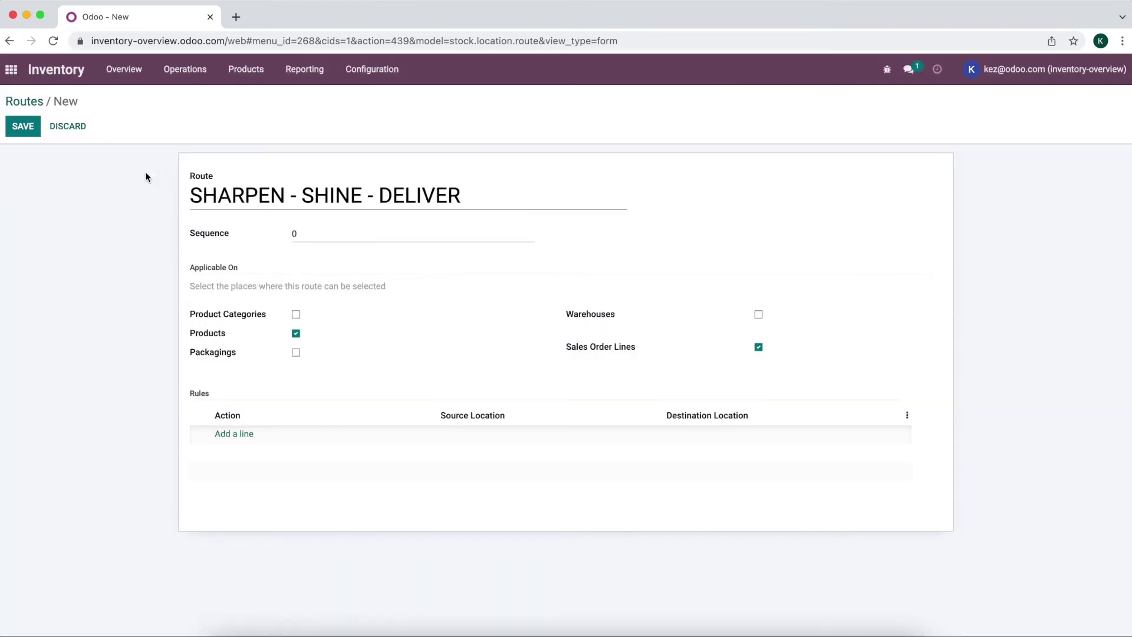
pyautogui.click(246, 435)
pyautogui.click(435, 181)
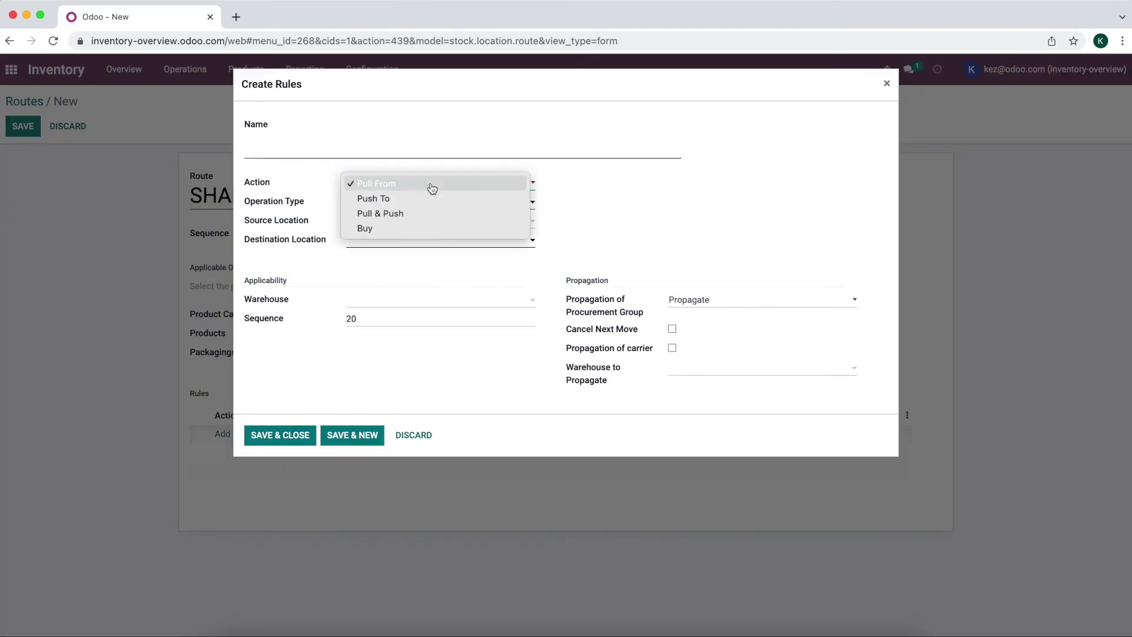
pyautogui.click(433, 184)
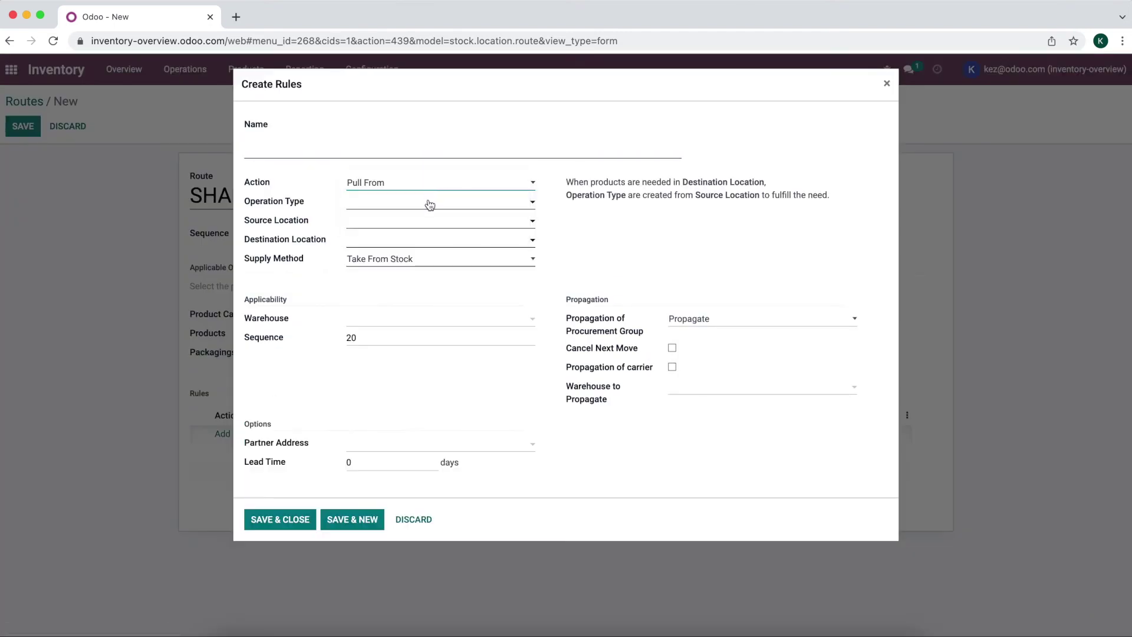
pyautogui.click(386, 203)
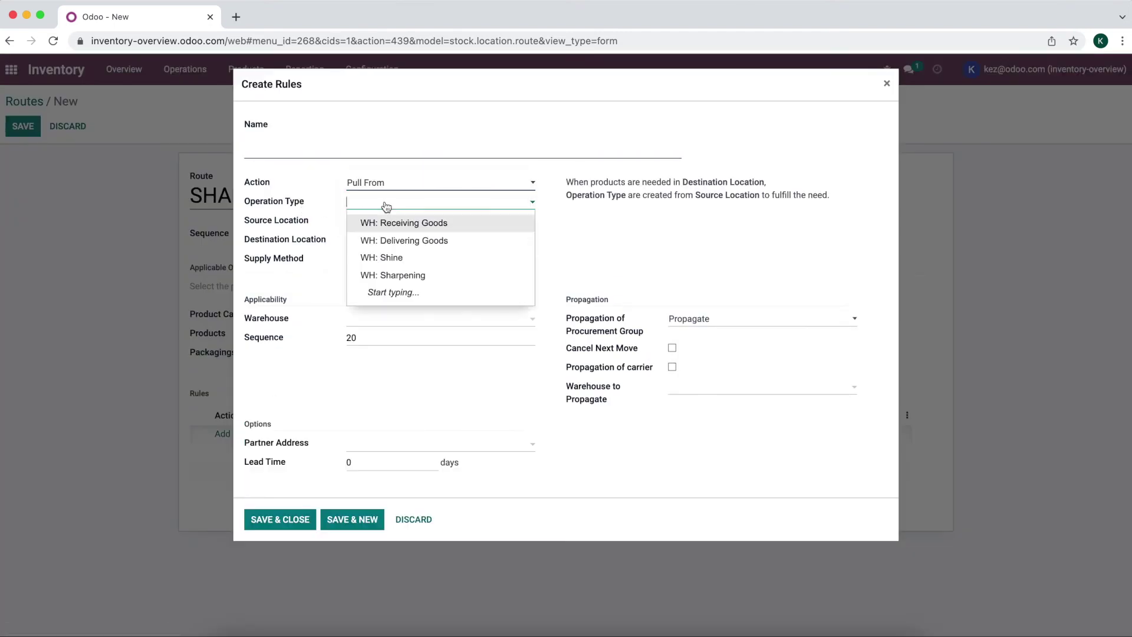
pyautogui.click(411, 277)
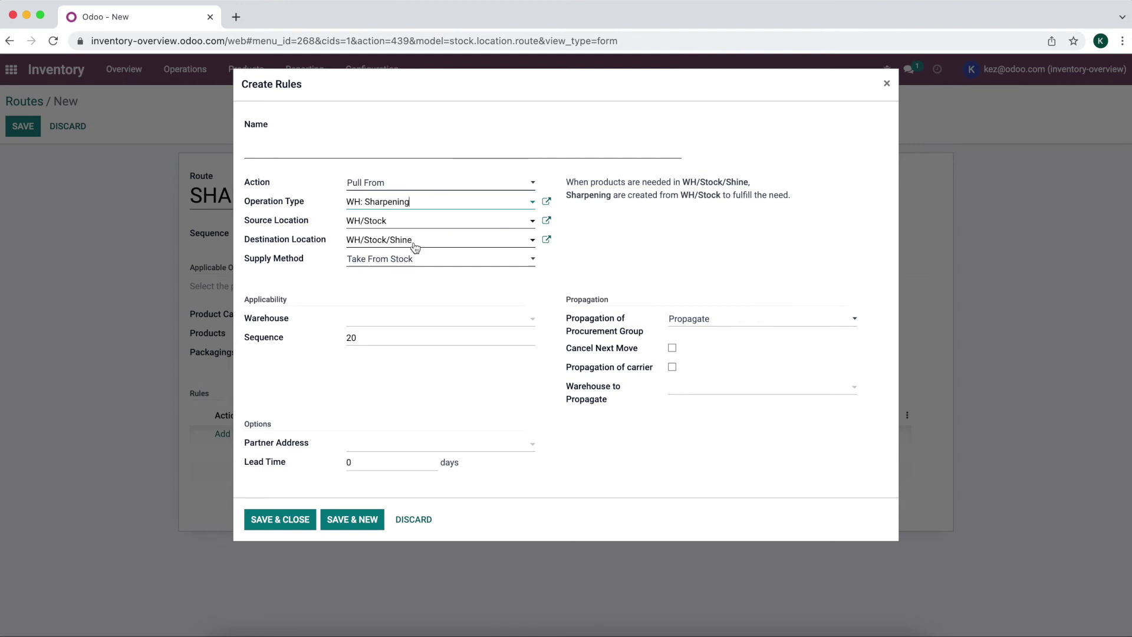
# Name the new rule SHARPEN and save it to the route.
pyautogui.click(342, 146)
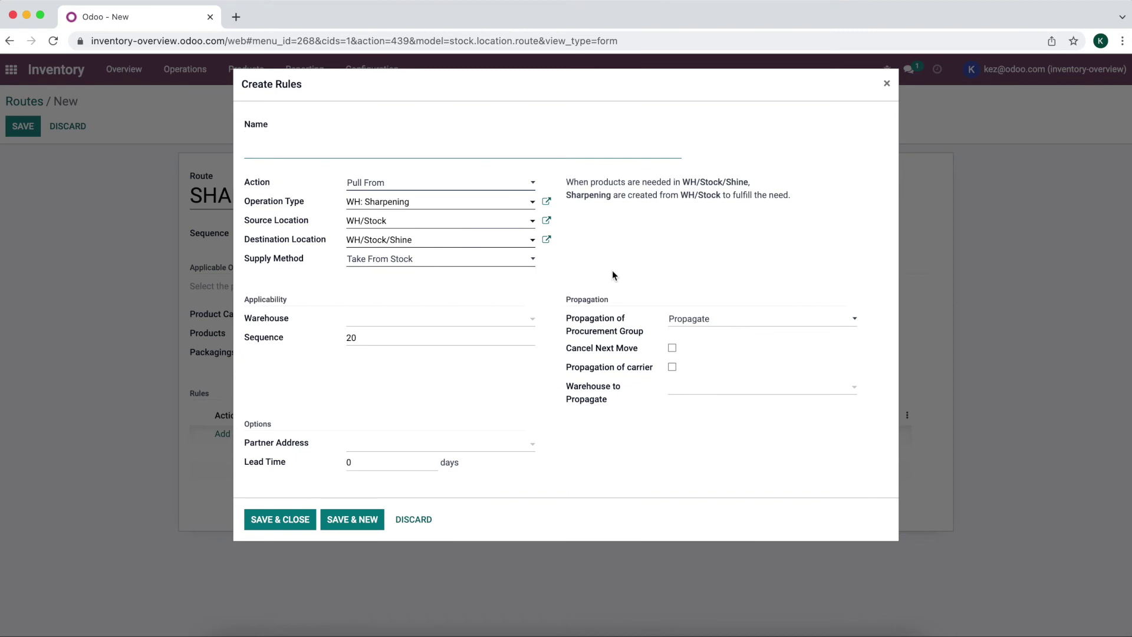
pyautogui.write('SHARPEN')
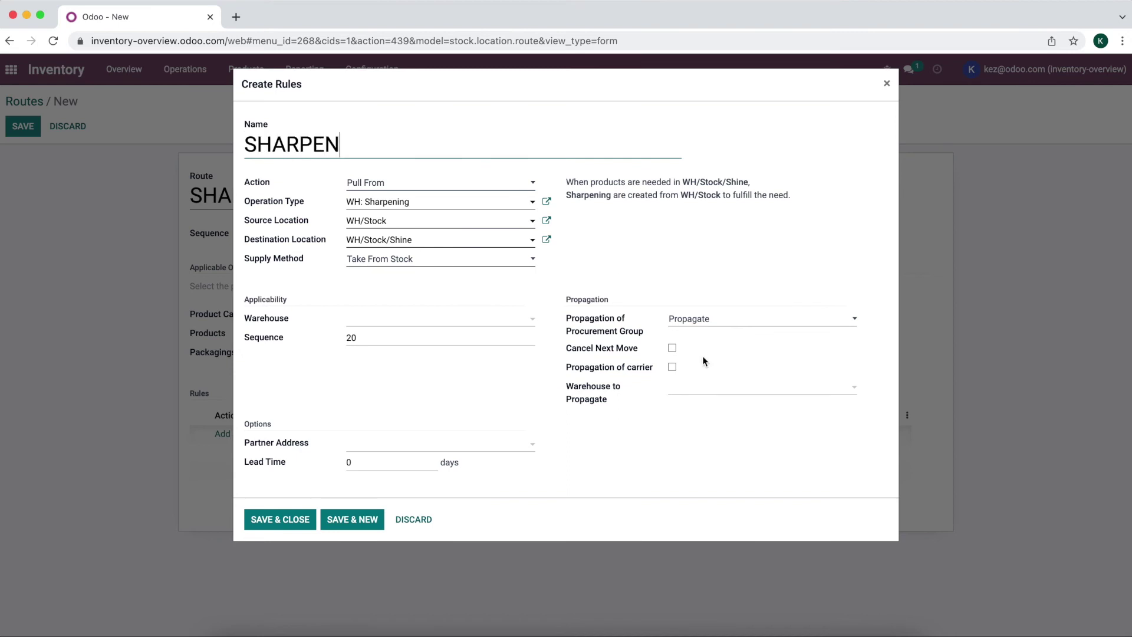
pyautogui.click(288, 518)
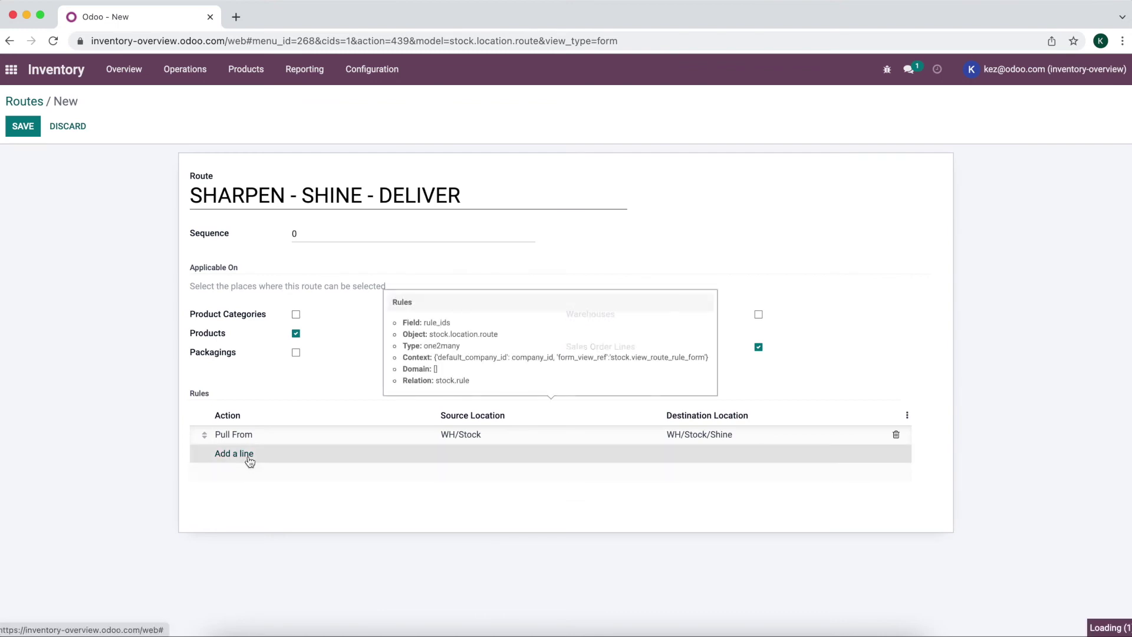
# Start a second rule for the route, named SHINE, with the Pull From action.
pyautogui.click(247, 455)
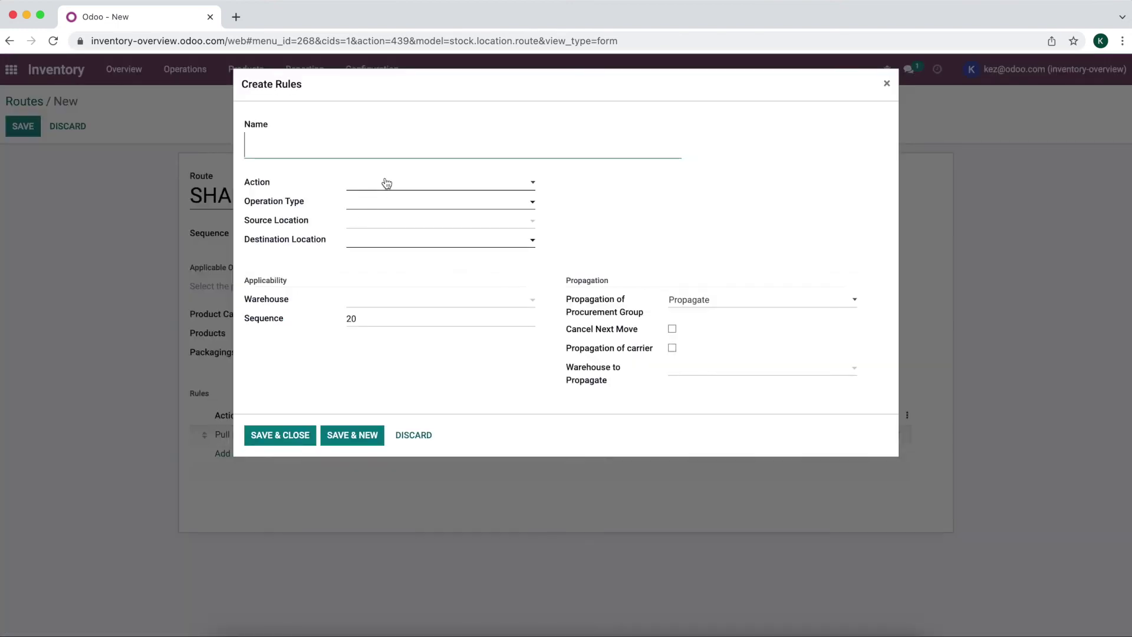
pyautogui.write('SHINE')
pyautogui.click(403, 183)
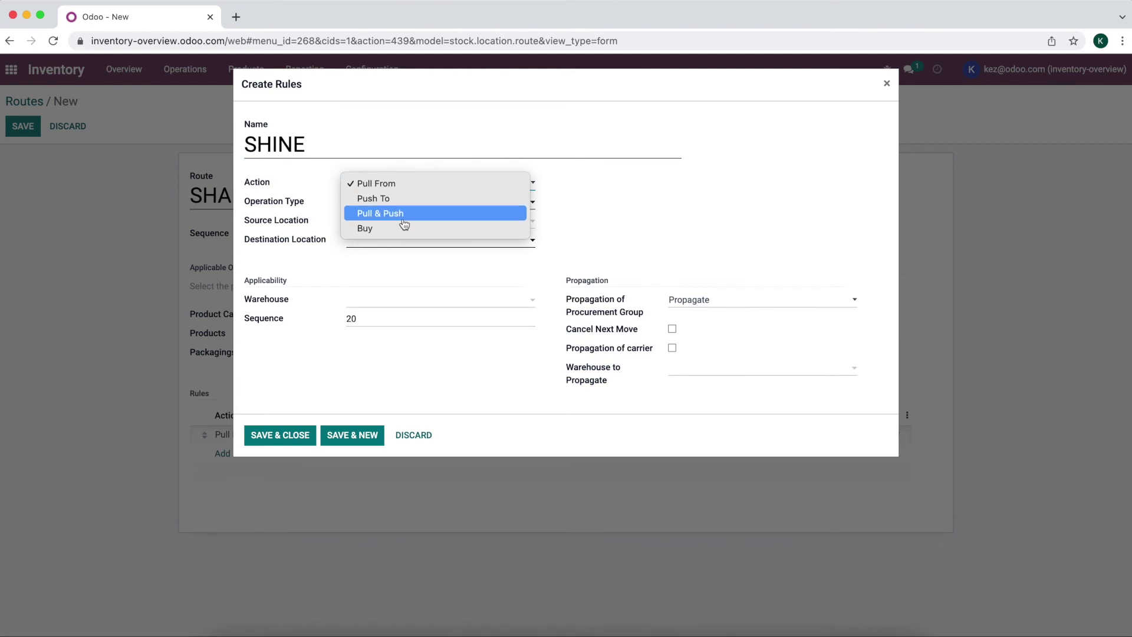
pyautogui.click(405, 199)
pyautogui.click(403, 187)
pyautogui.click(397, 168)
# Set the SHINE rule's operation type to WH: Shine and supply method to Trigger Another Rule, and save the rule.
pyautogui.click(381, 203)
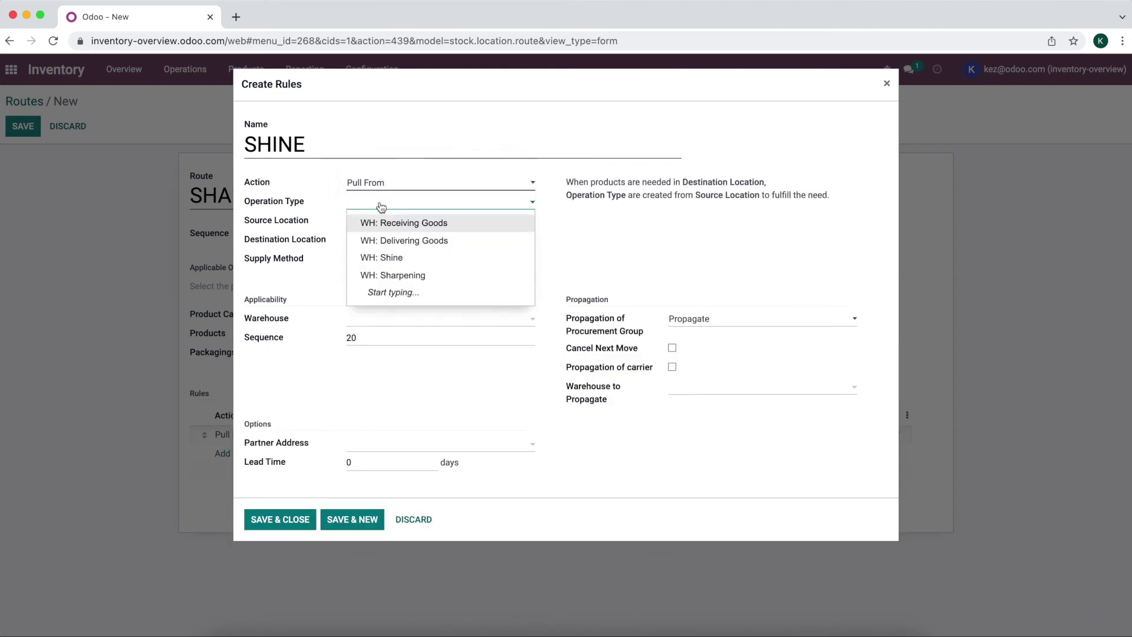
pyautogui.click(431, 275)
pyautogui.click(418, 206)
pyautogui.click(415, 257)
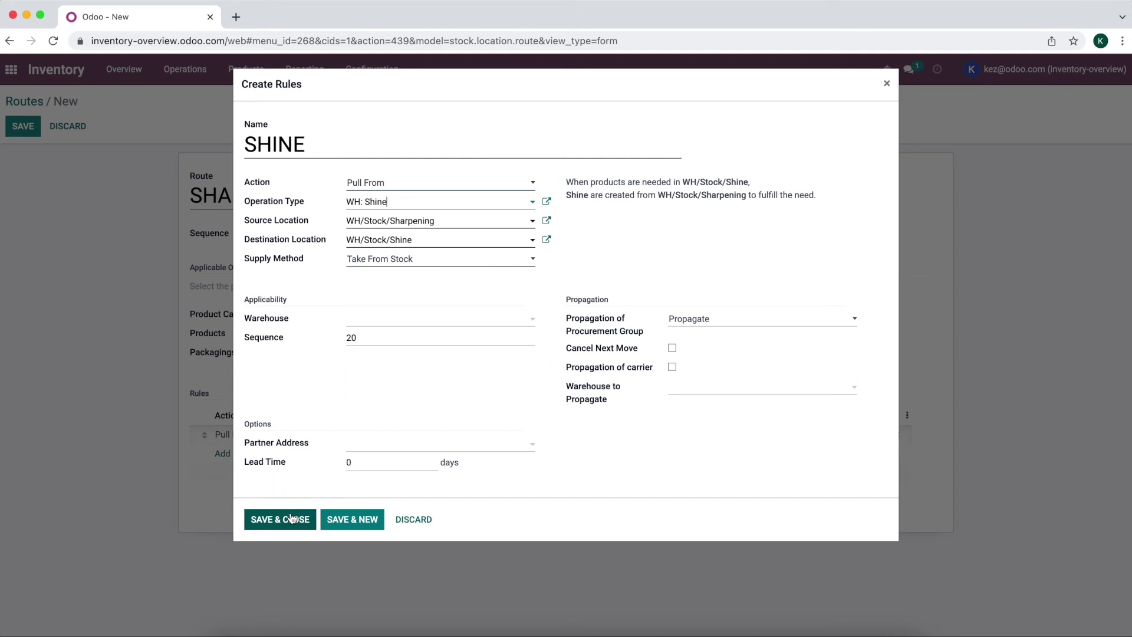
pyautogui.click(368, 264)
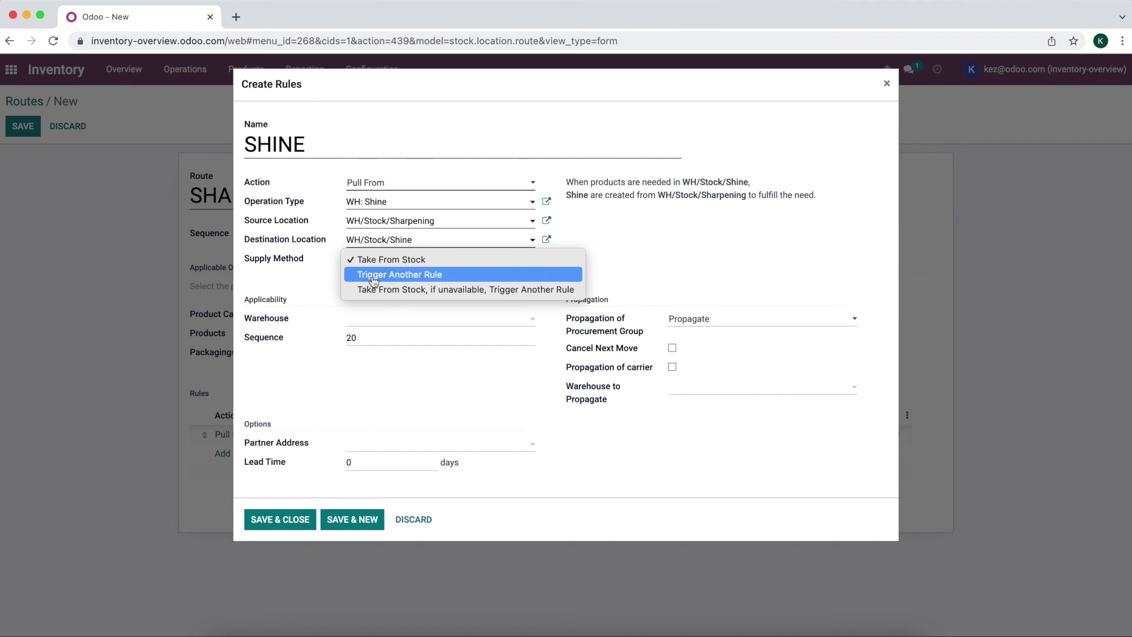
pyautogui.click(401, 276)
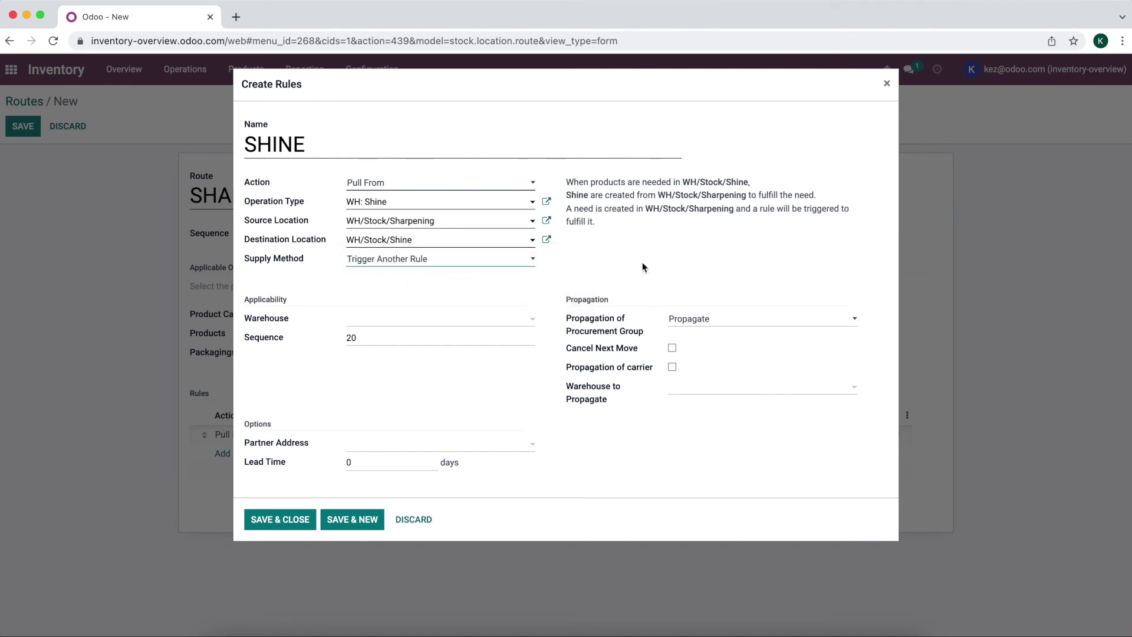
pyautogui.click(265, 522)
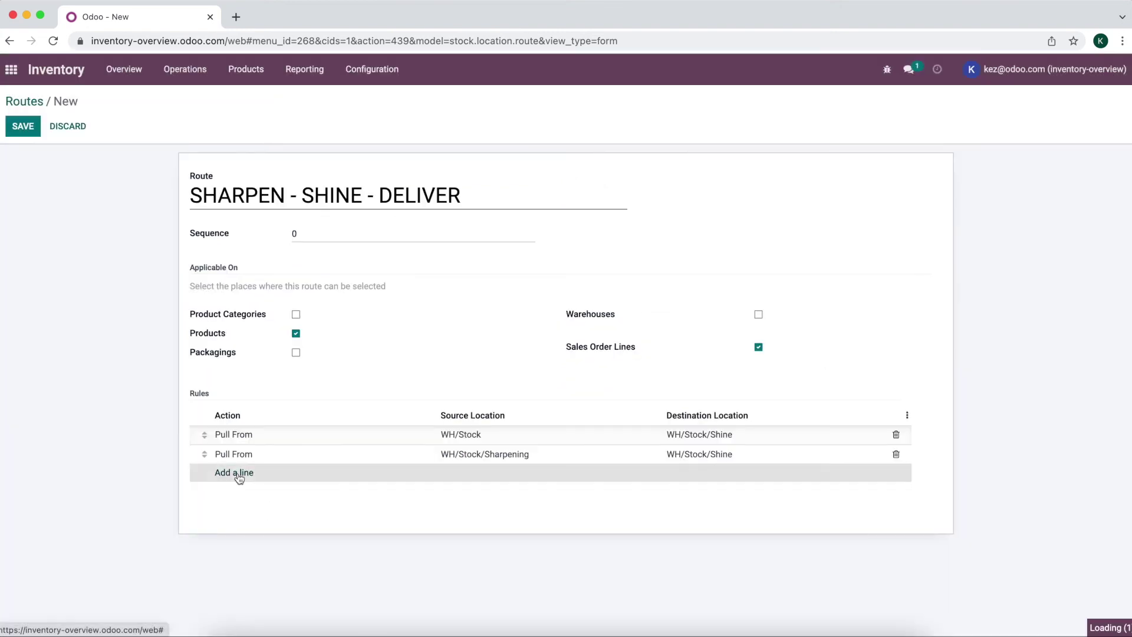
# Start a third rule named DELIVER with the Pull From action and the WH: Delivering Goods operation type.
pyautogui.click(238, 474)
pyautogui.click(390, 184)
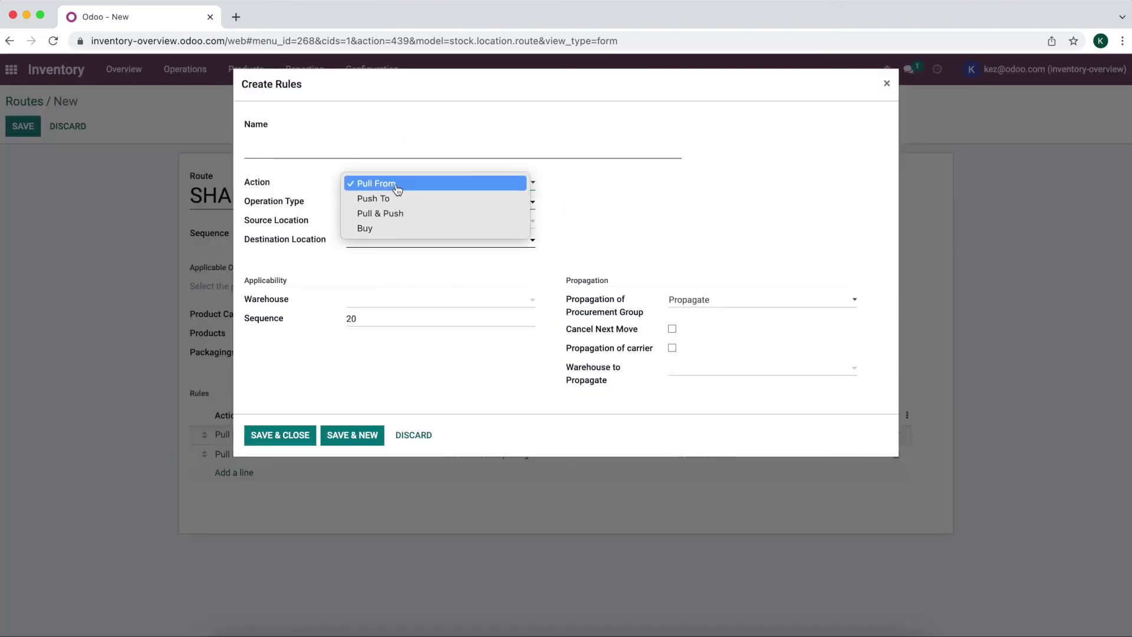
pyautogui.click(397, 185)
pyautogui.click(369, 152)
pyautogui.write('DELIVER')
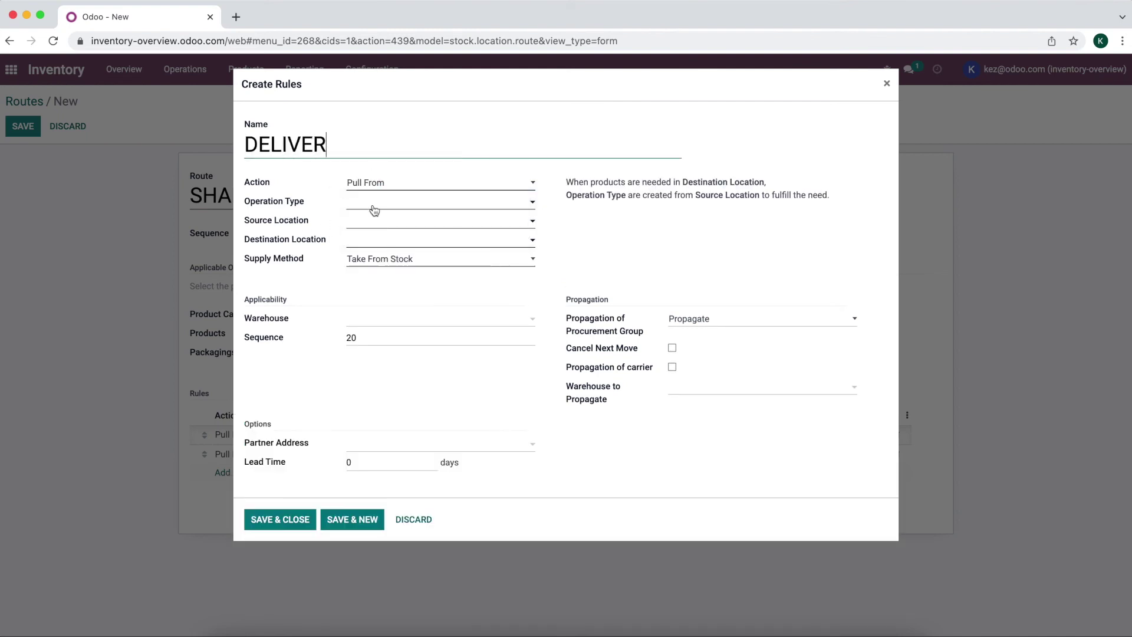
pyautogui.click(374, 210)
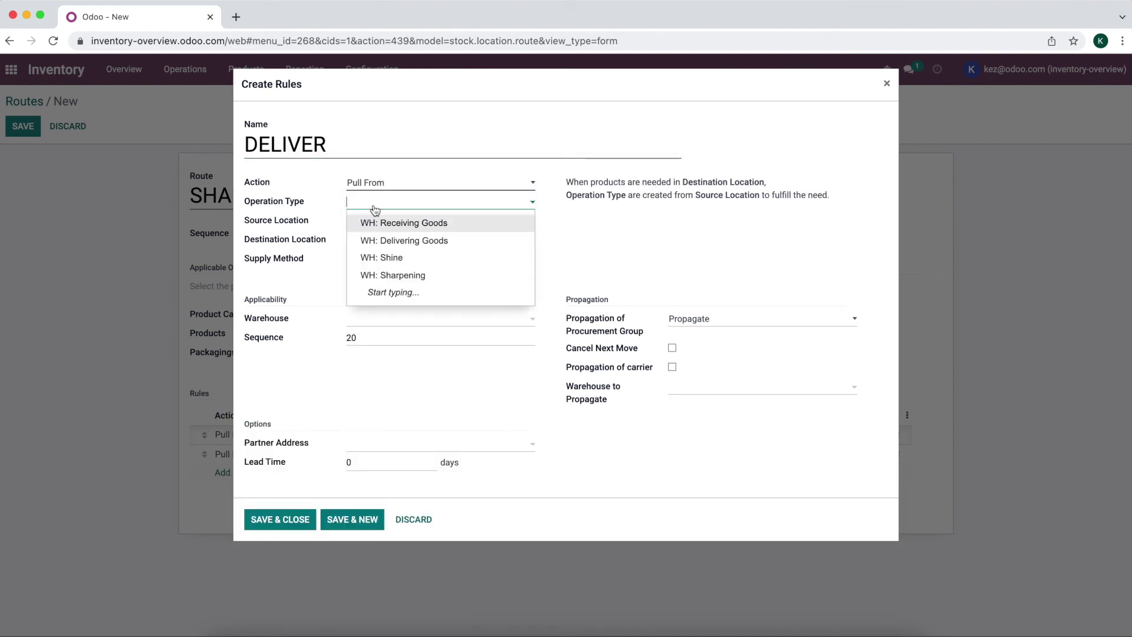
pyautogui.click(424, 241)
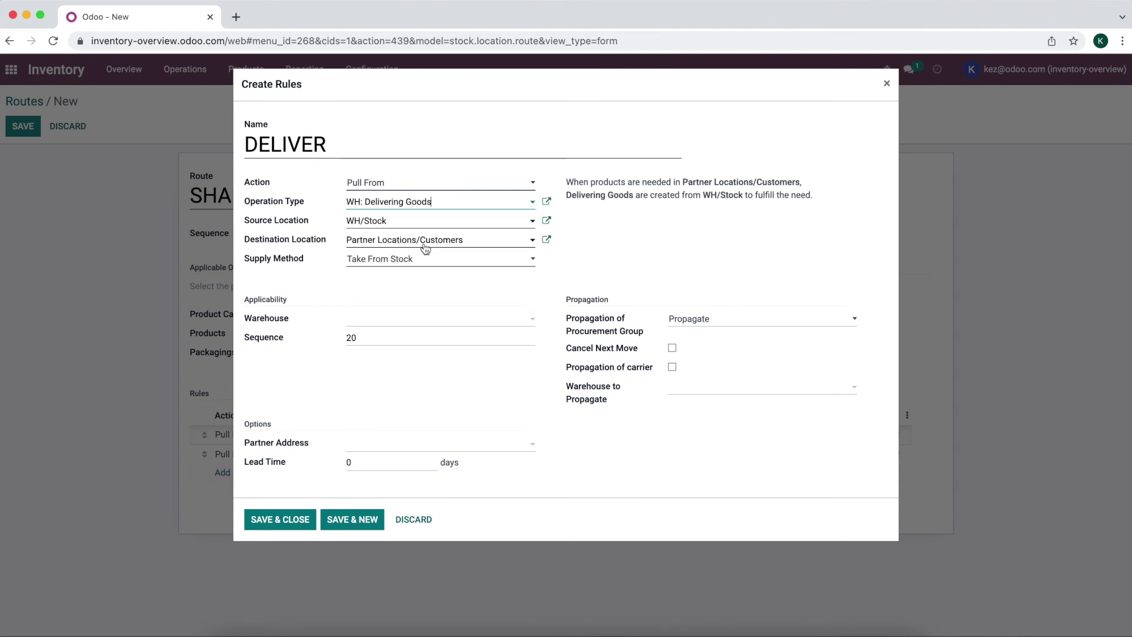
# Set the DELIVER rule's source location to WH/Stock/Shine.
pyautogui.click(395, 227)
pyautogui.press('super+a')
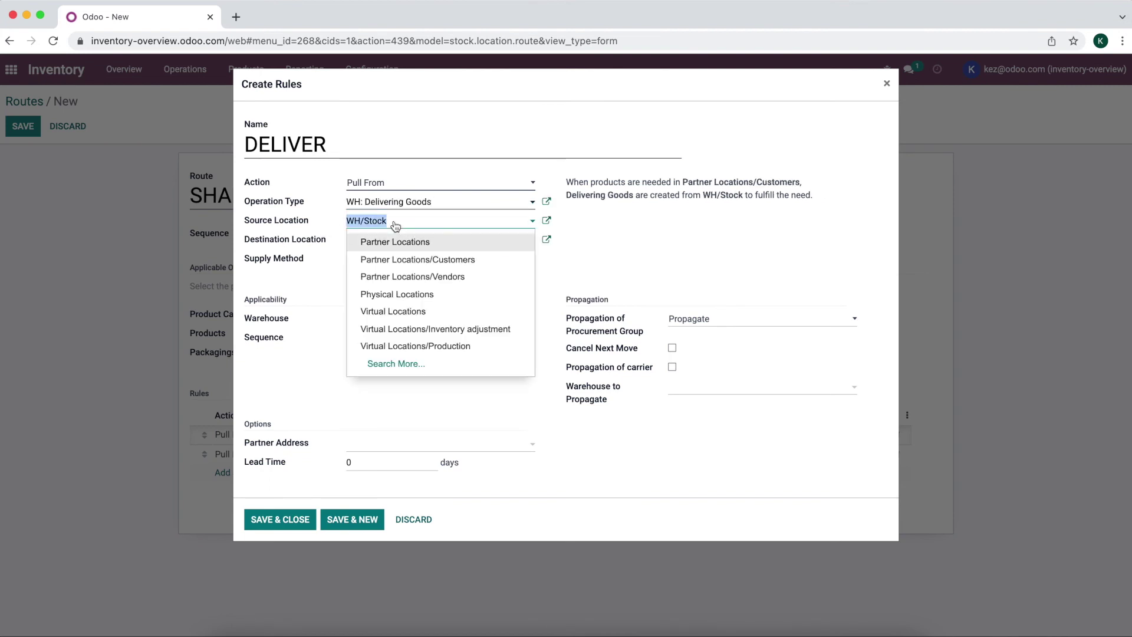
pyautogui.press('BackSpace')
pyautogui.write('shine')
pyautogui.click(446, 243)
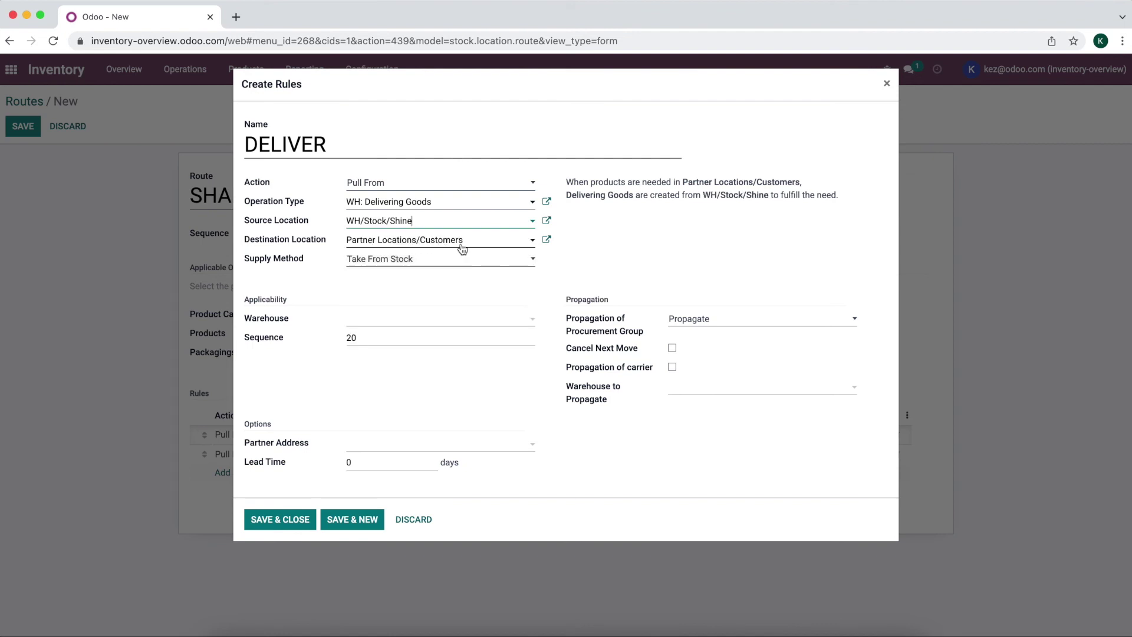
# Set the DELIVER rule's supply method to Take From Stock, if unavailable, Trigger Another Rule, and save the rule.
pyautogui.click(404, 269)
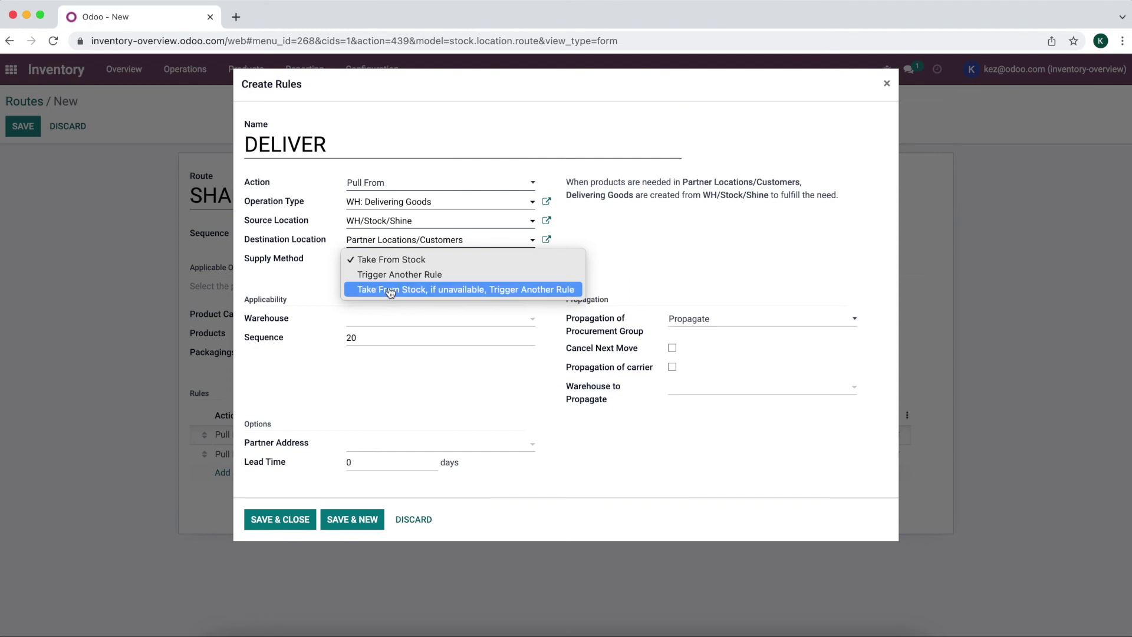
pyautogui.click(390, 289)
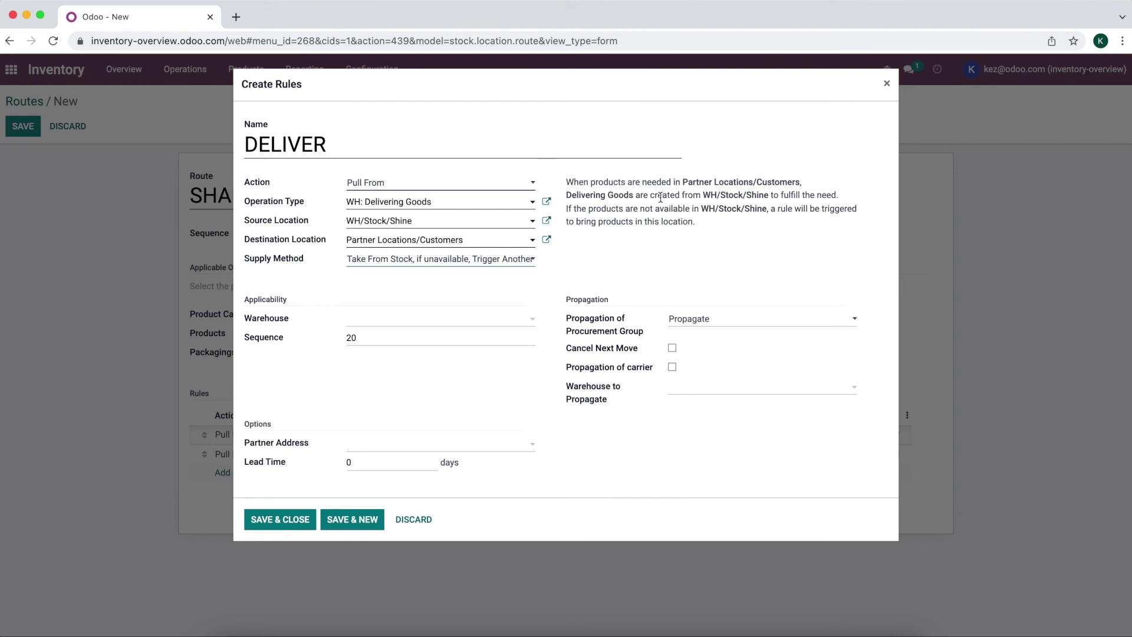
pyautogui.moveTo(702, 195); pyautogui.dragTo(760, 197)
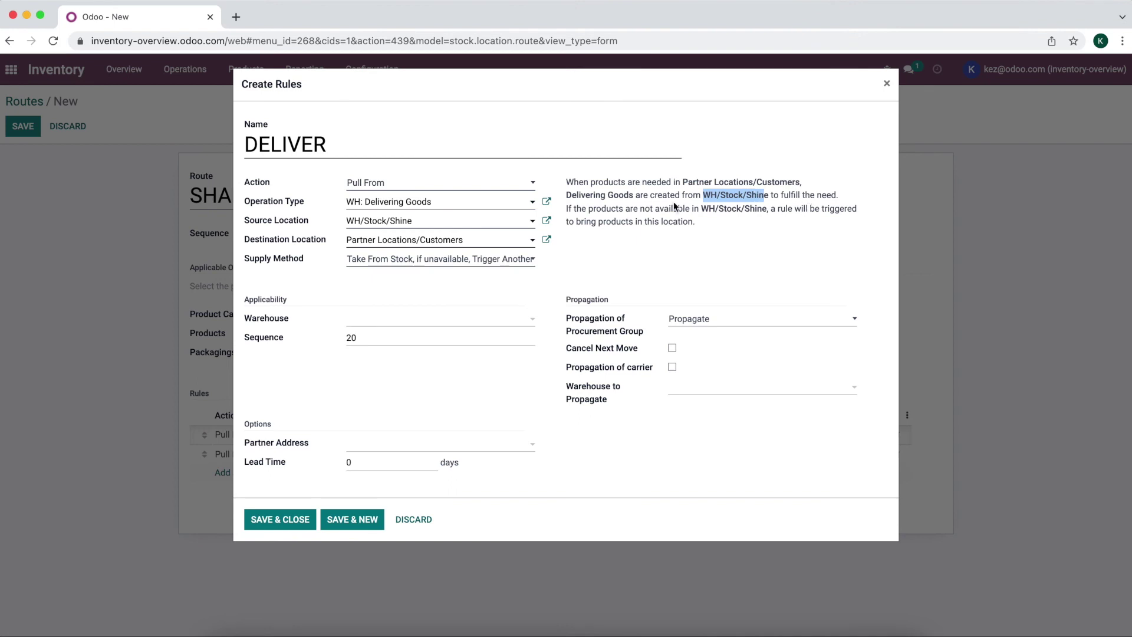
pyautogui.moveTo(702, 206); pyautogui.dragTo(762, 214)
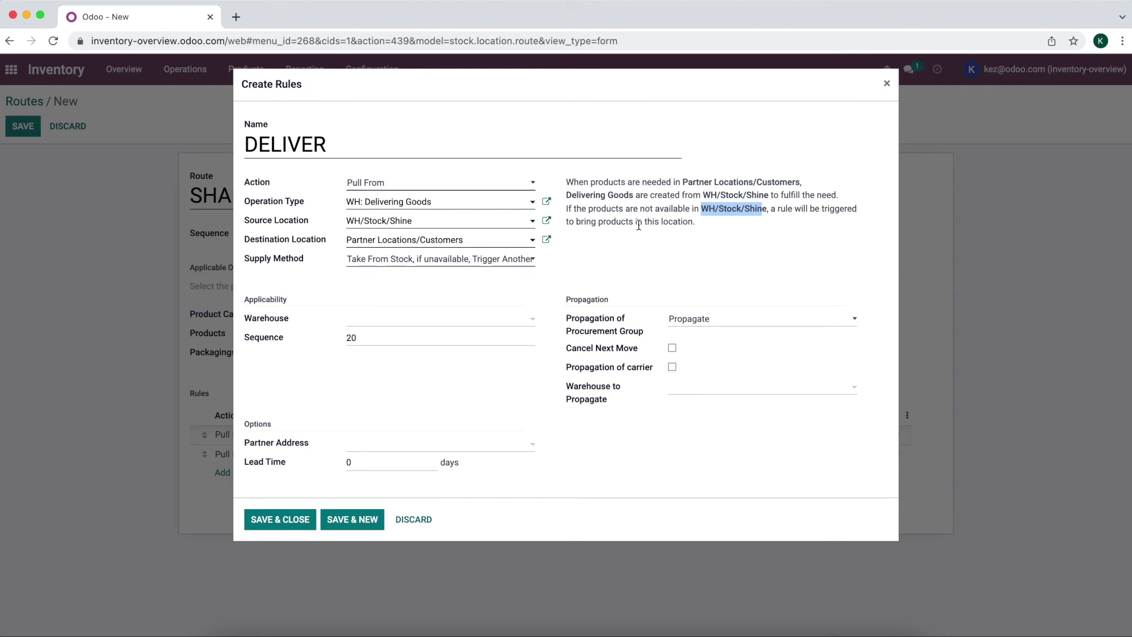
pyautogui.click(293, 516)
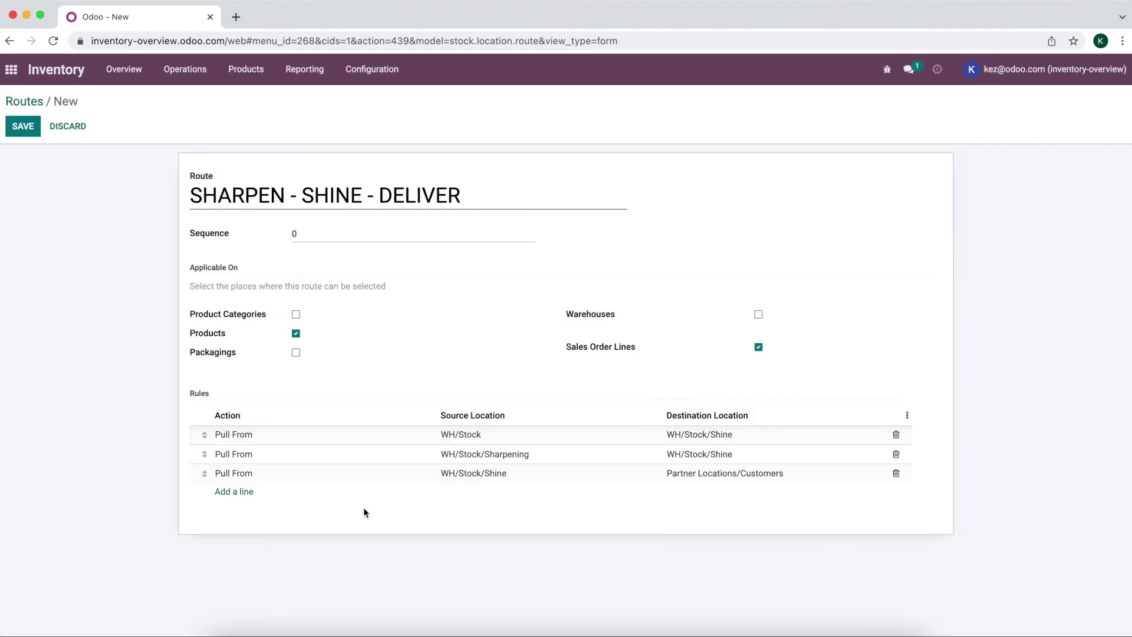
# Review the SHINE rule's explanation of where products are pulled from and what it triggers, and close it without changes.
pyautogui.click(506, 458)
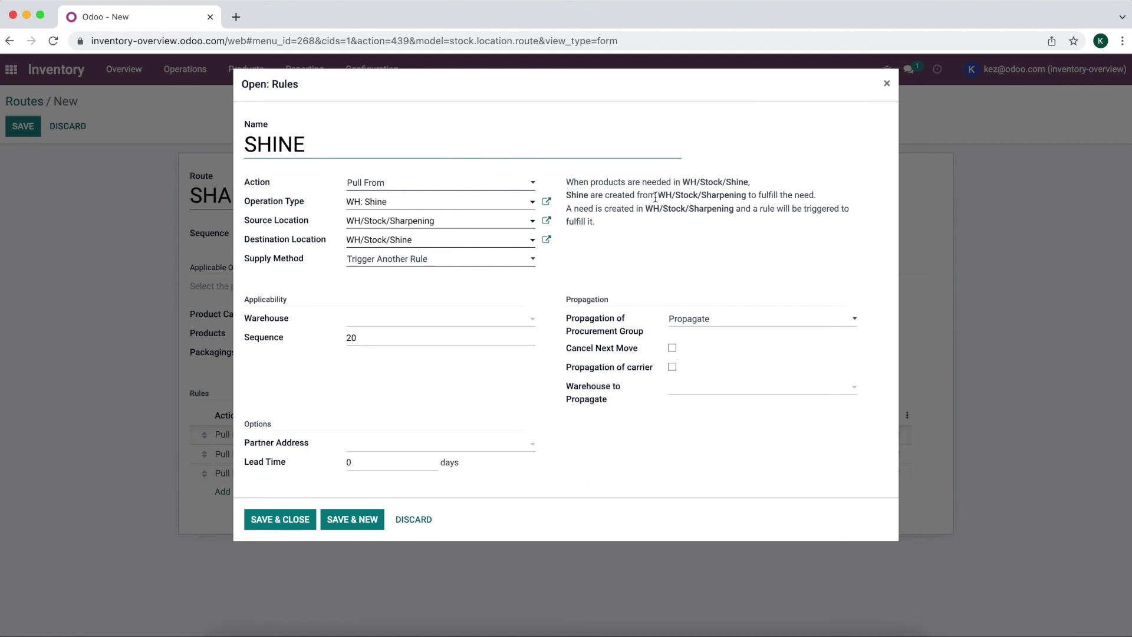
pyautogui.moveTo(658, 195); pyautogui.dragTo(725, 196)
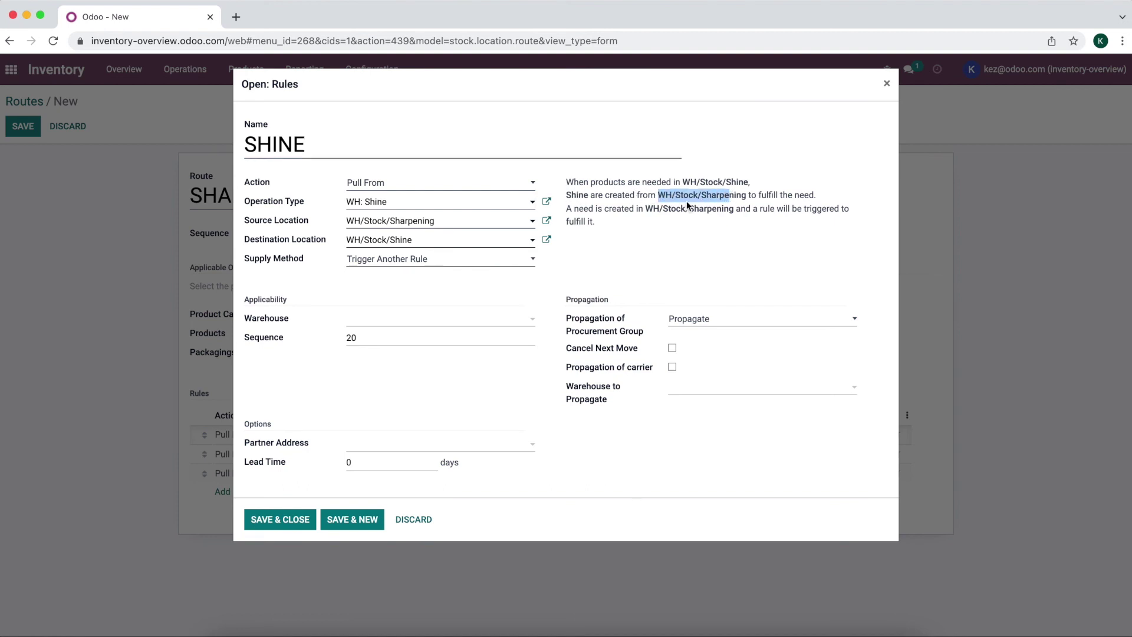
pyautogui.click(759, 194)
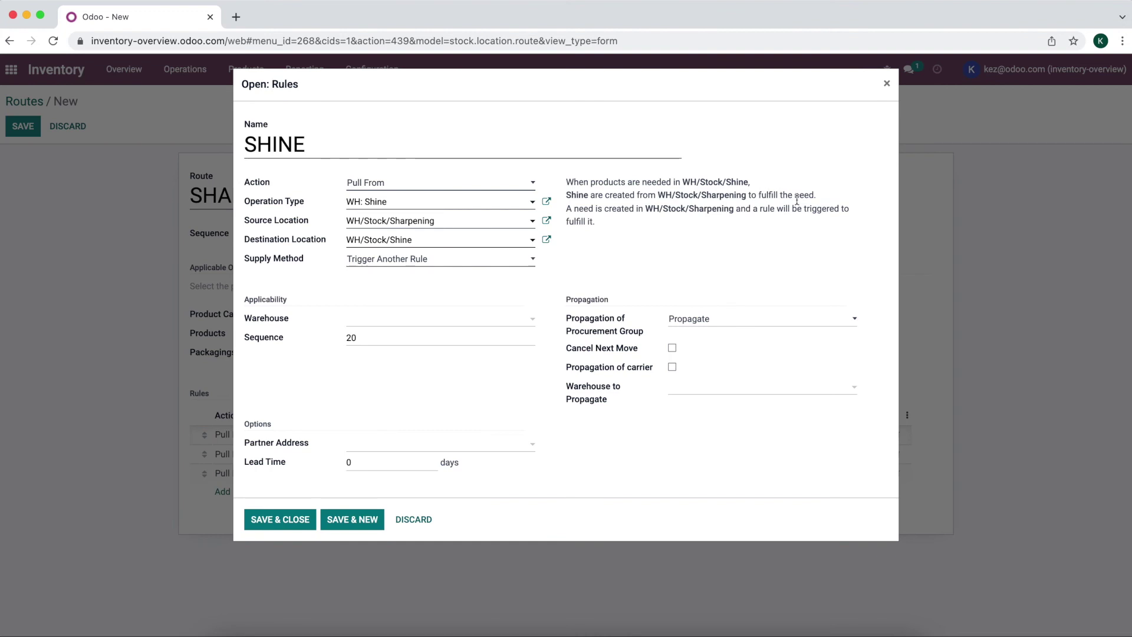
pyautogui.moveTo(645, 208); pyautogui.dragTo(727, 208)
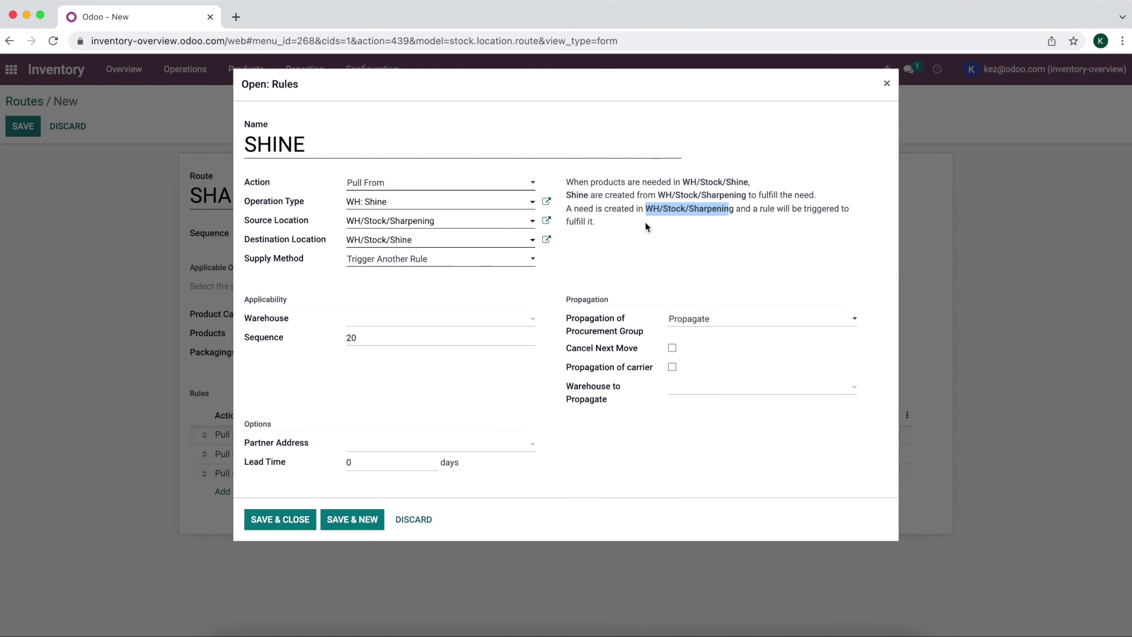
pyautogui.click(413, 518)
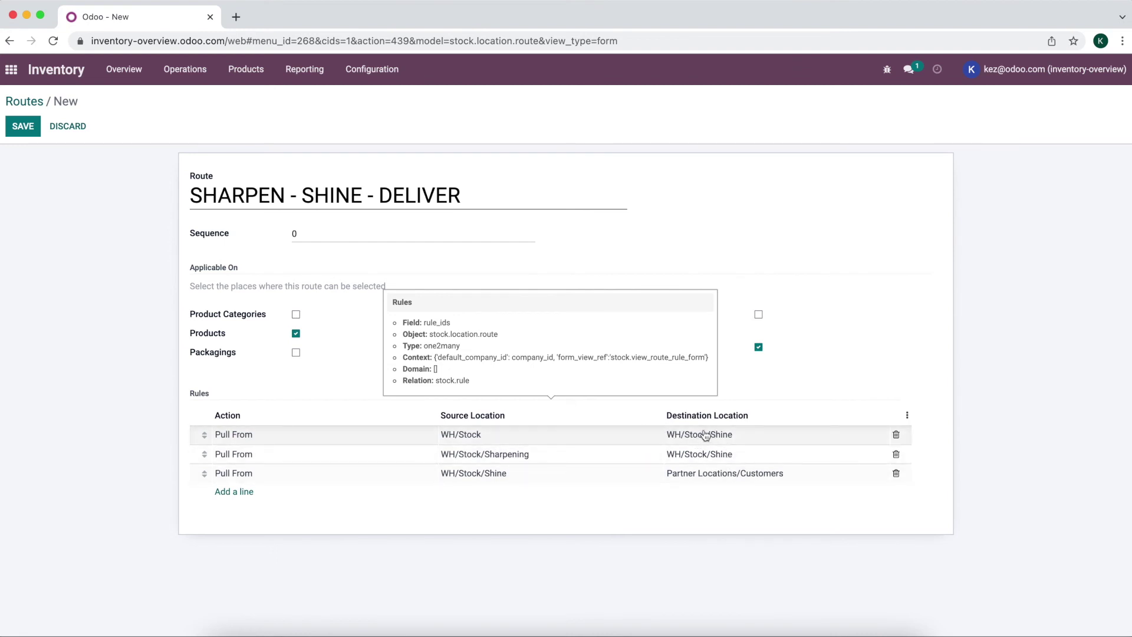
# Reopen the SHARPEN rule and set its destination location to WH/Stock/Sharpening.
pyautogui.click(648, 436)
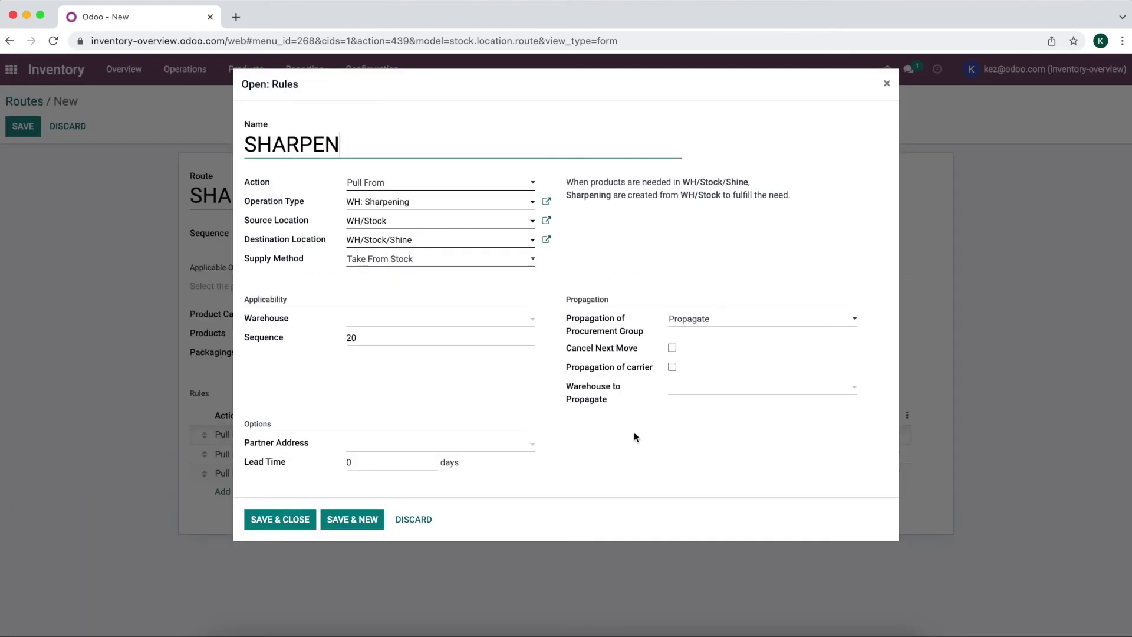
pyautogui.click(429, 238)
pyautogui.press('BackSpace')
pyautogui.press('BackSpace')
pyautogui.press('BackSpace')
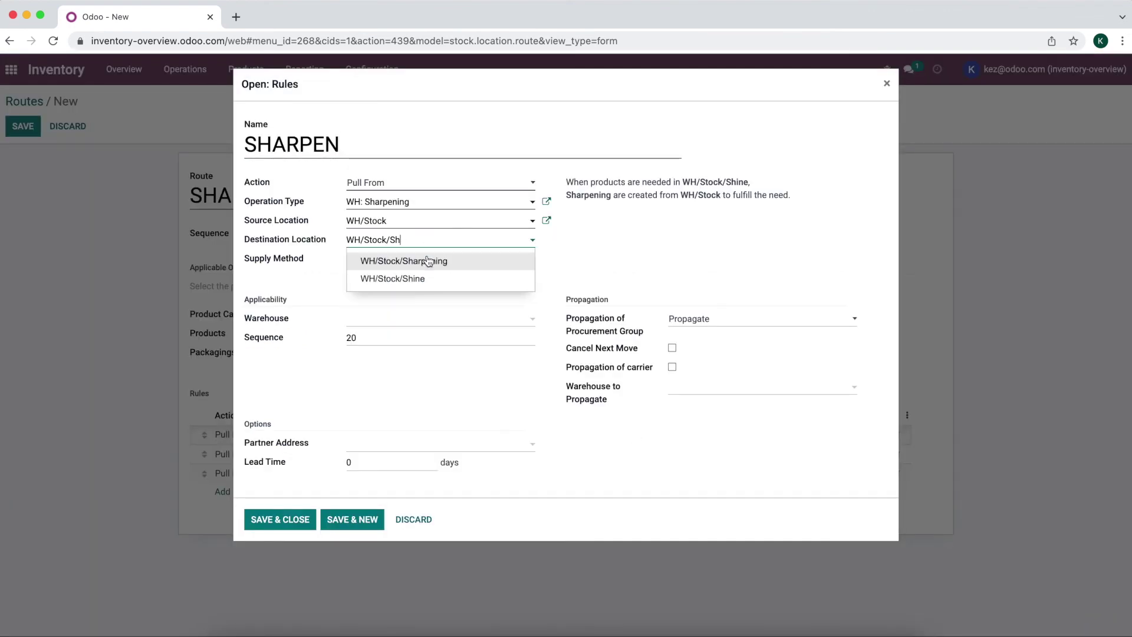
pyautogui.click(429, 261)
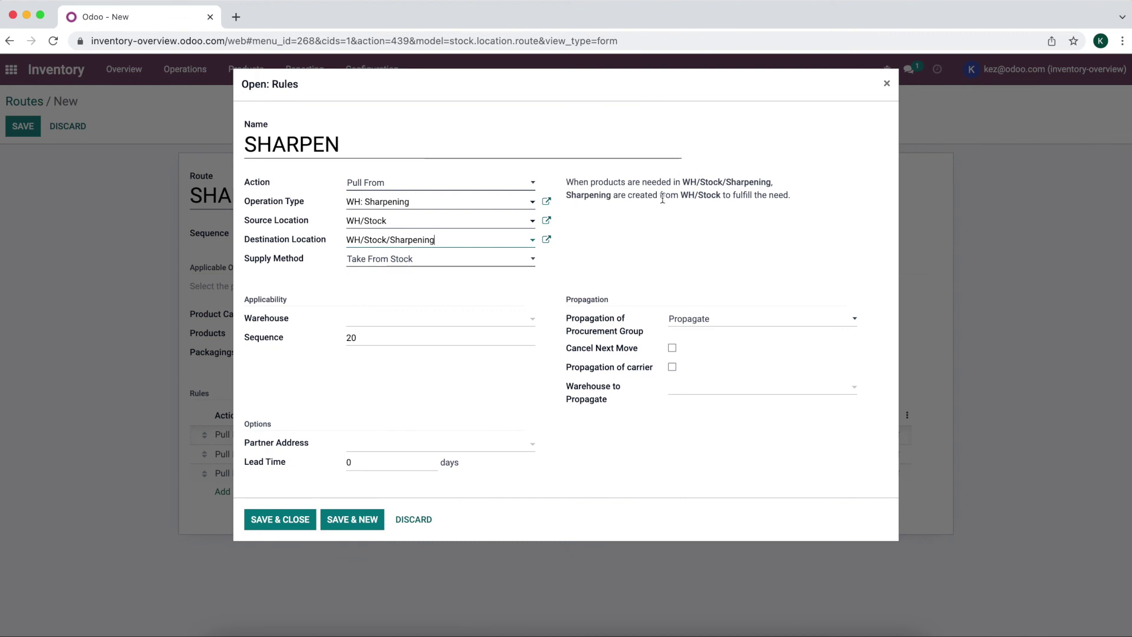
# Save the SHARPEN rule and the SHARPEN - SHINE - DELIVER route.
pyautogui.click(281, 520)
pyautogui.click(17, 129)
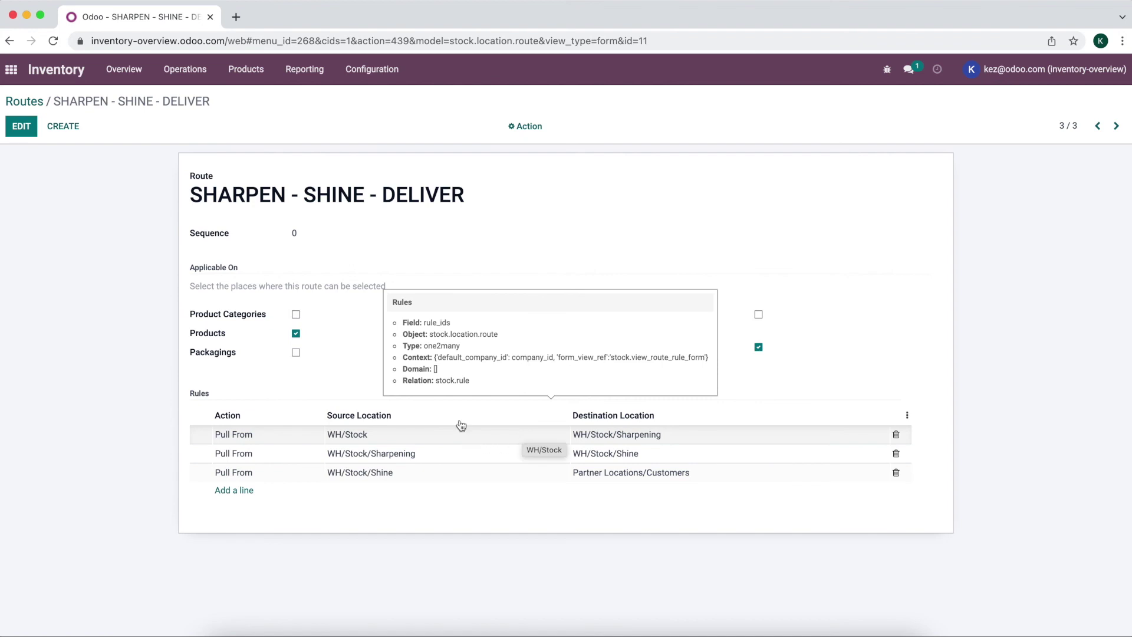
# Create a new inventory product named KNIFE.
pyautogui.click(247, 76)
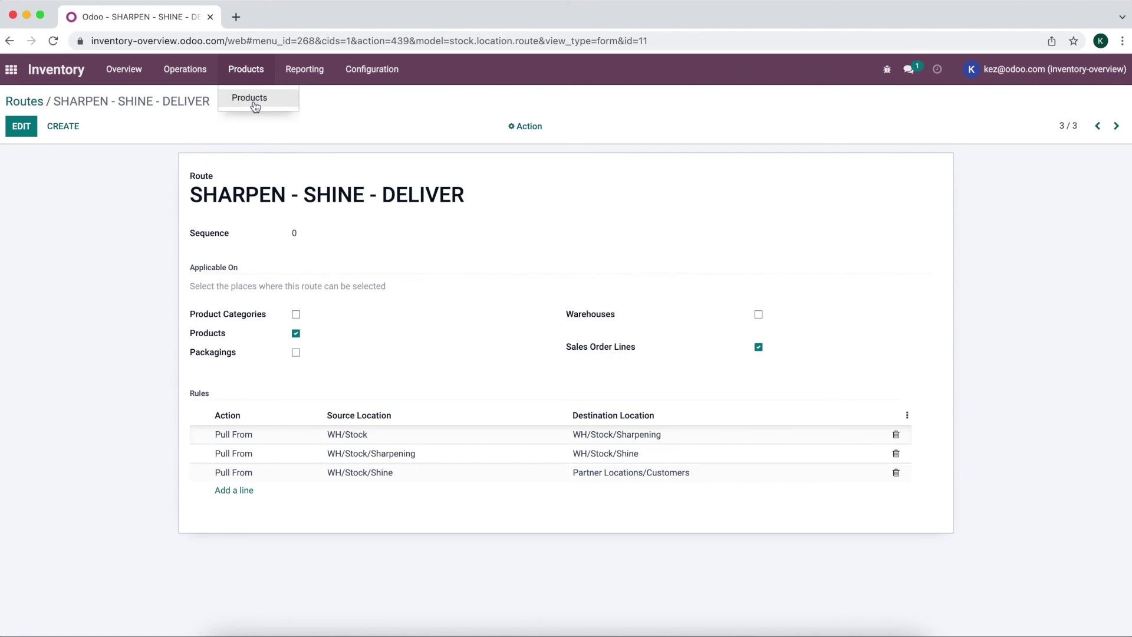
pyautogui.click(256, 102)
pyautogui.click(34, 131)
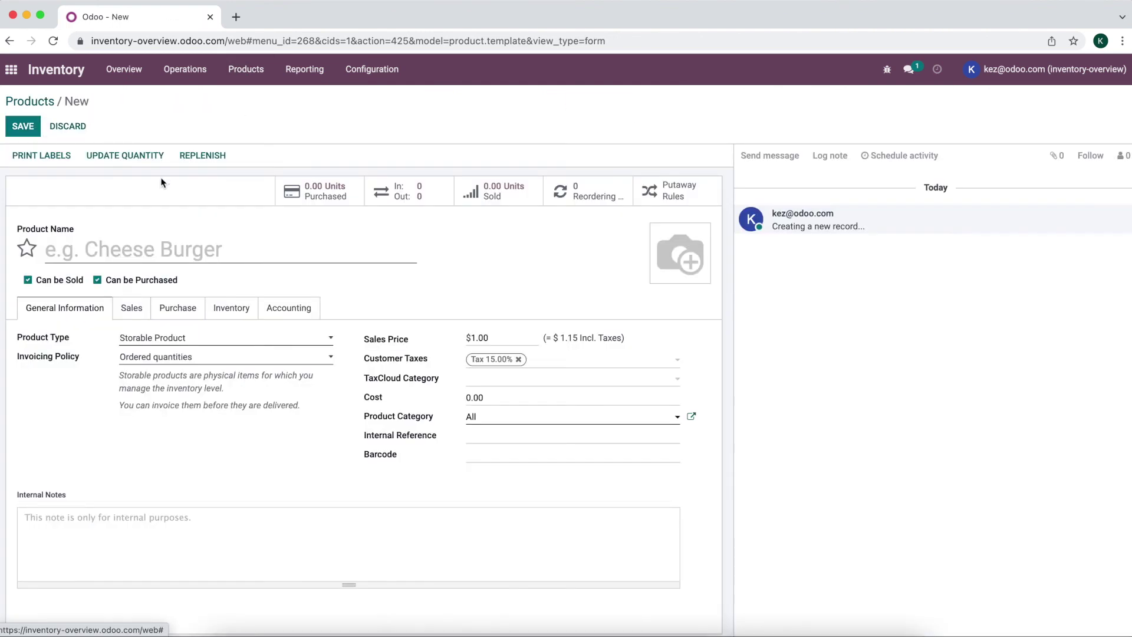
pyautogui.write('KNIFE')
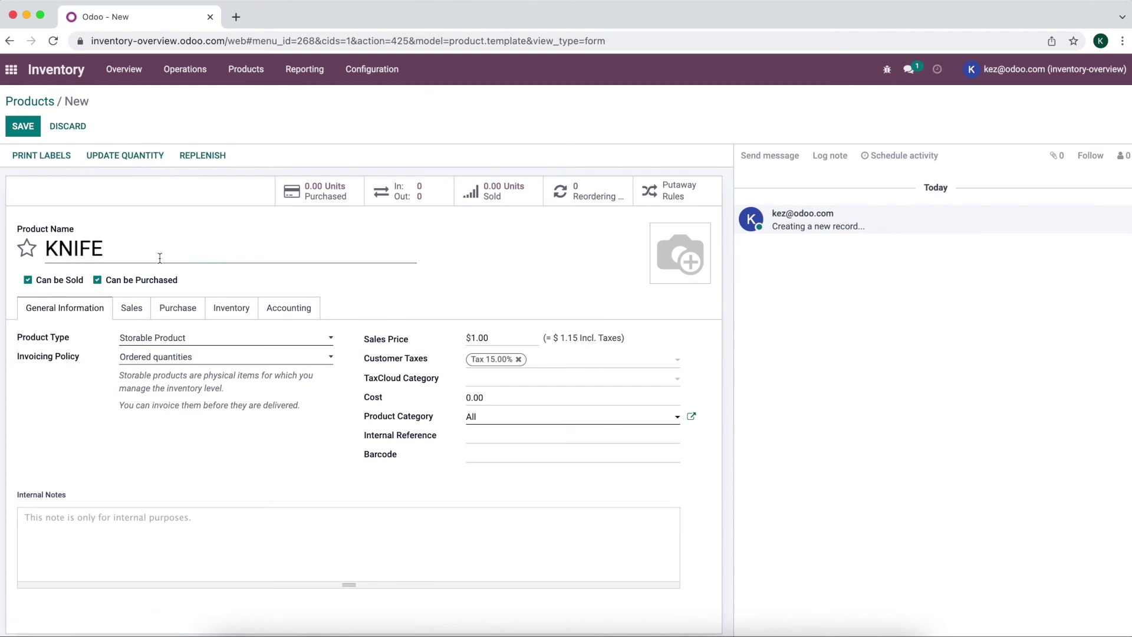
# Add Vendor 1 as a supplier of KNIFE with a purchase price of 10.
pyautogui.click(177, 308)
pyautogui.click(64, 349)
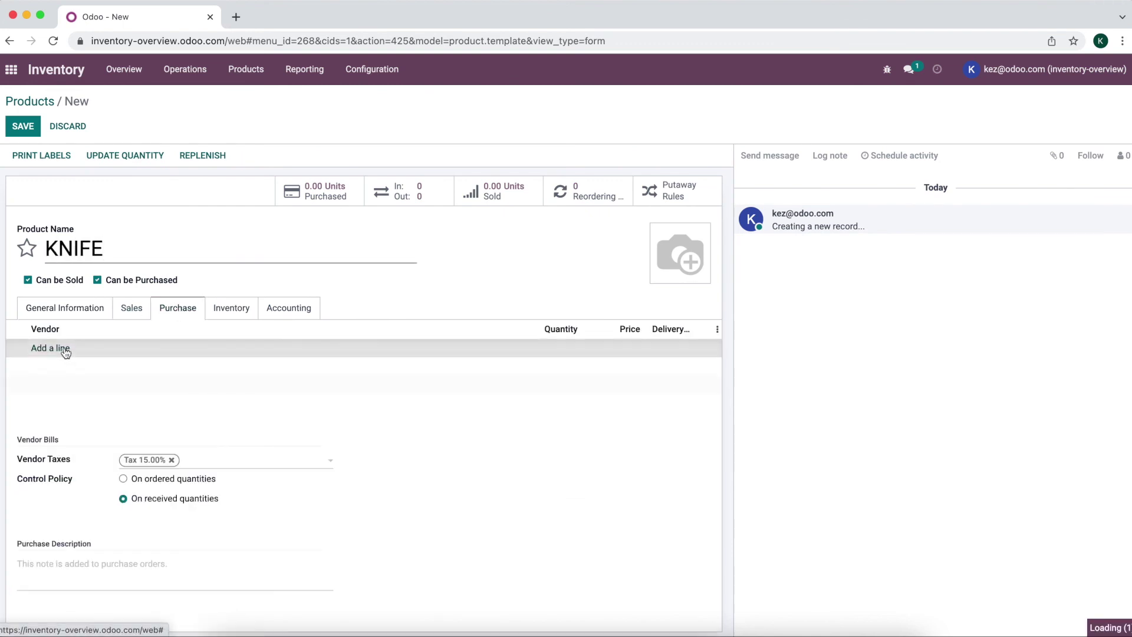
pyautogui.click(91, 351)
pyautogui.click(109, 405)
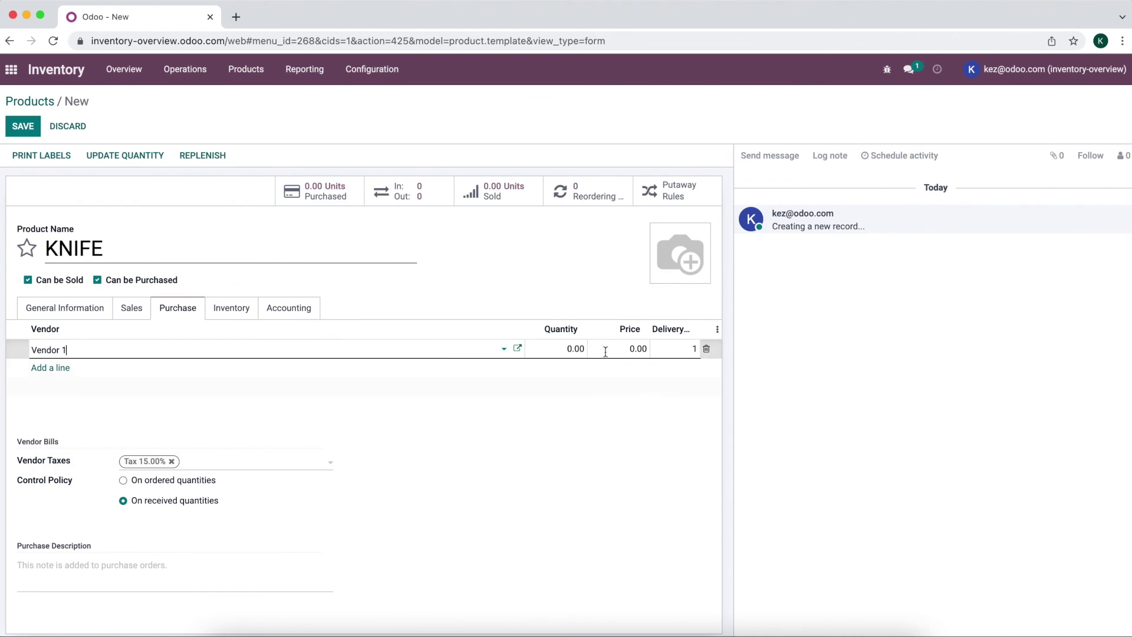
pyautogui.click(571, 348)
pyautogui.press('Tab')
pyautogui.write('10')
pyautogui.click(546, 285)
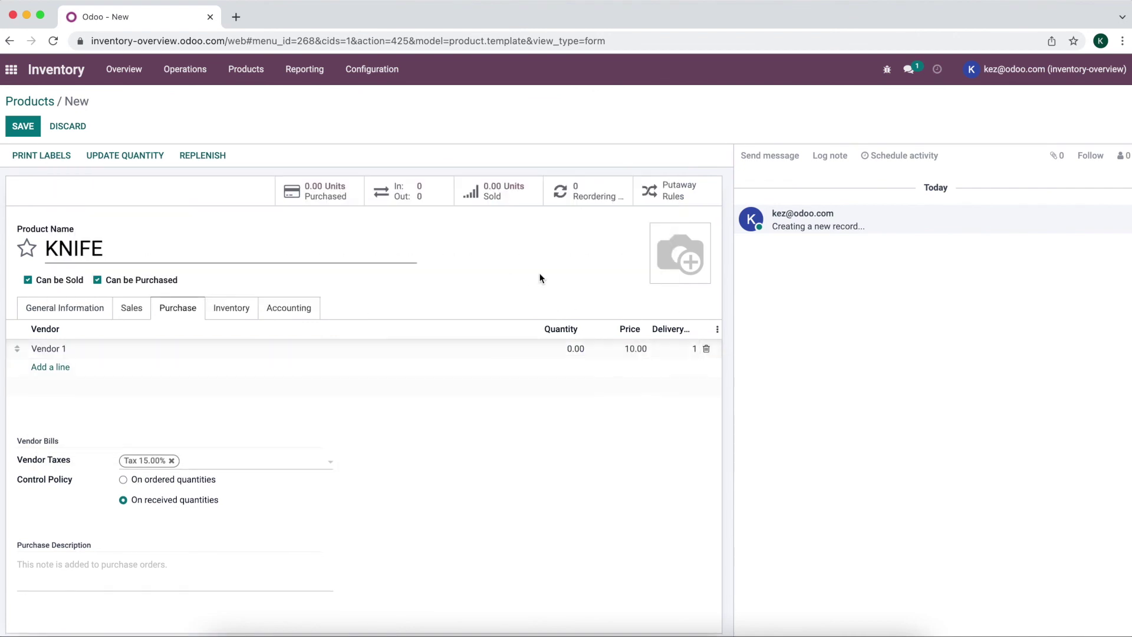
# Assign the SHARPEN - SHINE - DELIVER route to KNIFE, save the product and check its vendor line.
pyautogui.click(217, 310)
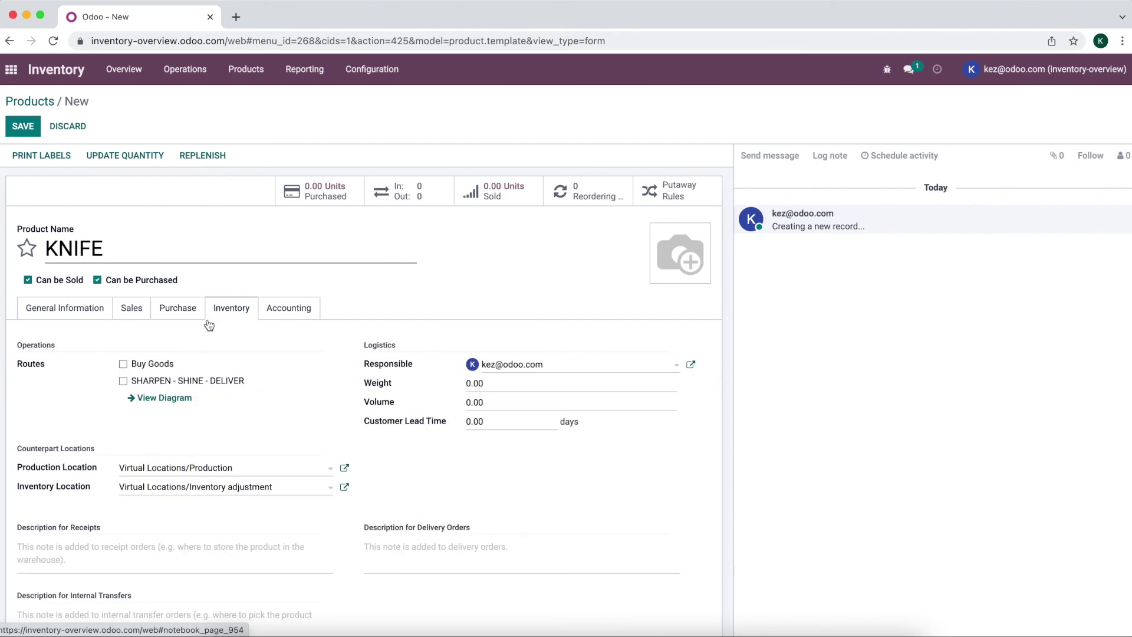
pyautogui.click(123, 381)
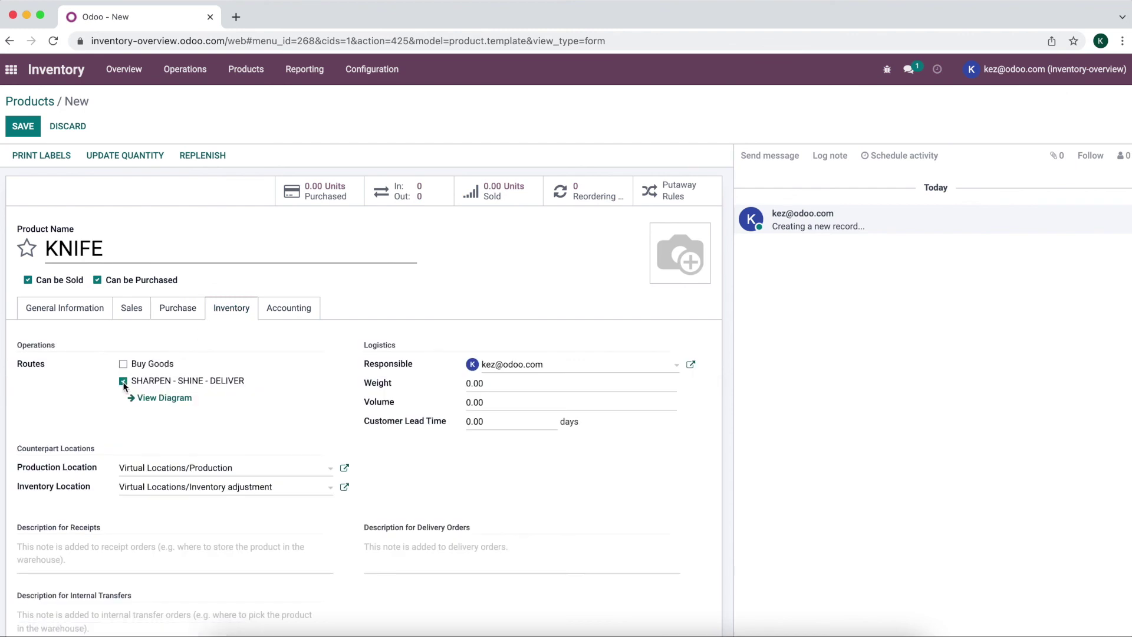
pyautogui.click(65, 311)
pyautogui.click(23, 126)
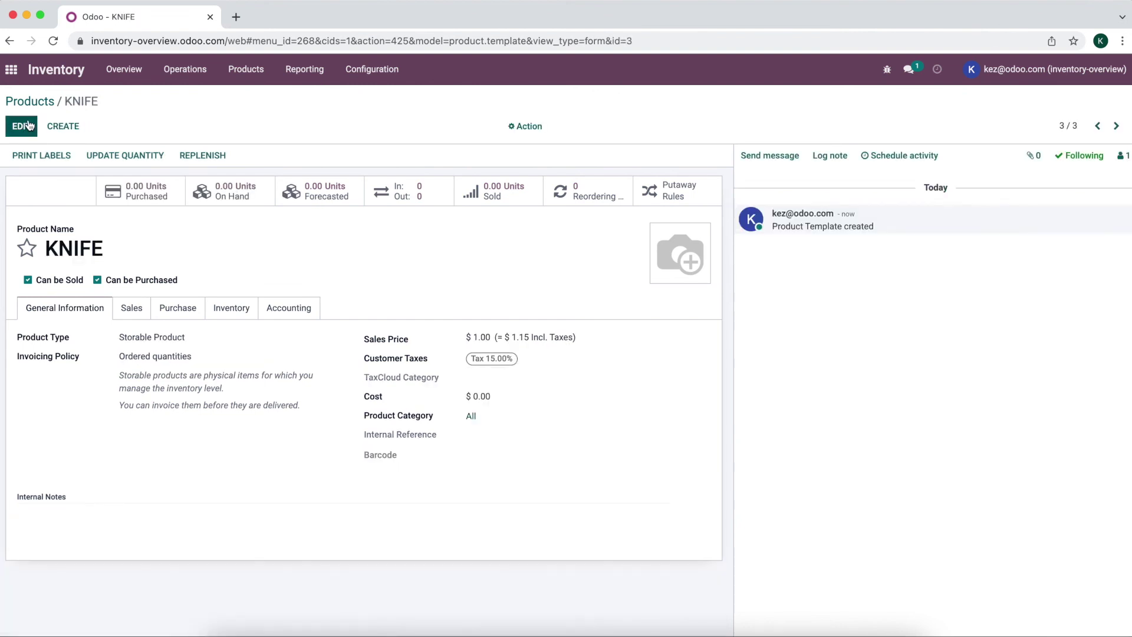
pyautogui.click(201, 312)
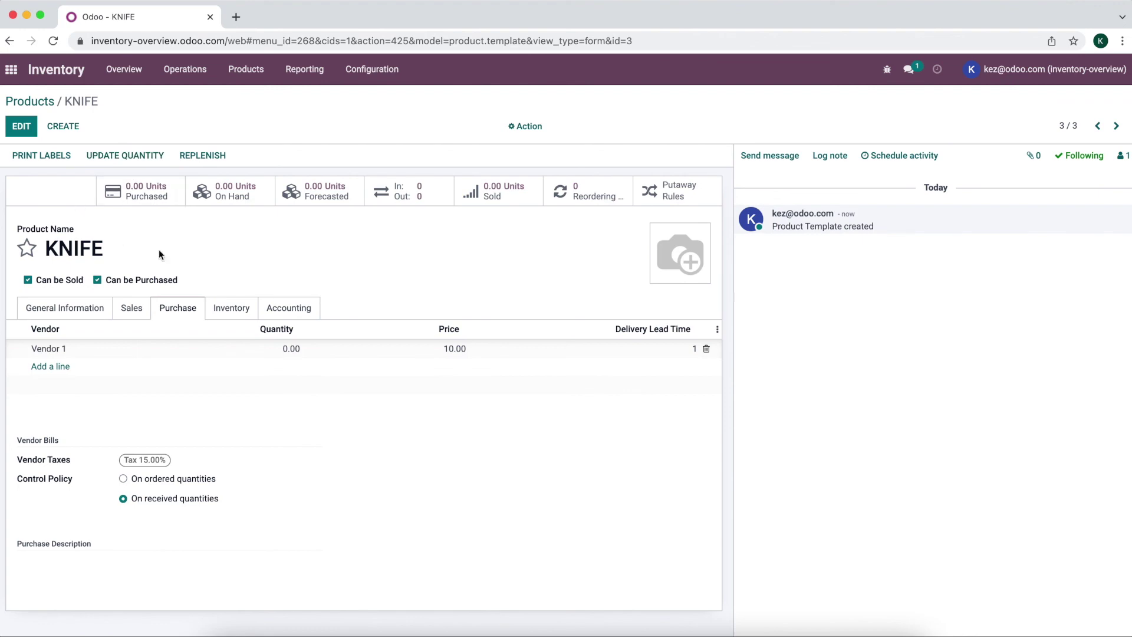
# Switch to the Purchase app and start a new request for quotation for Vendor 1.
pyautogui.click(11, 74)
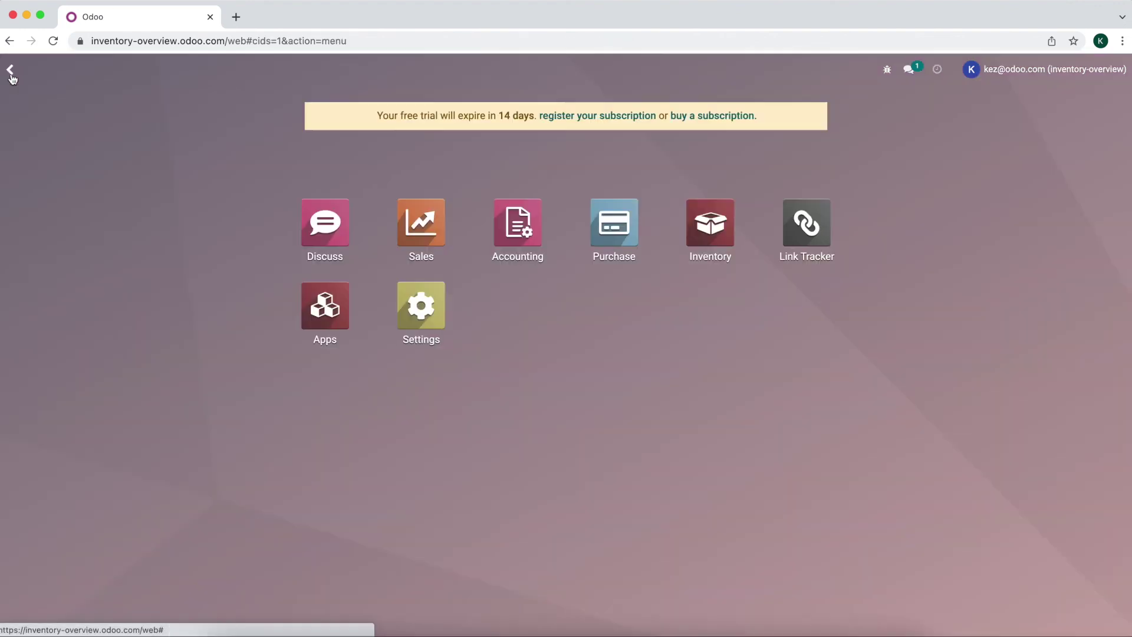
pyautogui.click(624, 229)
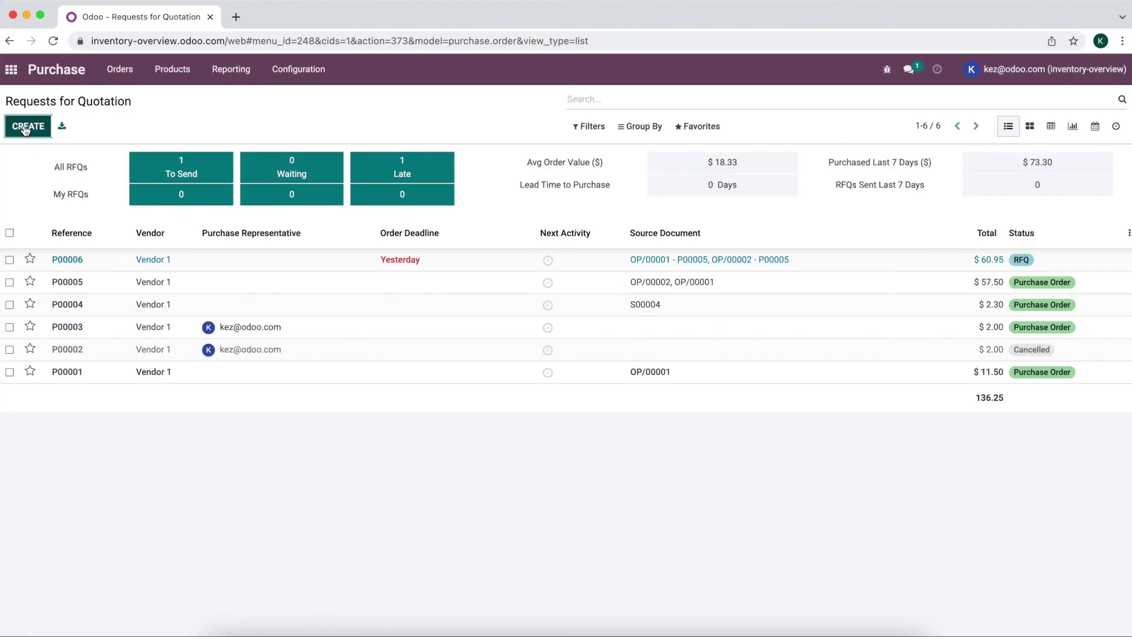
pyautogui.click(28, 125)
pyautogui.click(164, 259)
pyautogui.click(161, 312)
# Add a KNIFE line to the request for quotation with a quantity of 10 and no taxes.
pyautogui.click(63, 388)
pyautogui.click(101, 391)
pyautogui.click(101, 407)
pyautogui.click(319, 391)
pyautogui.write('10')
pyautogui.click(583, 393)
pyautogui.press('BackSpace')
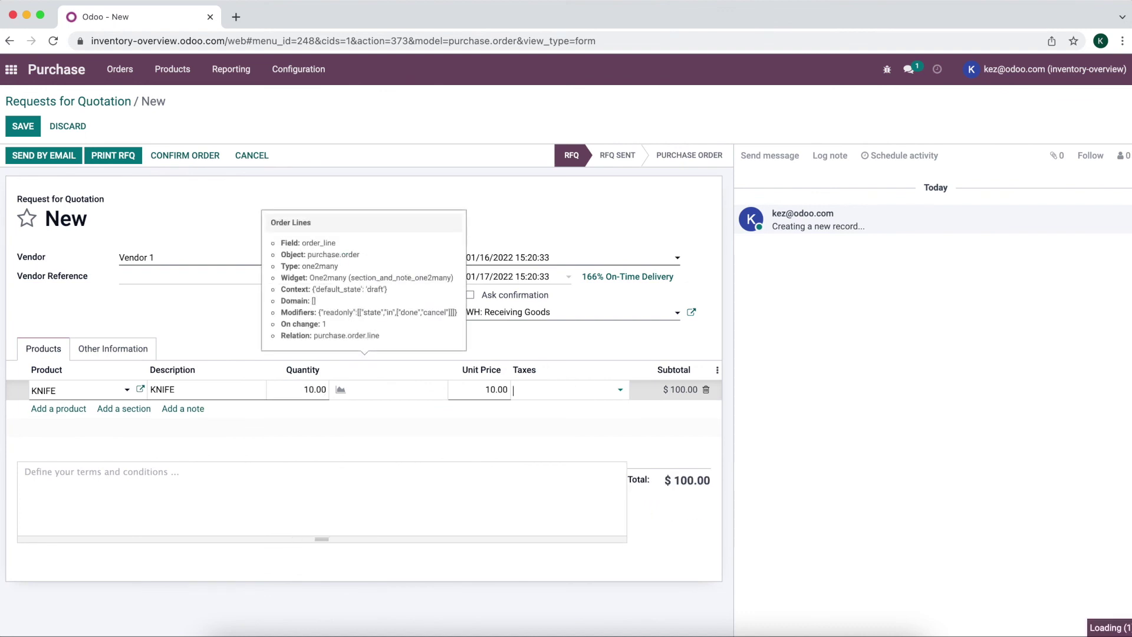
# Confirm the purchase order, validate its receipt in full and go to the Inventory overview.
pyautogui.click(186, 156)
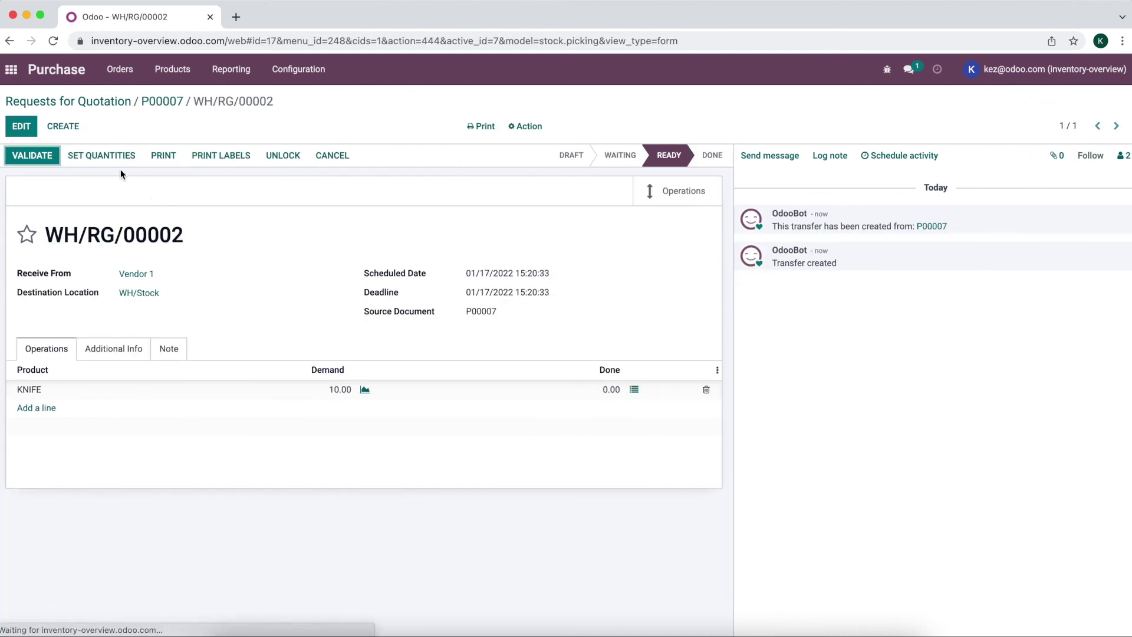
pyautogui.click(35, 155)
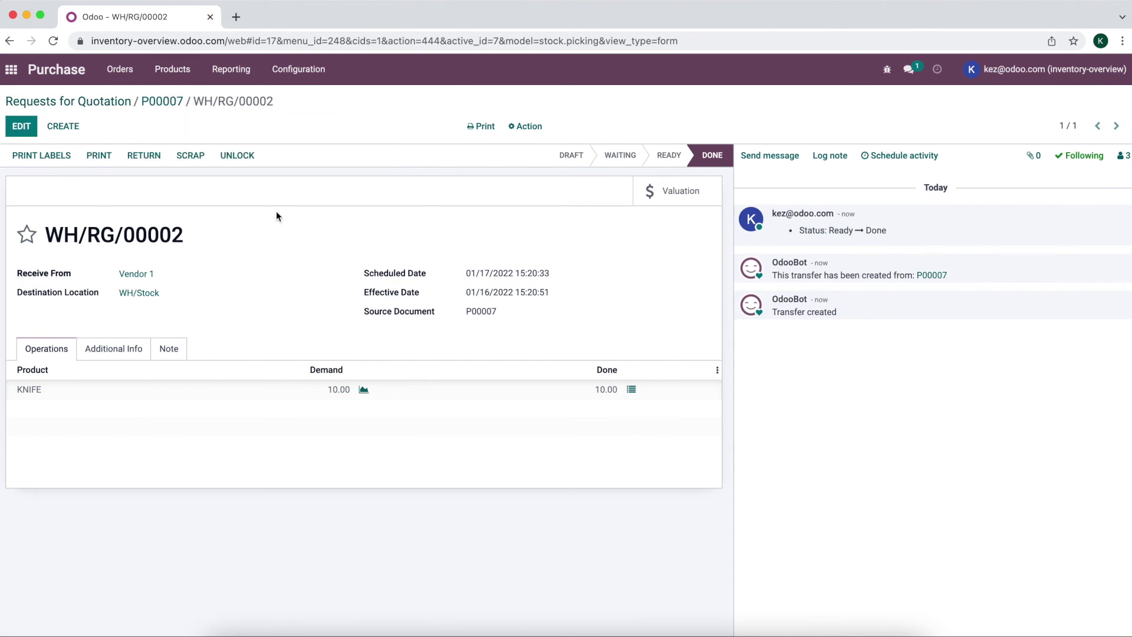
pyautogui.click(18, 73)
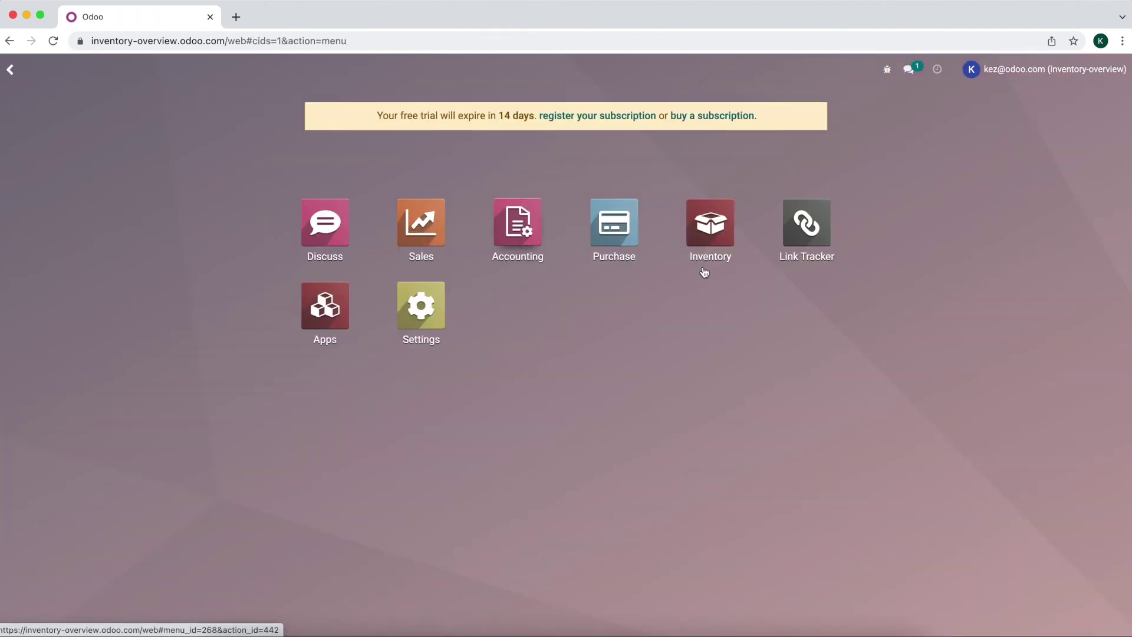
pyautogui.click(713, 247)
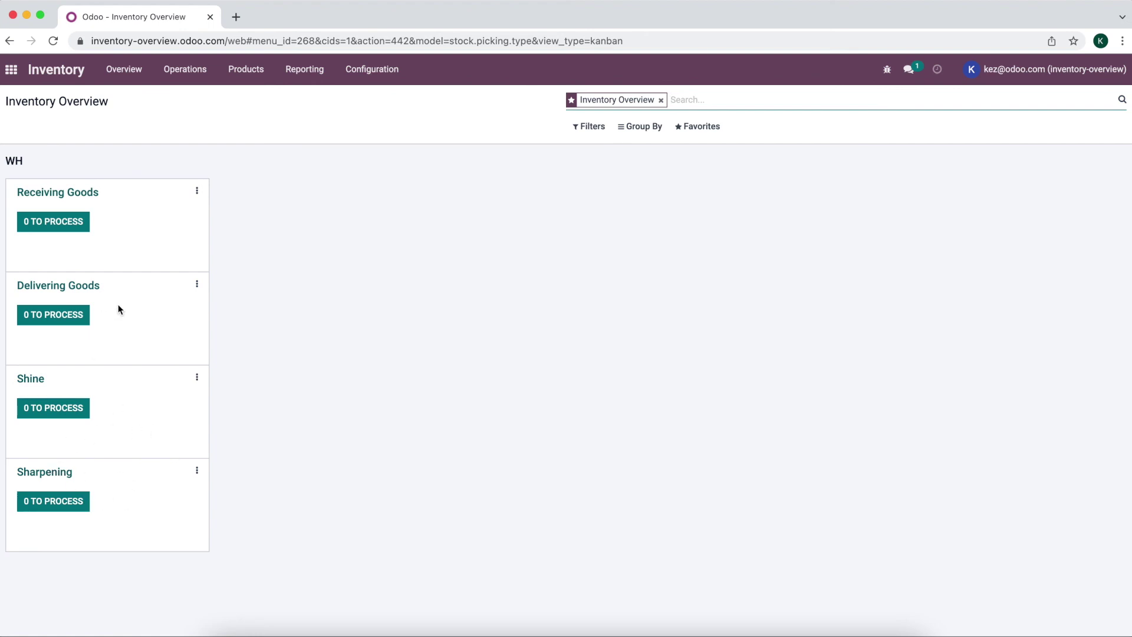
# Switch to the Sales app and start a new quotation for Customer 1.
pyautogui.click(10, 69)
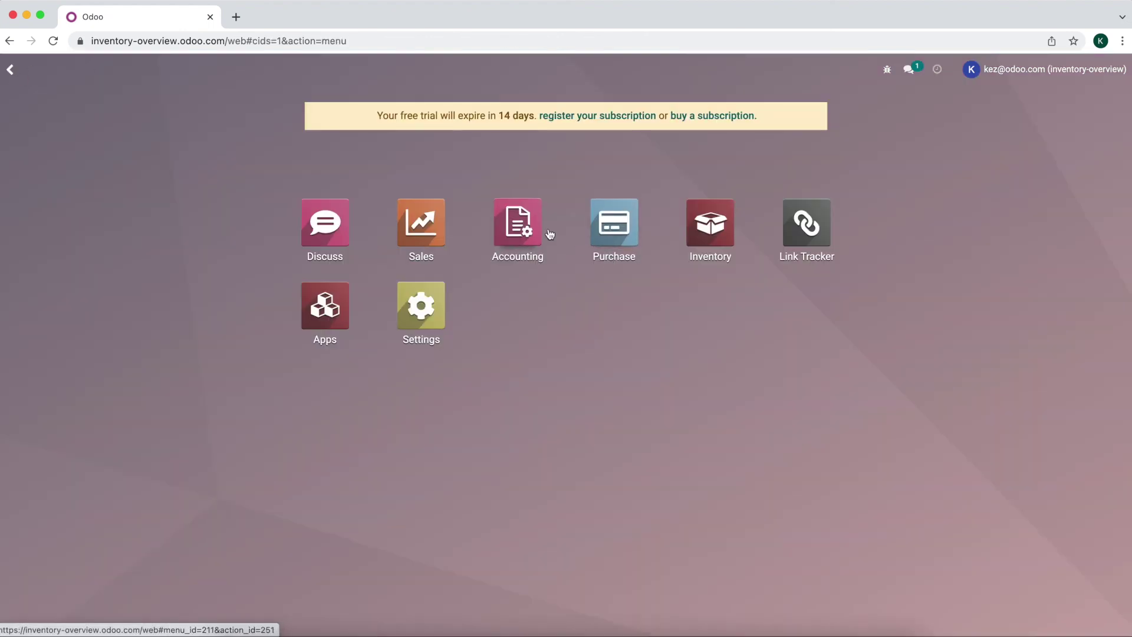
pyautogui.click(421, 233)
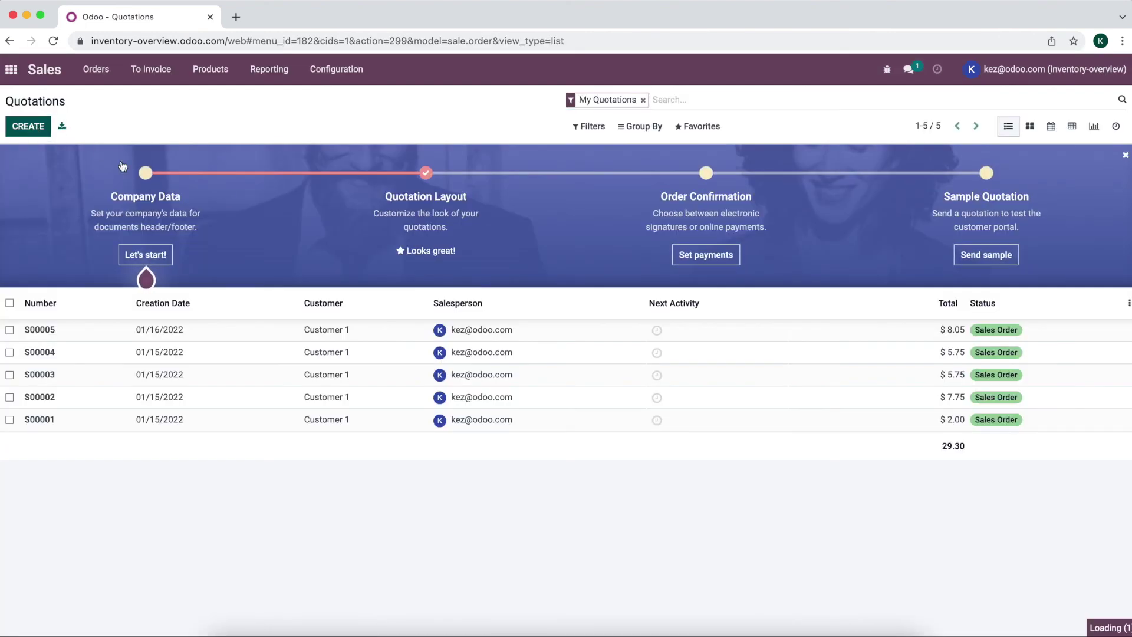
pyautogui.click(35, 126)
pyautogui.click(223, 276)
pyautogui.click(224, 295)
# Add one KNIFE to the quotation without a line-level route or taxes, and confirm the order.
pyautogui.click(65, 389)
pyautogui.click(91, 391)
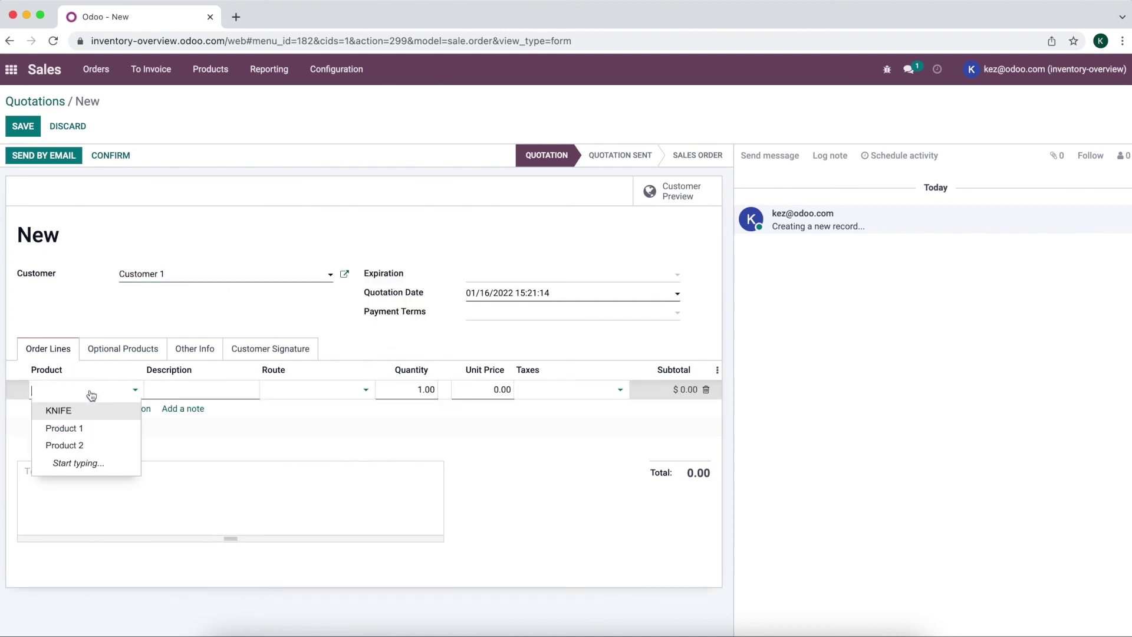
pyautogui.click(90, 411)
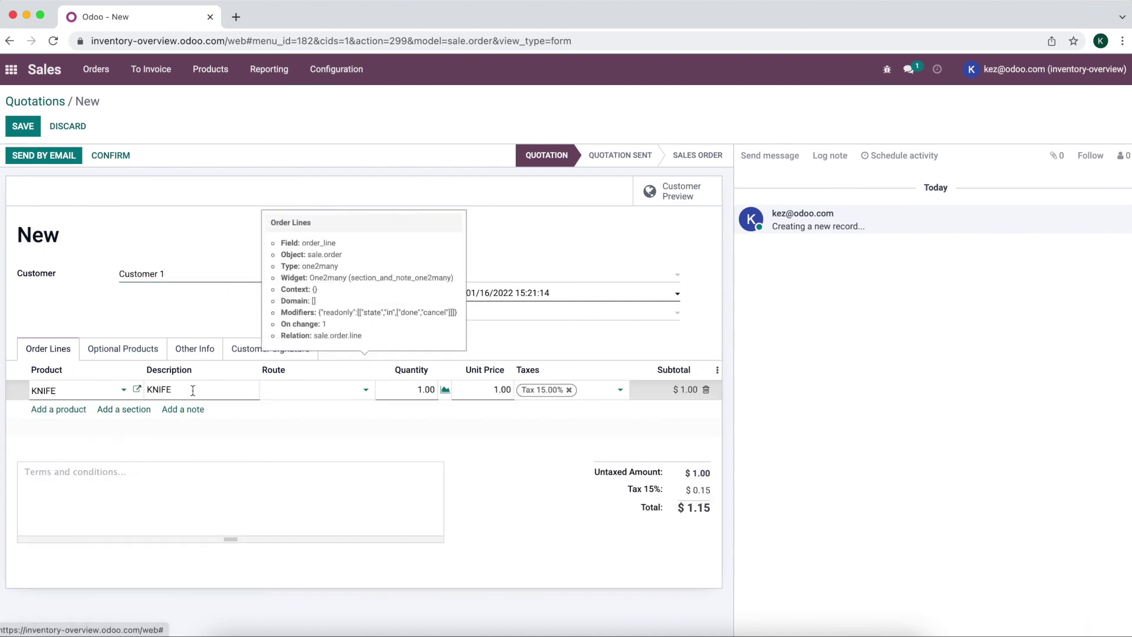
pyautogui.click(337, 394)
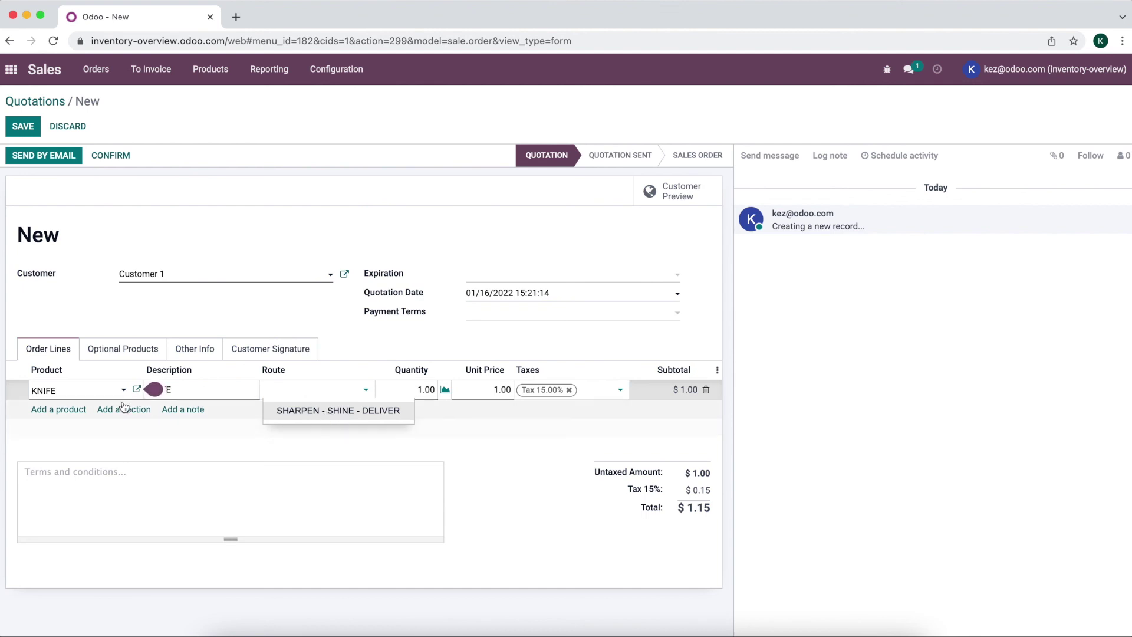
pyautogui.click(365, 336)
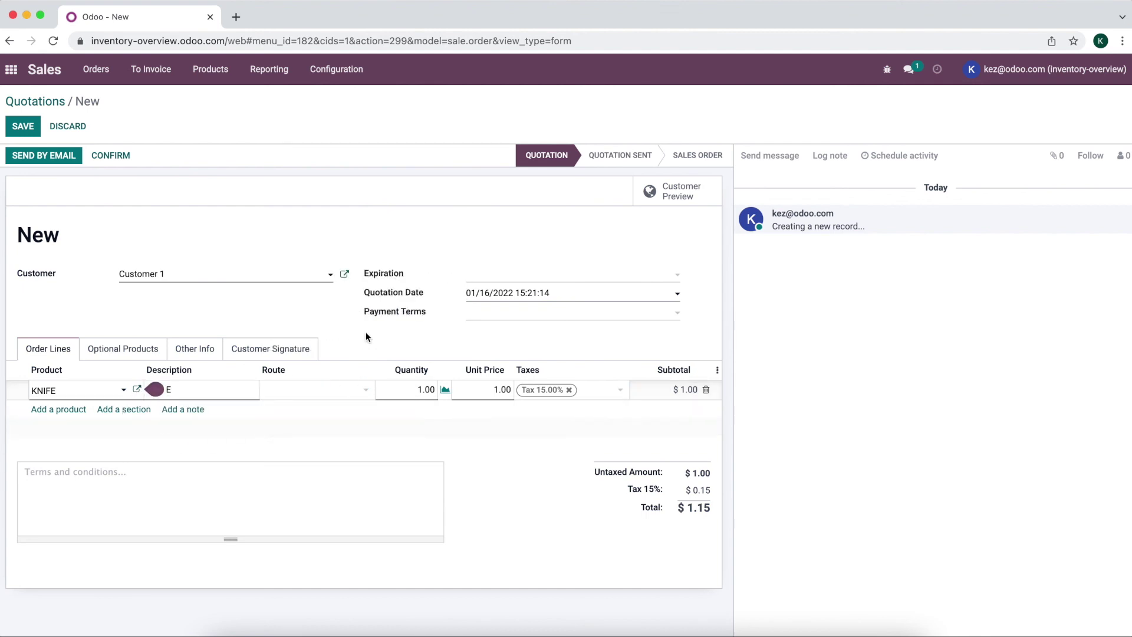
pyautogui.click(533, 351)
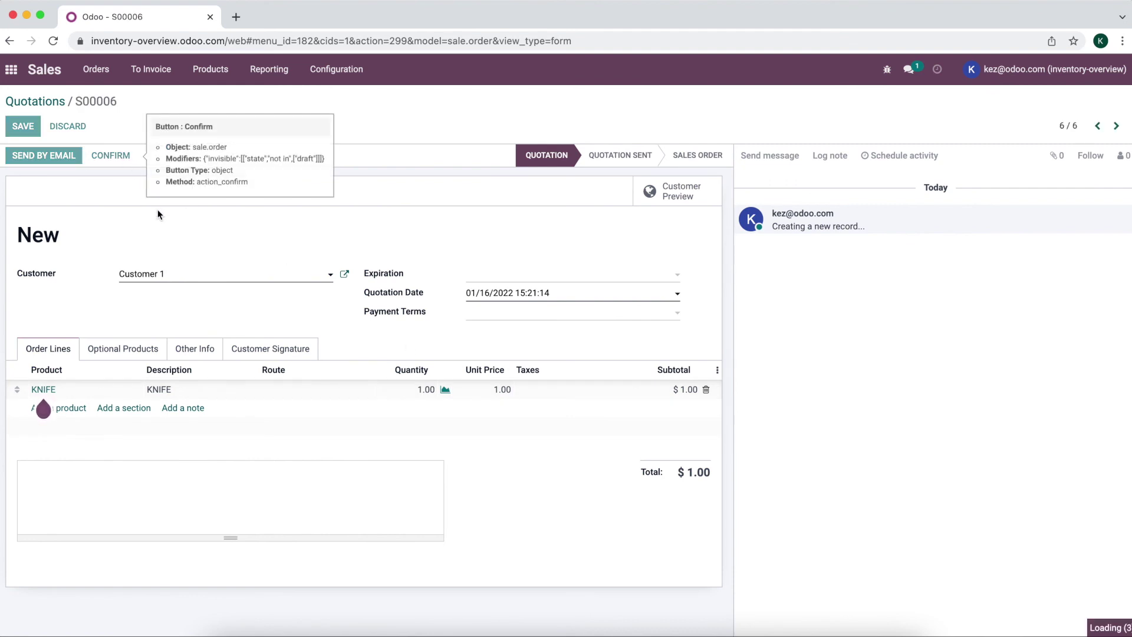
# Switch to the Inventory app, validate the ready Sharpening transfer in full and return to the overview.
pyautogui.click(10, 69)
pyautogui.click(700, 238)
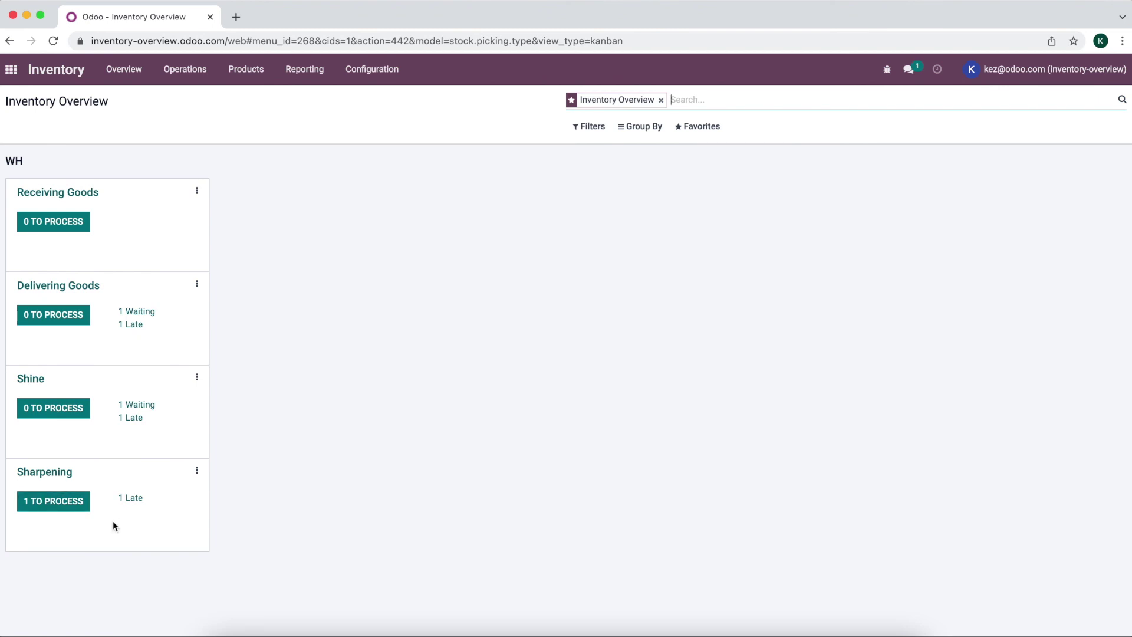
pyautogui.click(69, 508)
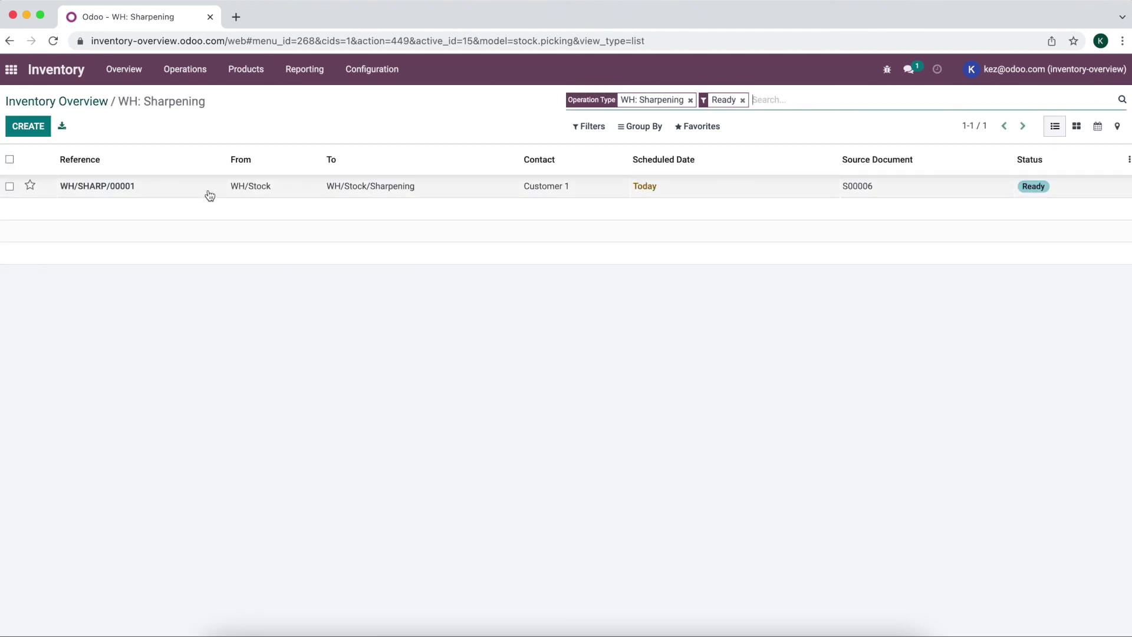
pyautogui.click(209, 195)
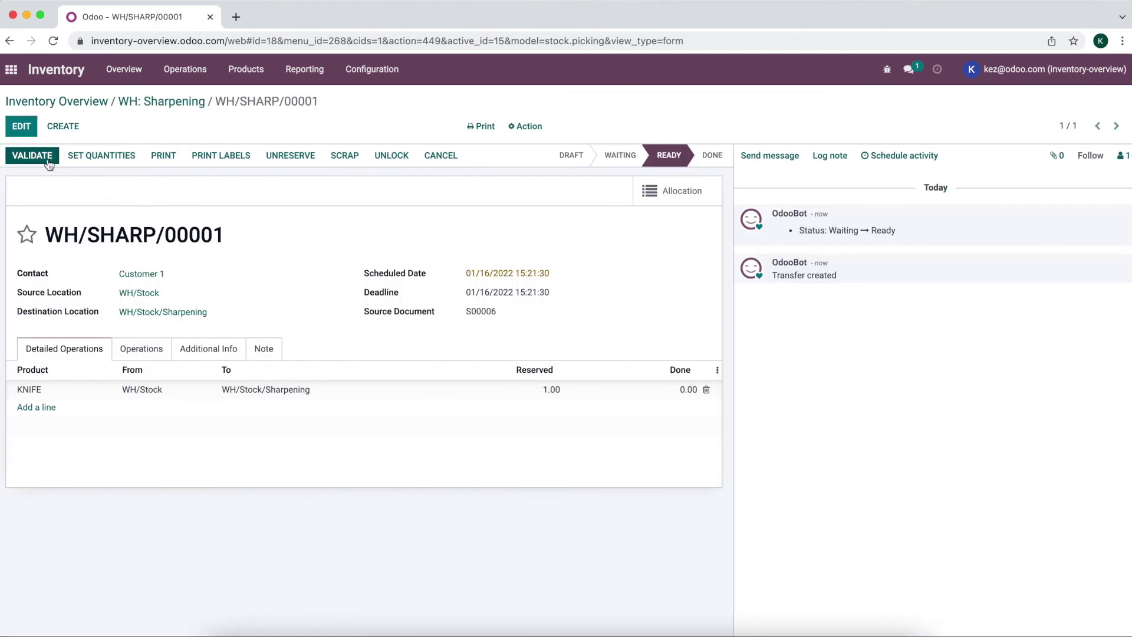
pyautogui.click(102, 155)
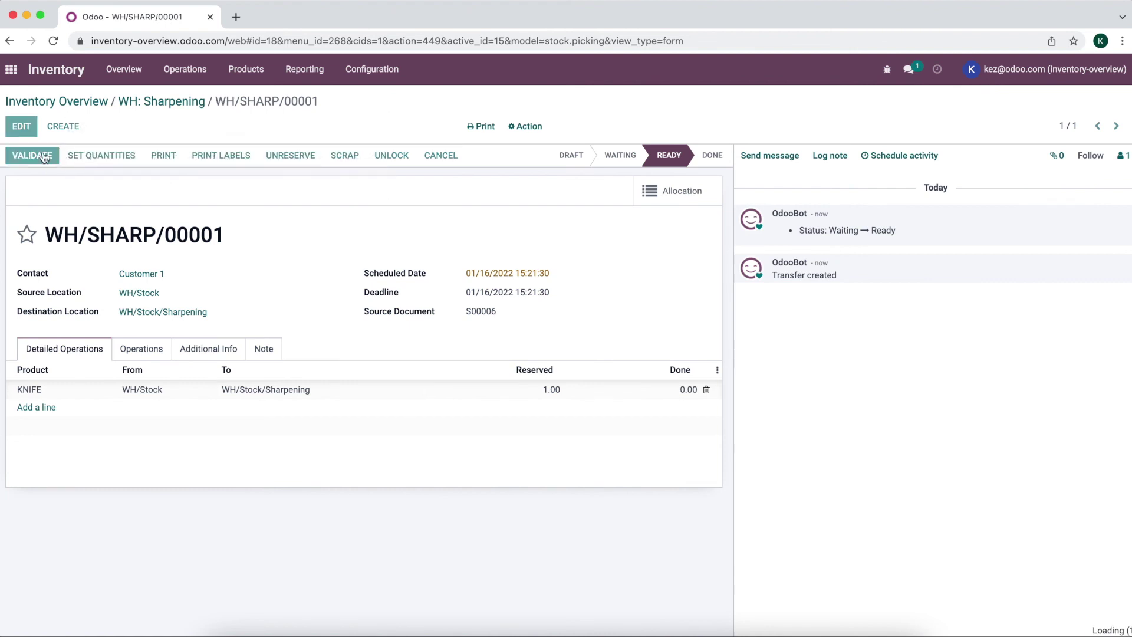
pyautogui.click(42, 156)
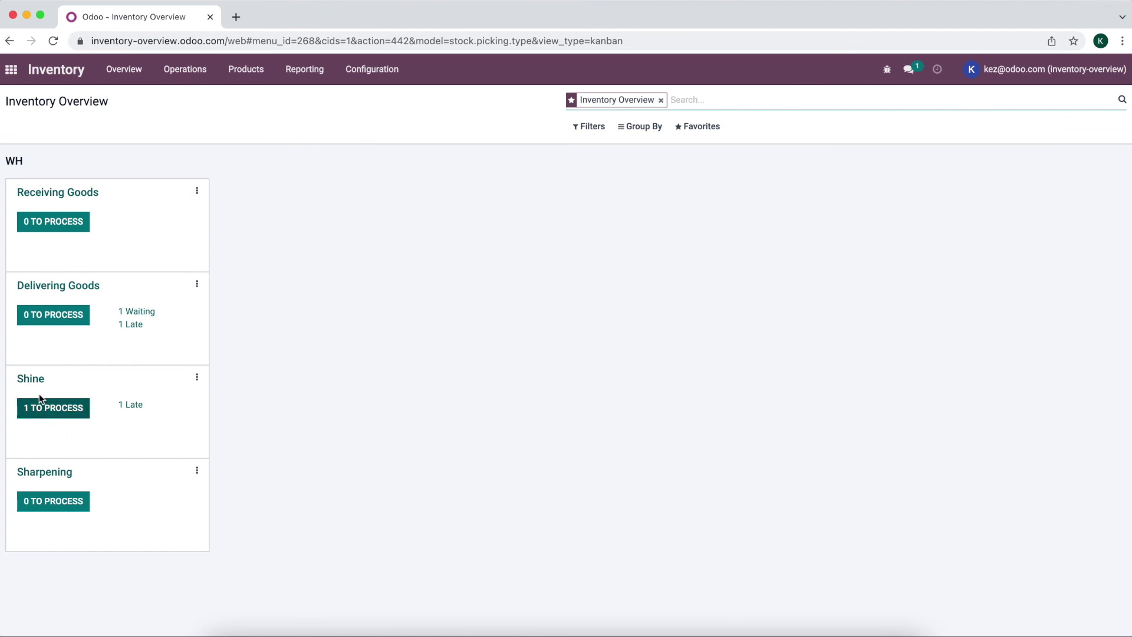
# Validate the ready Shine transfer with all quantities processed and return to the overview.
pyautogui.click(82, 411)
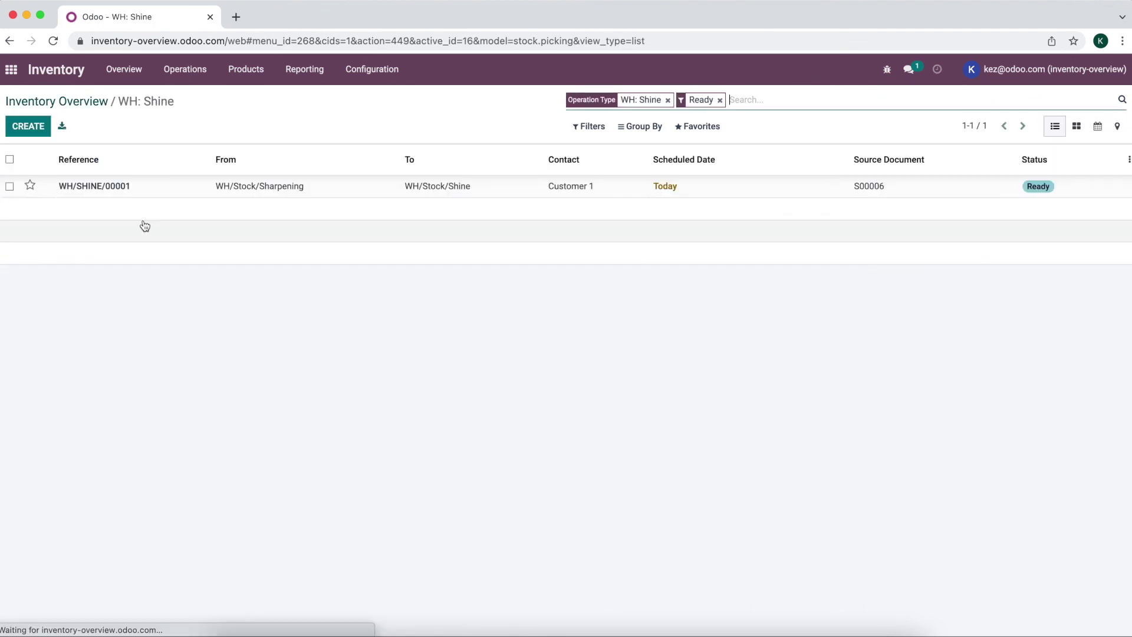
pyautogui.click(143, 188)
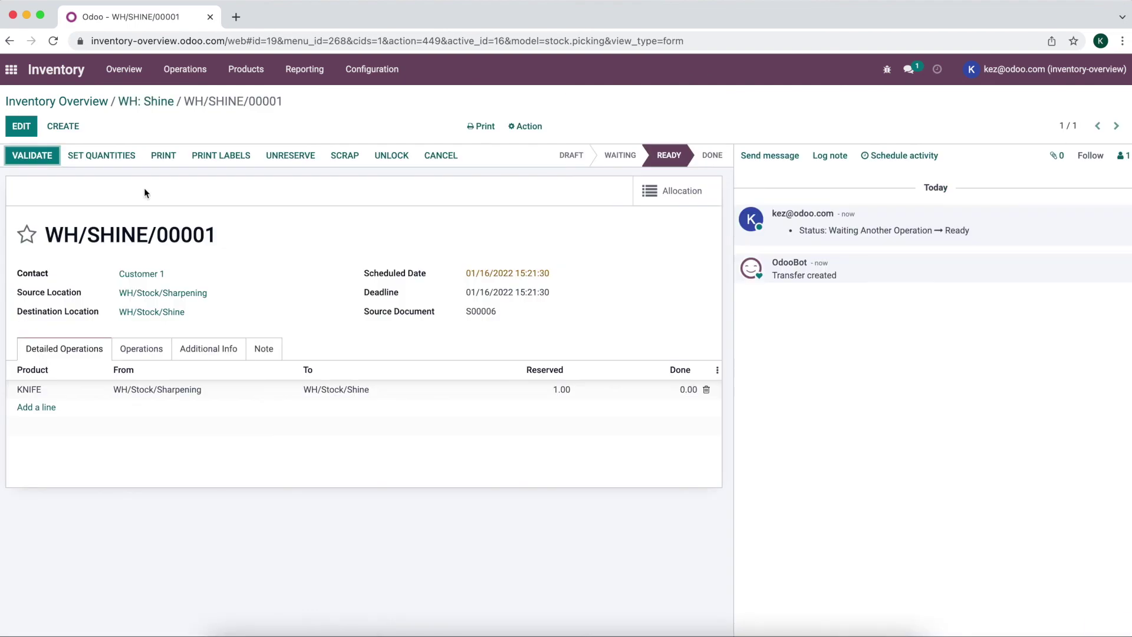
pyautogui.click(46, 157)
pyautogui.click(276, 195)
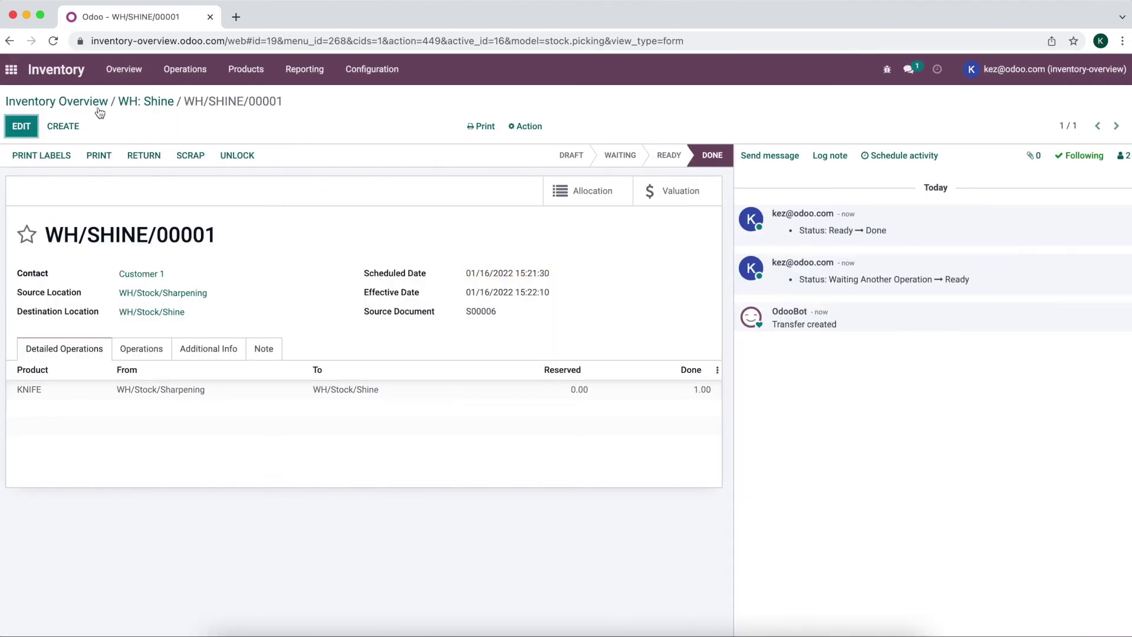
pyautogui.click(89, 102)
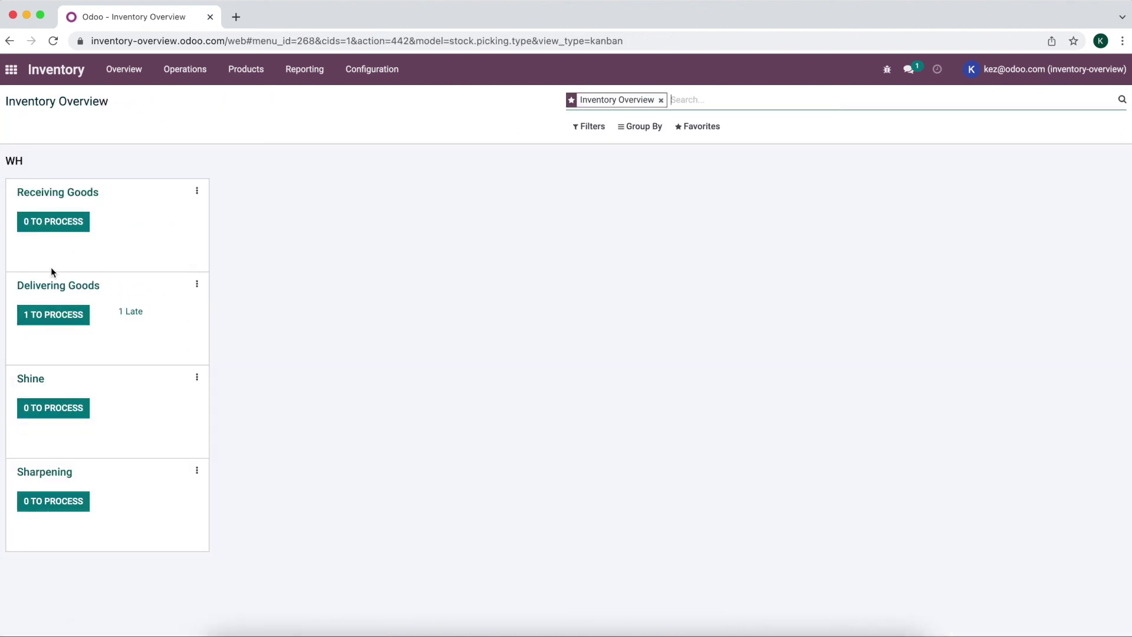
# Check the source document of the ready Delivering Goods transfer, validate it in full and return to the overview.
pyautogui.click(72, 321)
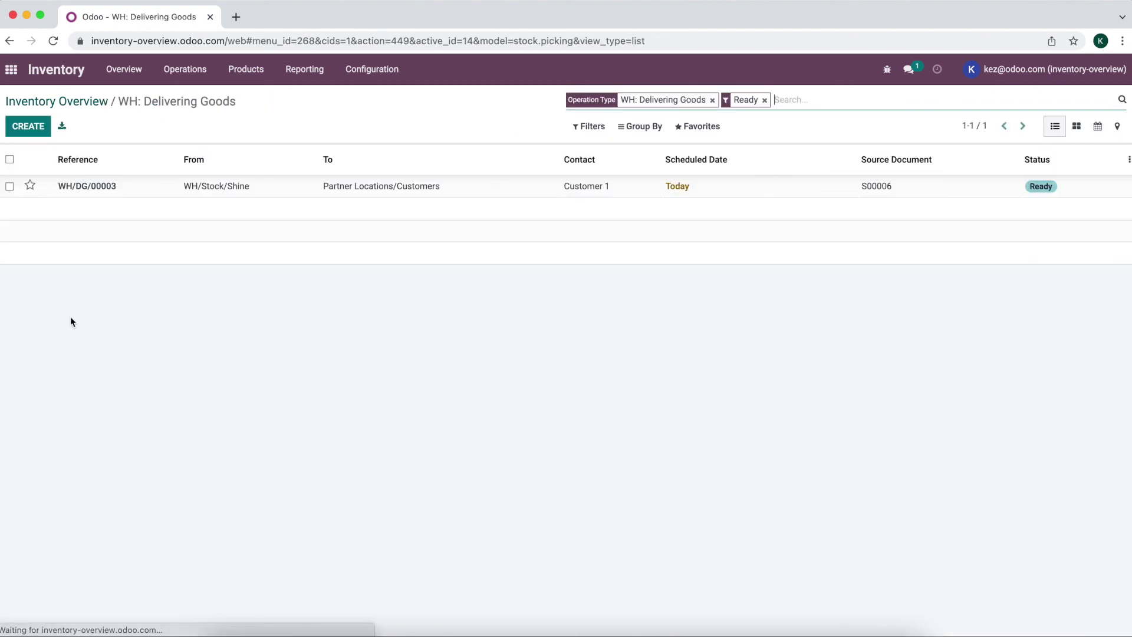
pyautogui.click(150, 186)
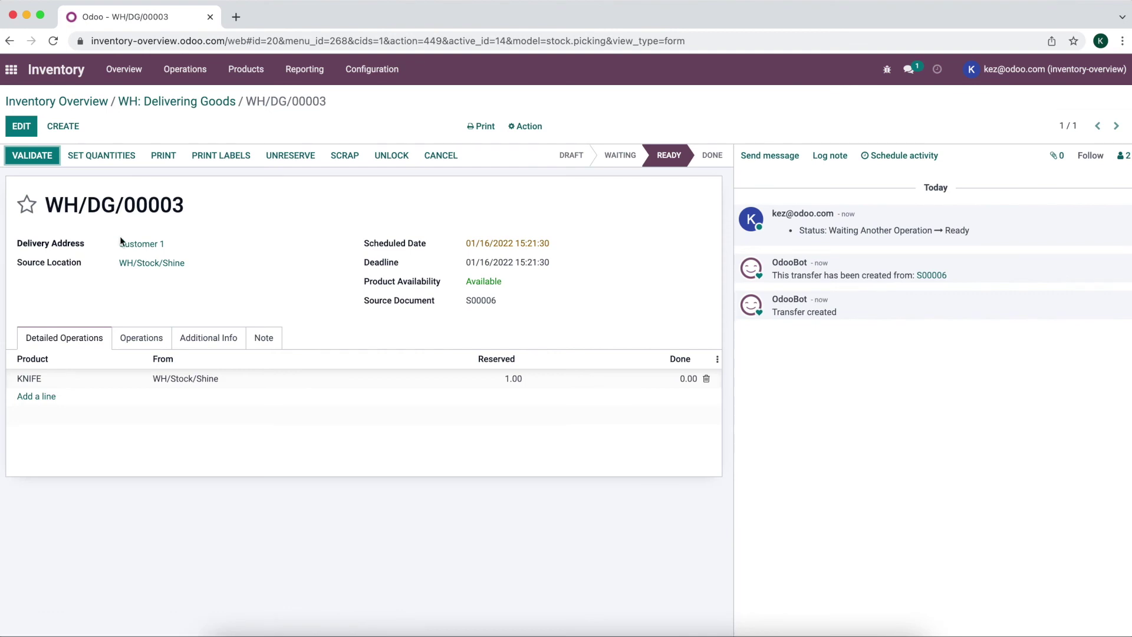
pyautogui.moveTo(502, 298); pyautogui.dragTo(447, 300)
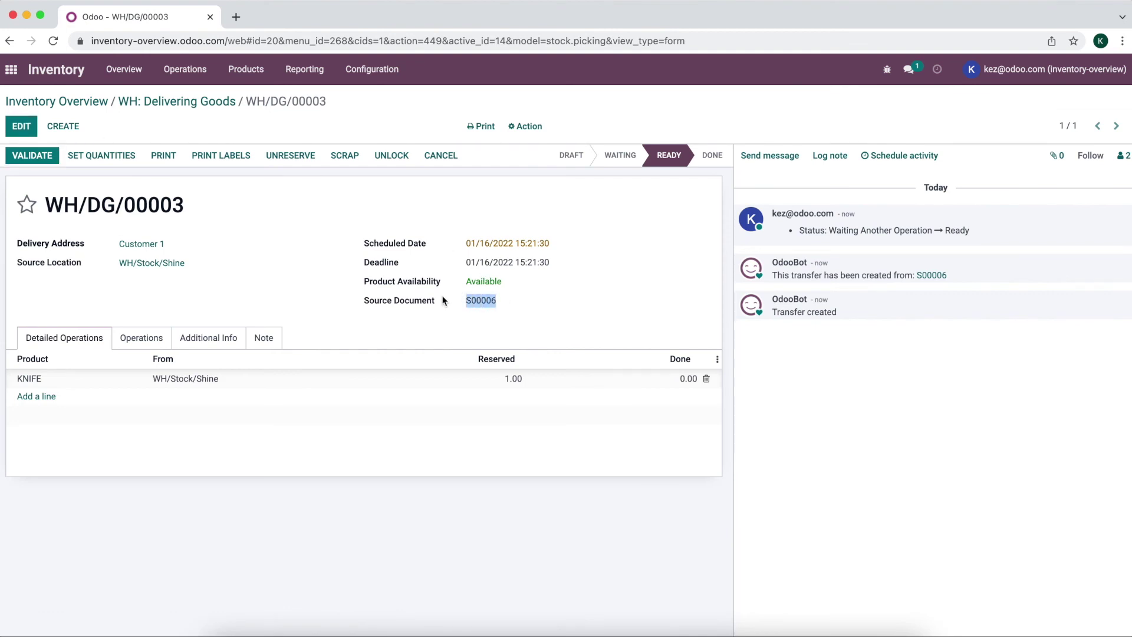
pyautogui.click(32, 155)
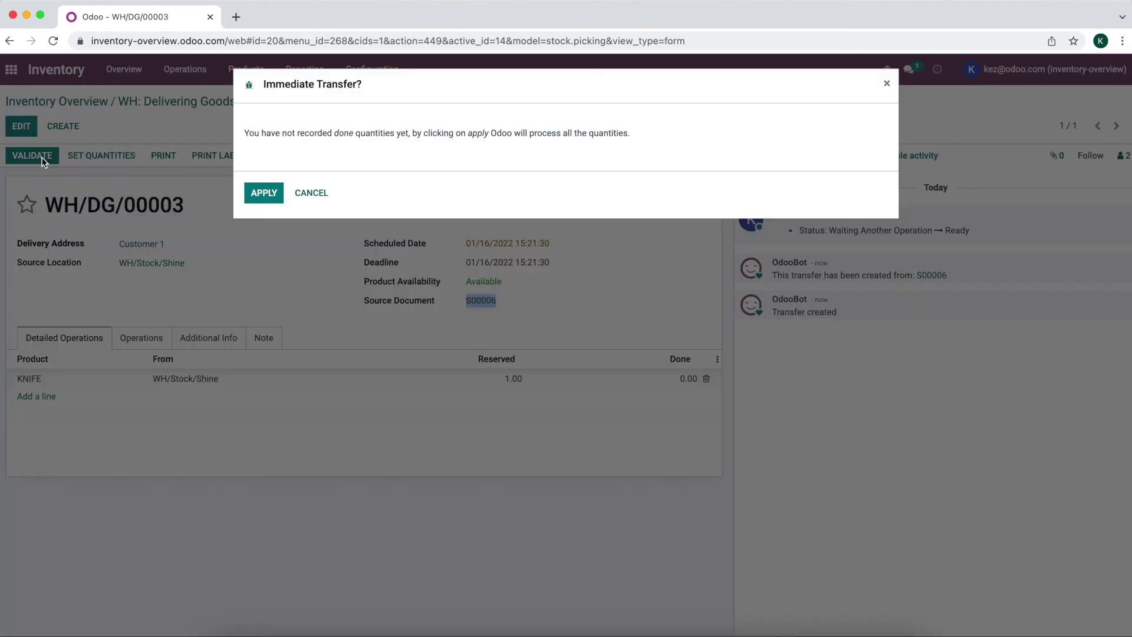
pyautogui.click(271, 195)
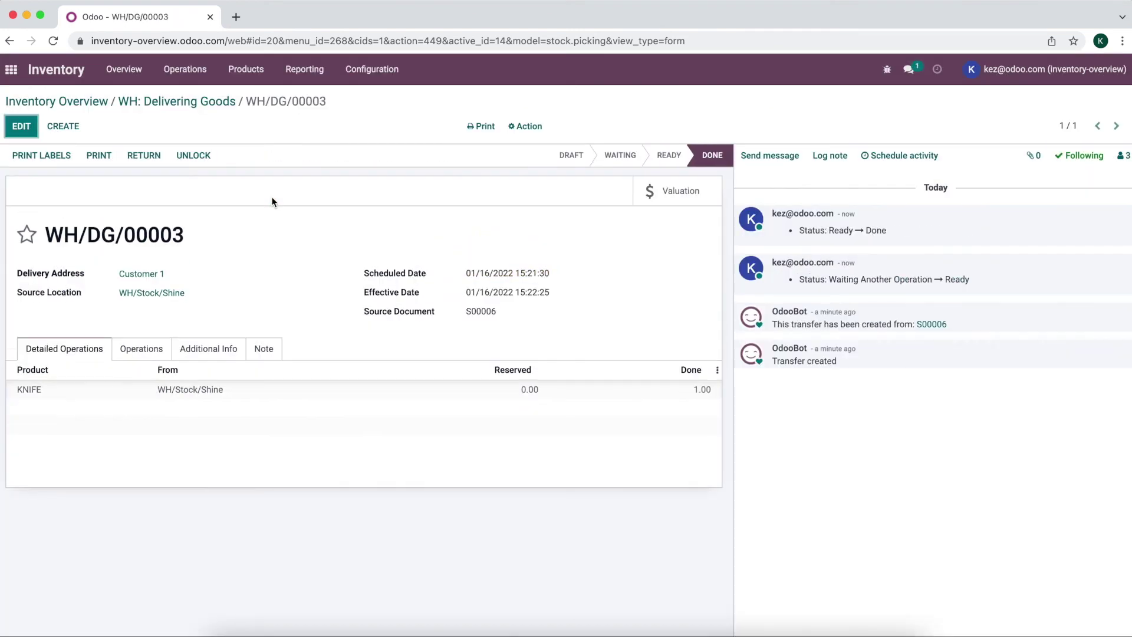
pyautogui.click(128, 101)
pyautogui.click(83, 105)
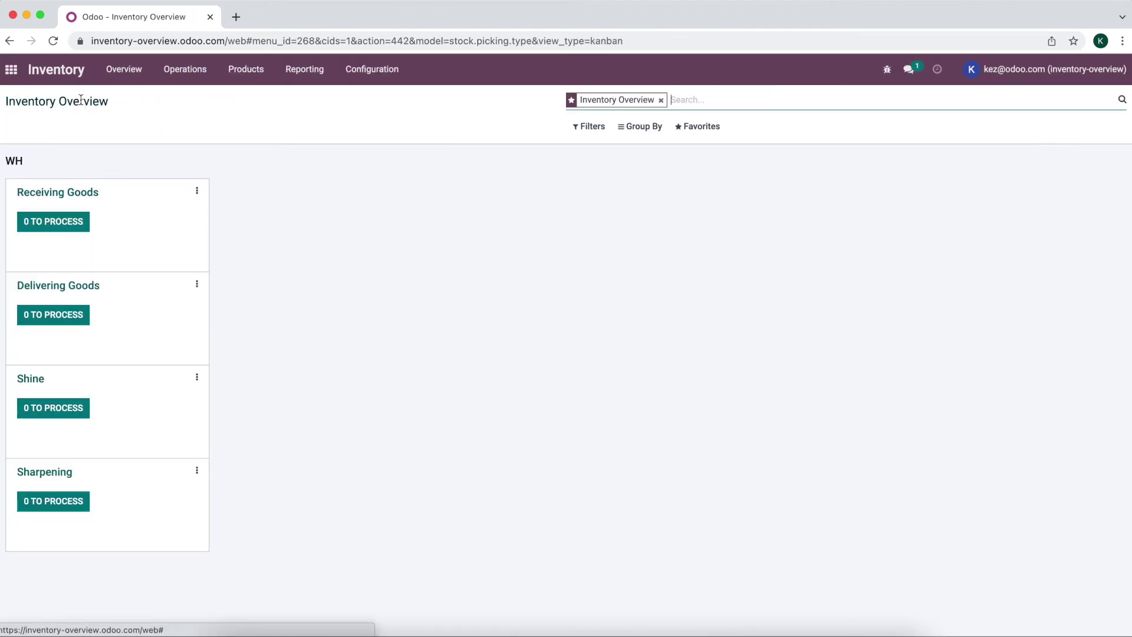